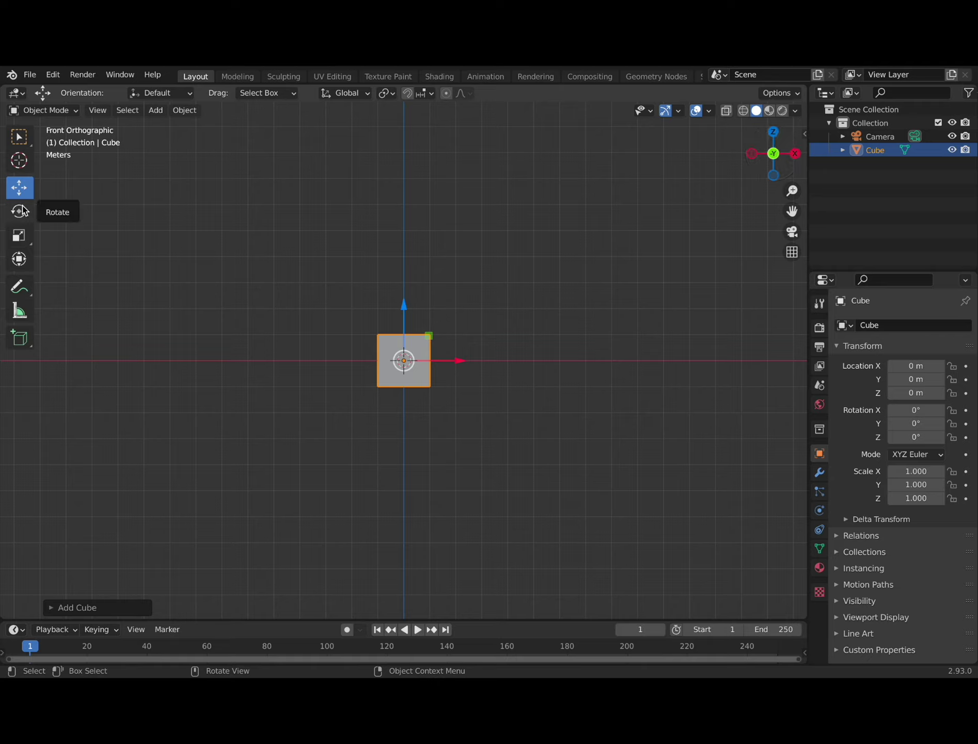
Scale the cube into an upright slab with scale factors of about 1.76 in X, 0.30 in Y and 1.73 in Z.
{"action": "left_click", "coordinate": [21, 236]}
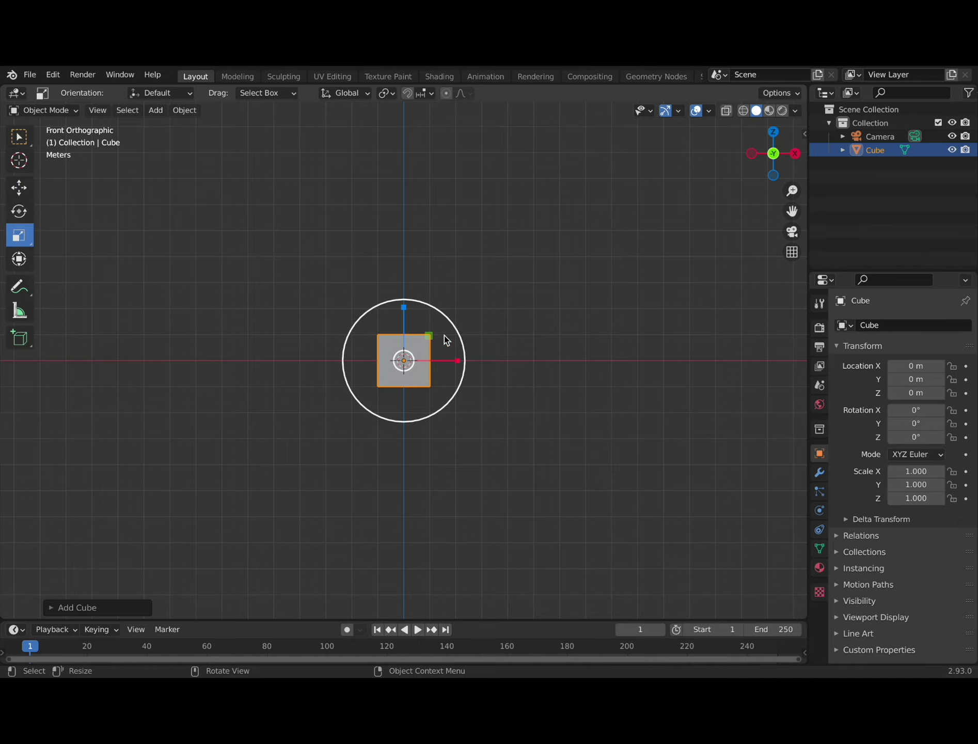
{"action": "middle_click_drag", "start_coordinate": [527, 433], "coordinate": [373, 452]}
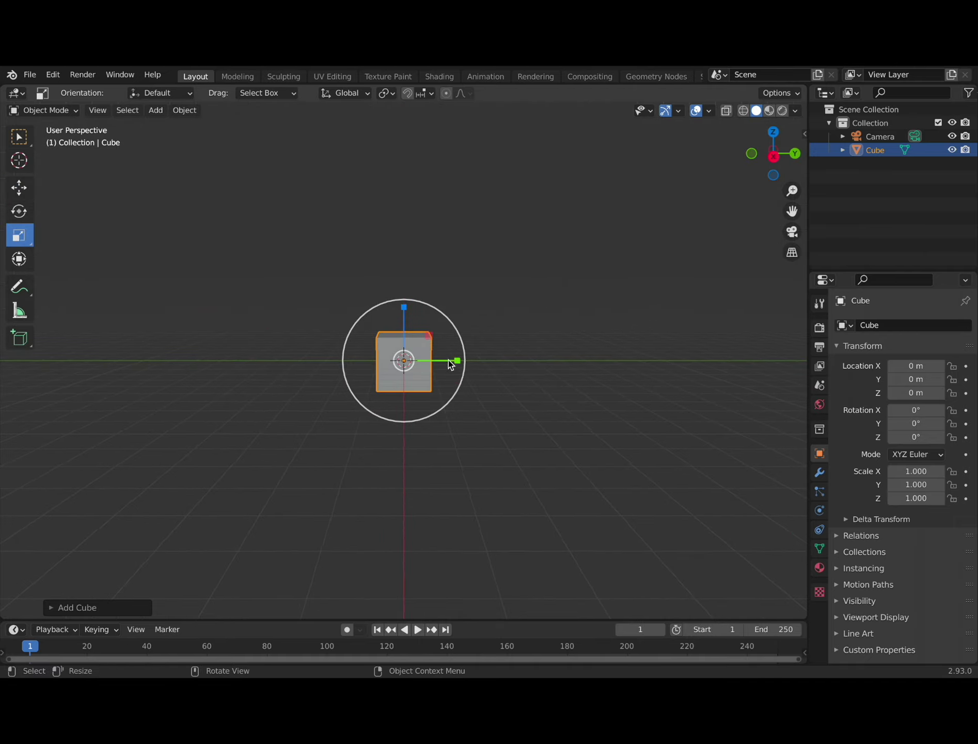
{"action": "left_click_drag", "start_coordinate": [459, 362], "coordinate": [419, 360]}
{"action": "middle_click_drag", "start_coordinate": [449, 458], "coordinate": [593, 461]}
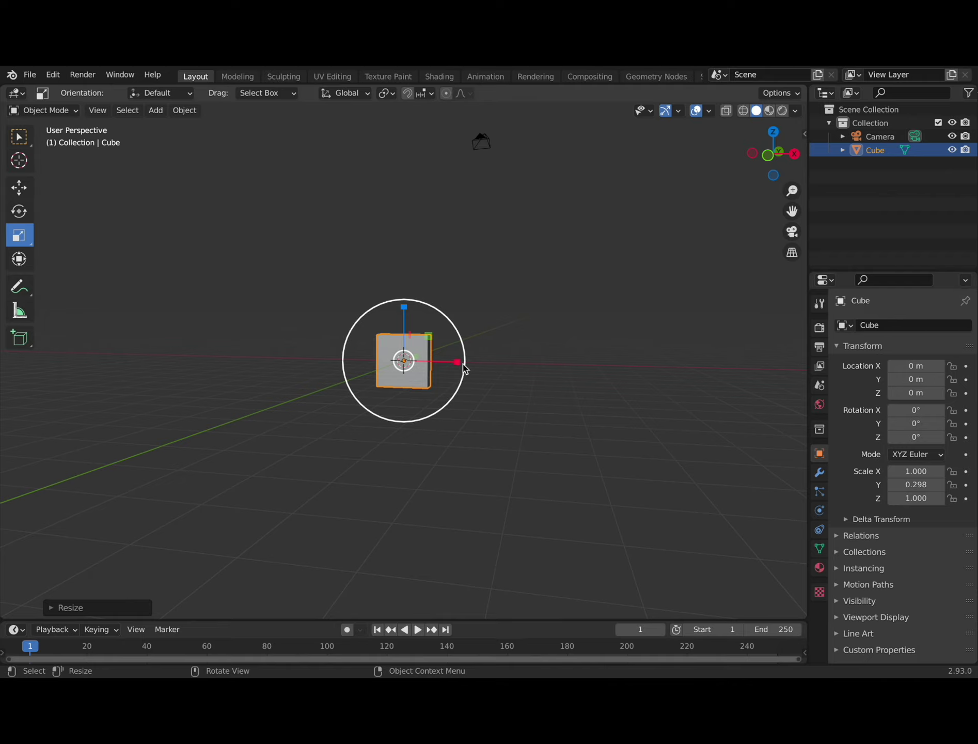
{"action": "left_click_drag", "start_coordinate": [462, 366], "coordinate": [510, 365]}
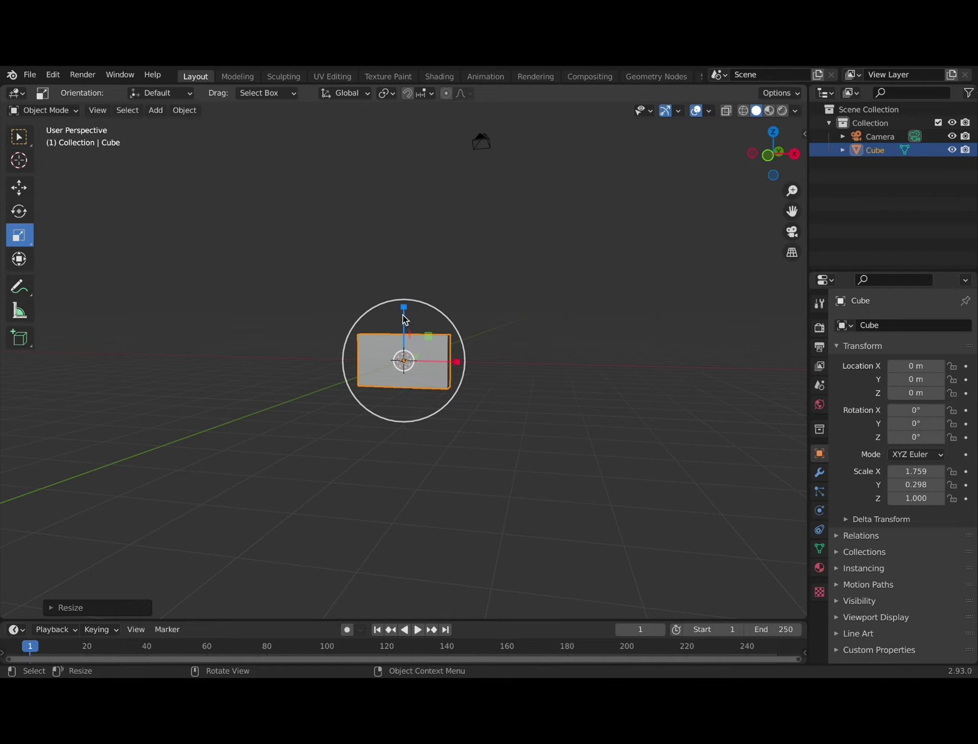
{"action": "left_click_drag", "start_coordinate": [403, 309], "coordinate": [420, 258]}
{"action": "middle_click_drag", "start_coordinate": [543, 446], "coordinate": [470, 422]}
{"action": "left_click", "coordinate": [438, 398]}
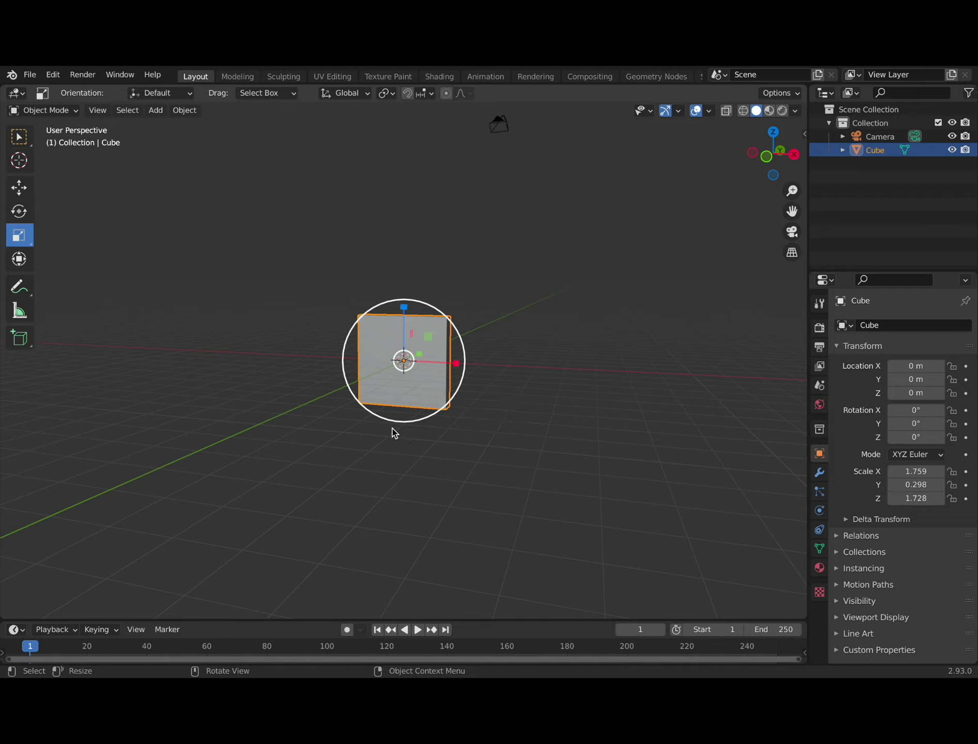
Duplicate the slab and place the copy at about X -0.63 m, Y -0.59 m, Z 1.21 m.
{"action": "middle_click_drag", "start_coordinate": [433, 468], "coordinate": [368, 468]}
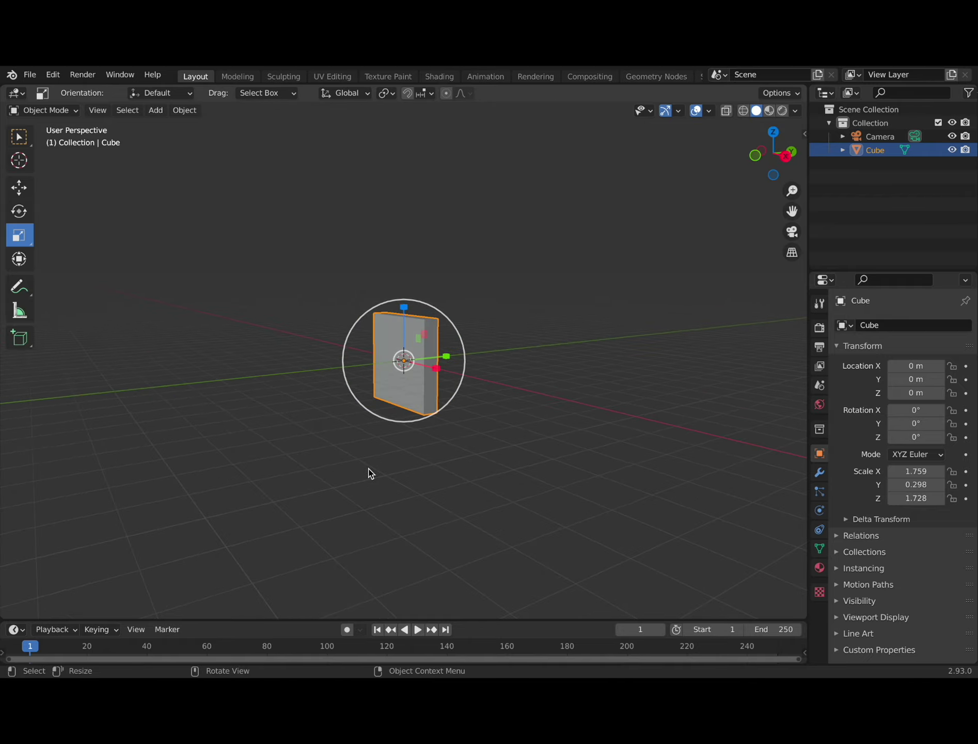
{"action": "key", "text": "shift+d"}
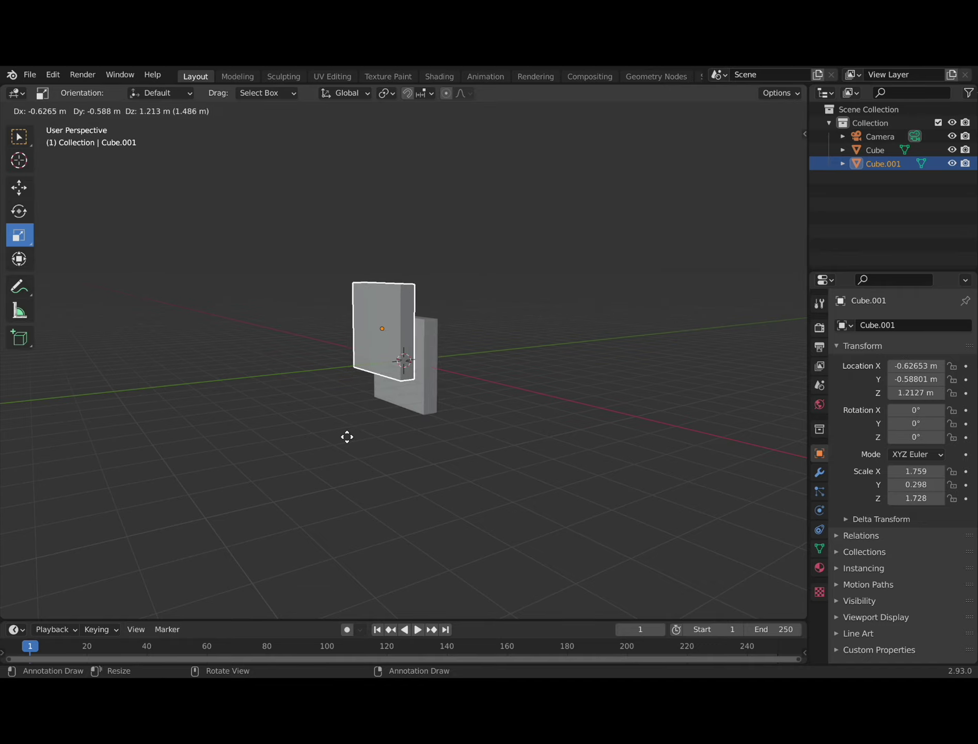
{"action": "left_click", "coordinate": [346, 438]}
Reduce the copy's scale to about 0.91 in X and 1.23 in Z, and rotate it by about -0.7°.
{"action": "middle_click_drag", "start_coordinate": [409, 442], "coordinate": [353, 447]}
{"action": "scroll", "coordinate": [353, 447], "scroll_direction": "up", "scroll_amount": 5}
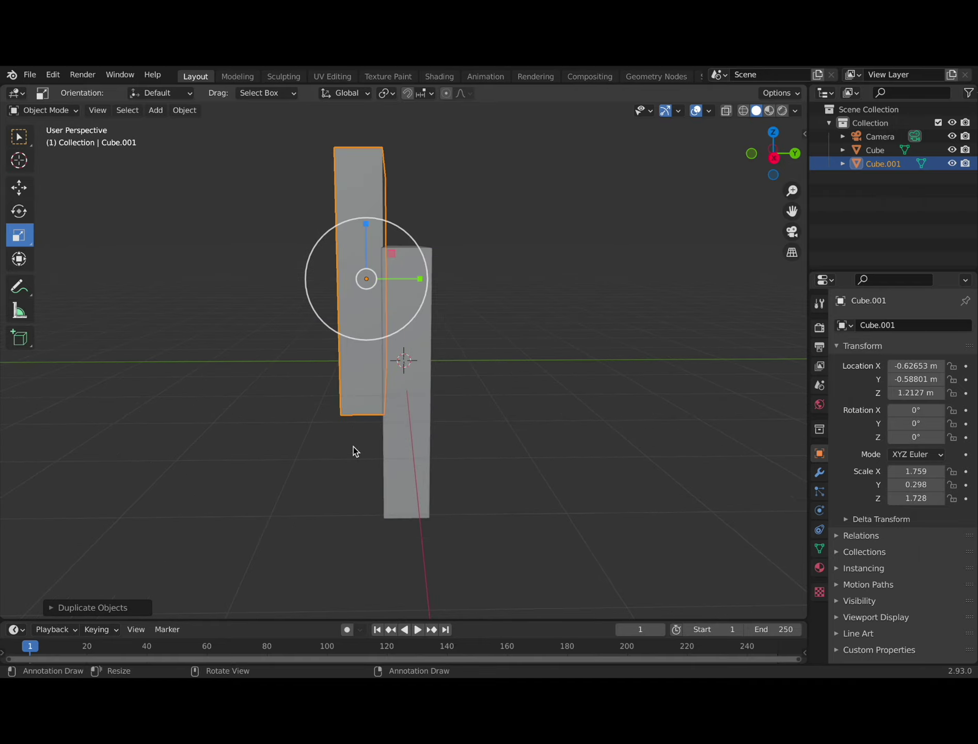
{"action": "middle_click_drag", "start_coordinate": [456, 333], "coordinate": [629, 354]}
{"action": "left_click_drag", "start_coordinate": [420, 294], "coordinate": [394, 299]}
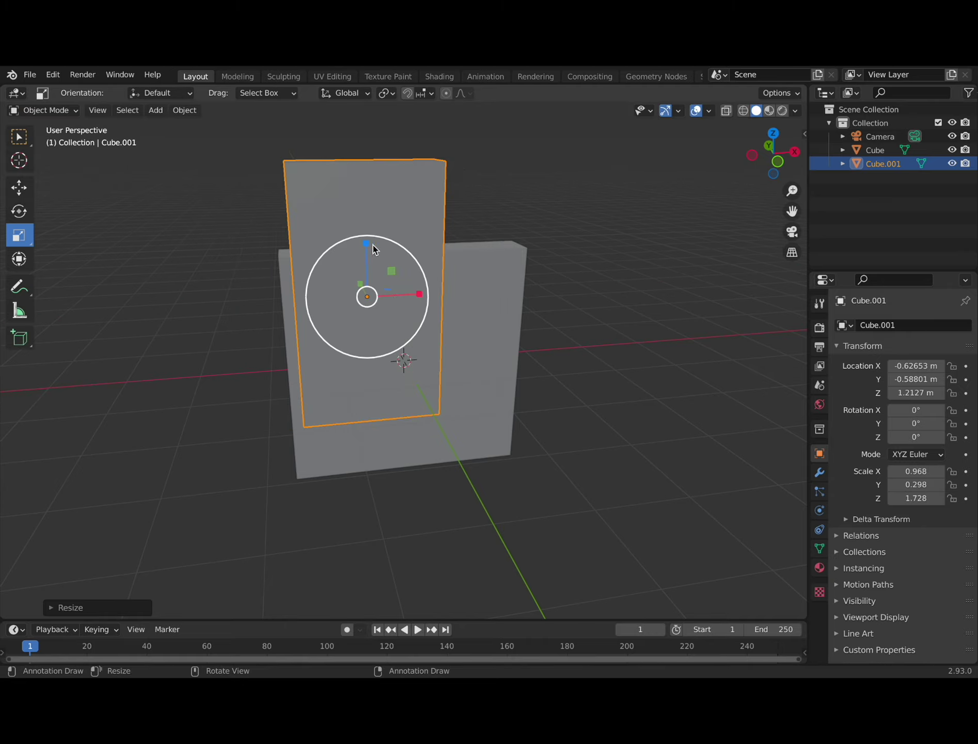
{"action": "left_click_drag", "start_coordinate": [370, 243], "coordinate": [416, 292]}
{"action": "key", "text": "r"}
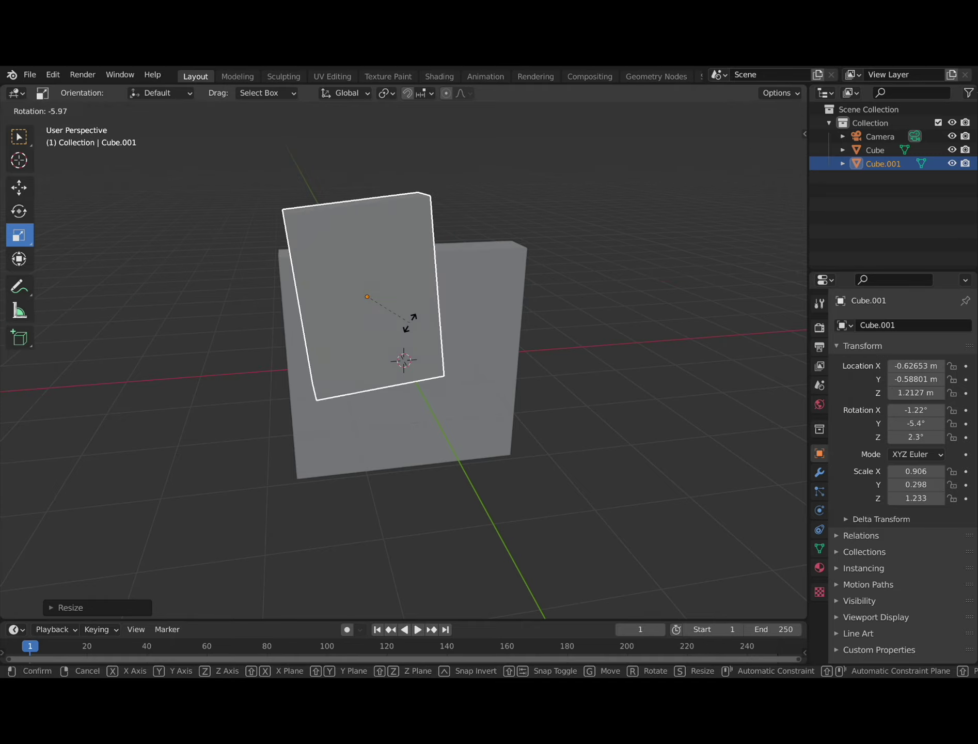
{"action": "left_click", "coordinate": [407, 330]}
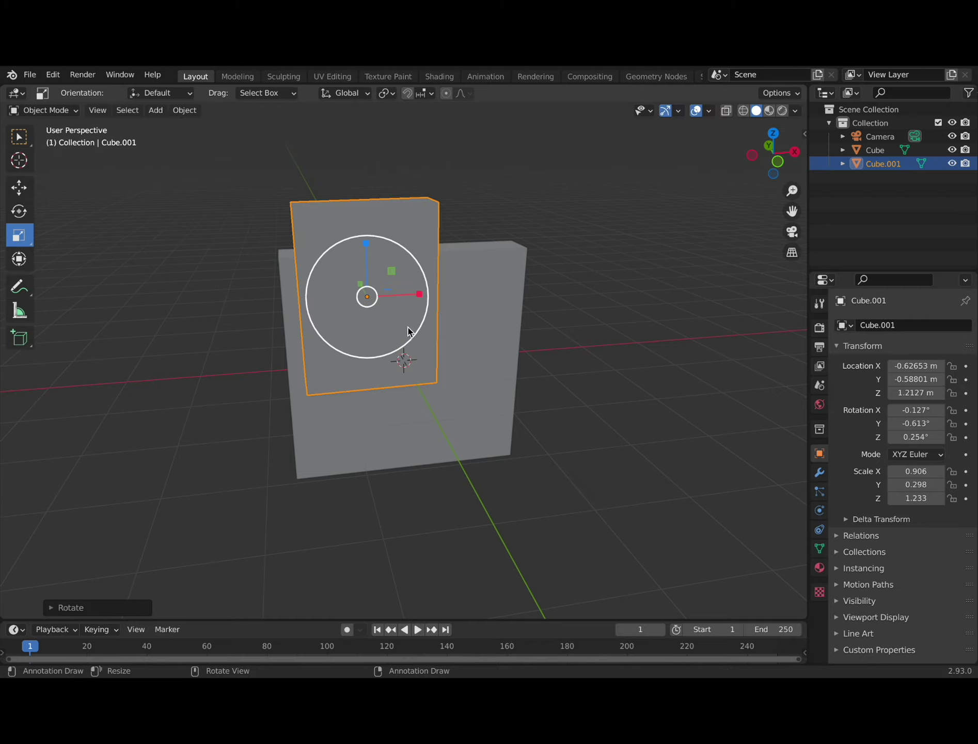
Move the smaller slab along X to about 0.01 m so it is centred in front of the large slab.
{"action": "left_click", "coordinate": [17, 191]}
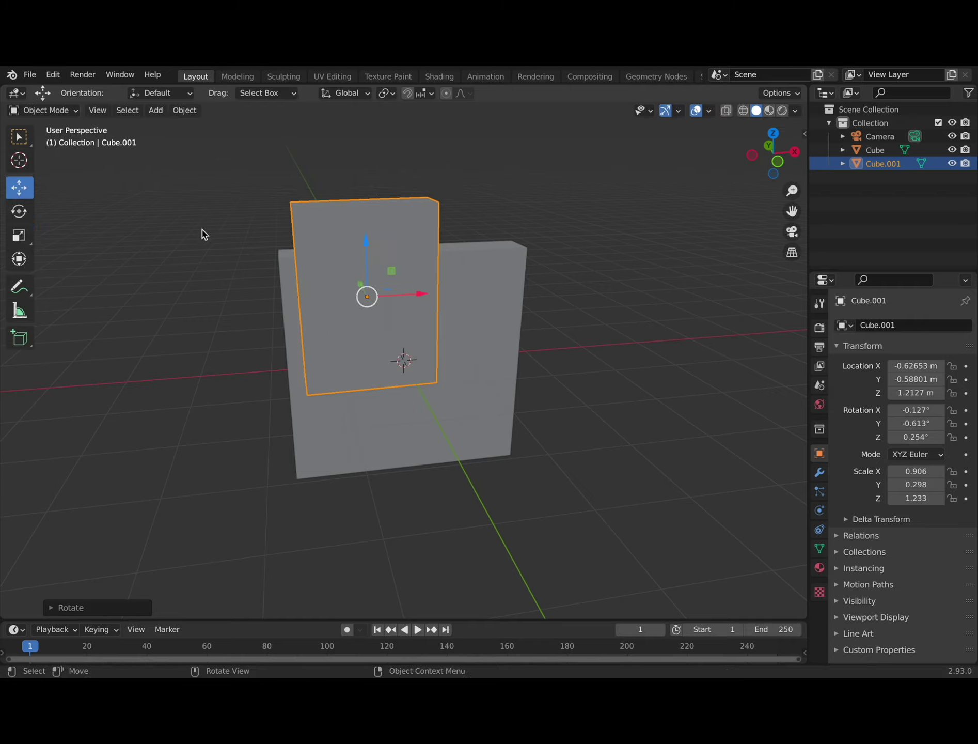
{"action": "left_click_drag", "start_coordinate": [426, 294], "coordinate": [465, 294]}
{"action": "middle_click_drag", "start_coordinate": [591, 400], "coordinate": [572, 374]}
{"action": "left_click_drag", "start_coordinate": [444, 284], "coordinate": [457, 281]}
{"action": "middle_click_drag", "start_coordinate": [647, 423], "coordinate": [594, 460]}
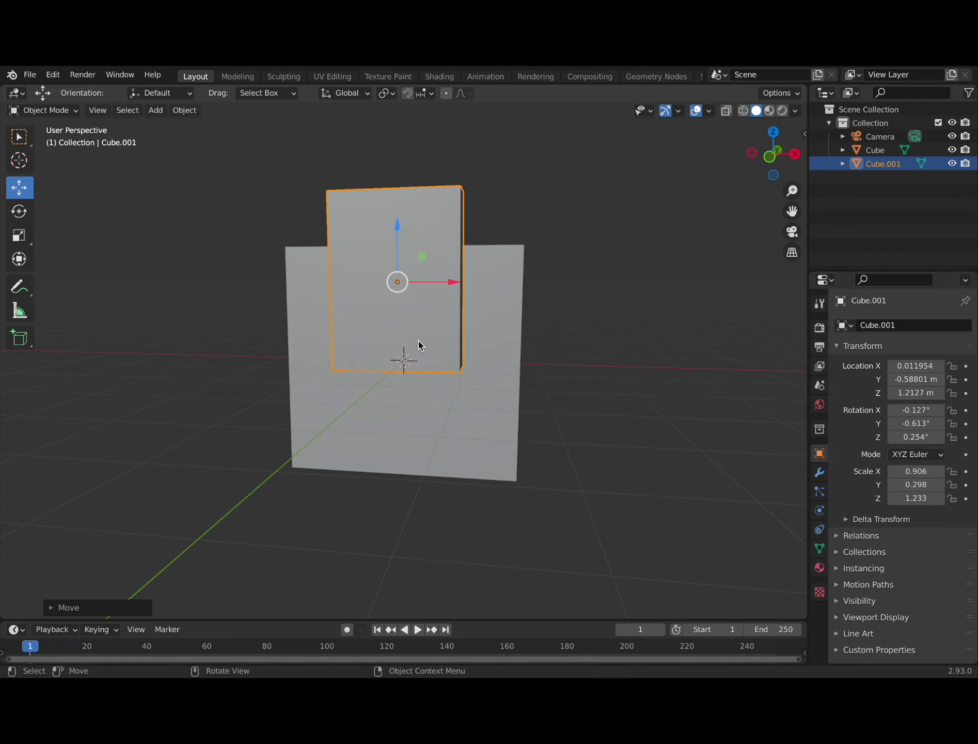
{"action": "key", "text": "ctrl+z"}
{"action": "key", "text": "ctrl+shift+z"}
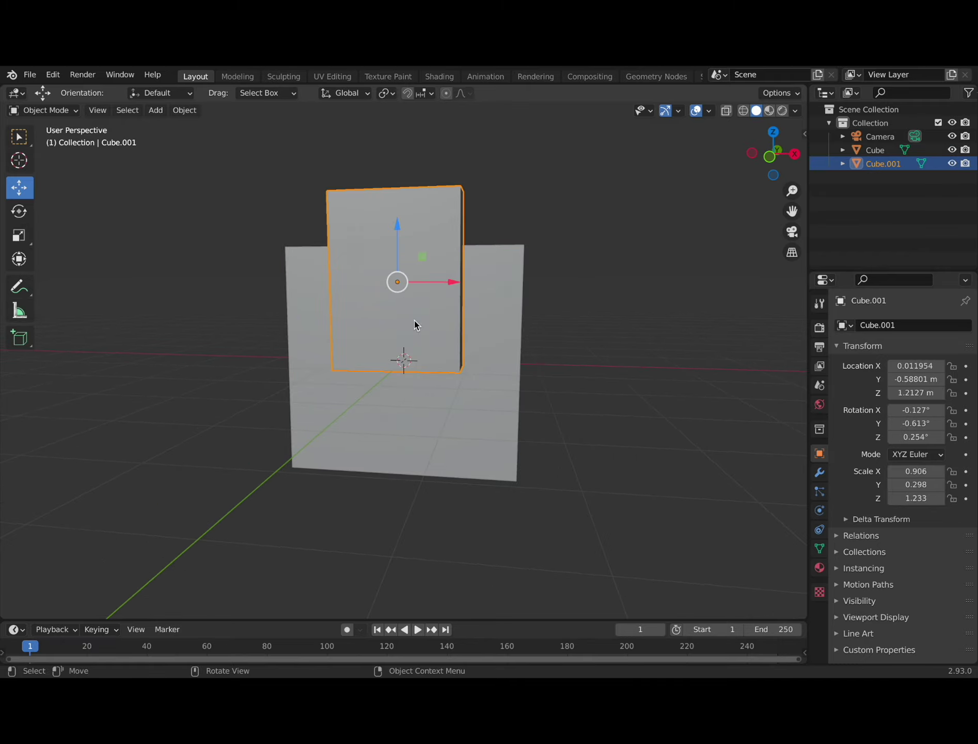
Duplicate the smaller slab beside the large one at about X 2.75 m, Y -0.25 m, Z 0.30 m, and rotate it about 0.9°.
{"action": "key", "text": "shift+d"}
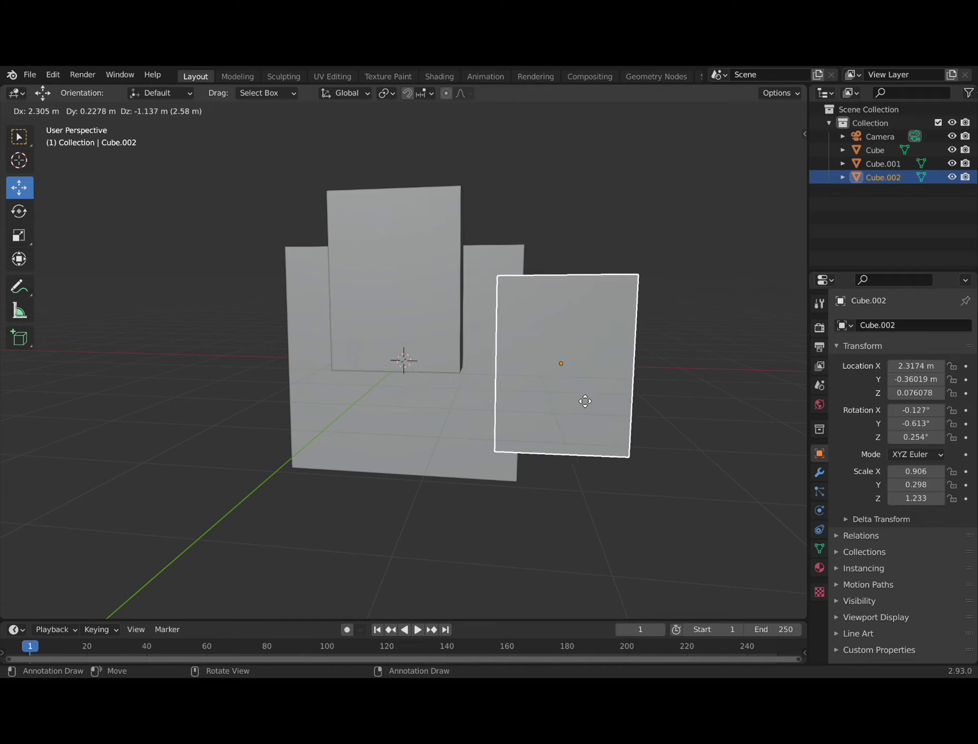
{"action": "left_click", "coordinate": [610, 390]}
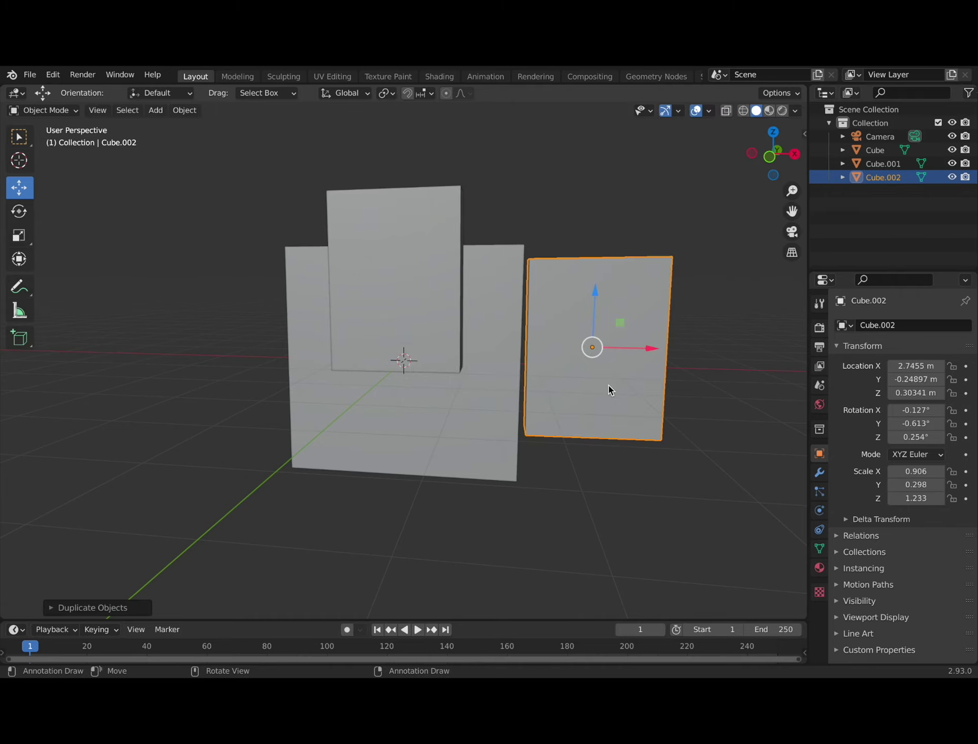
{"action": "key", "text": "r"}
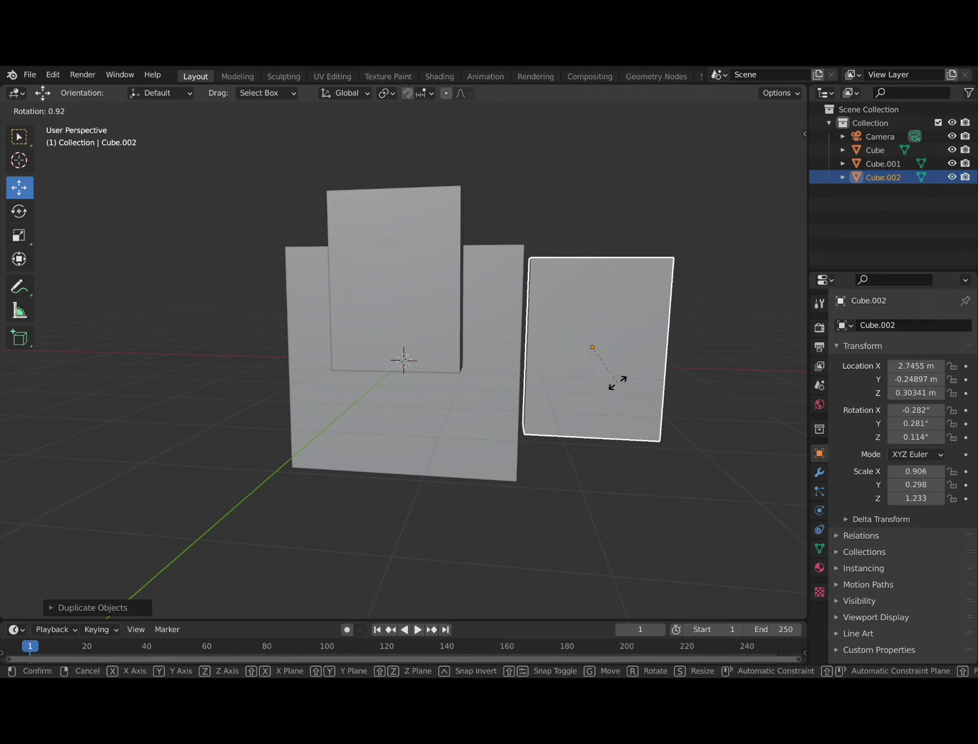
{"action": "left_click", "coordinate": [619, 385]}
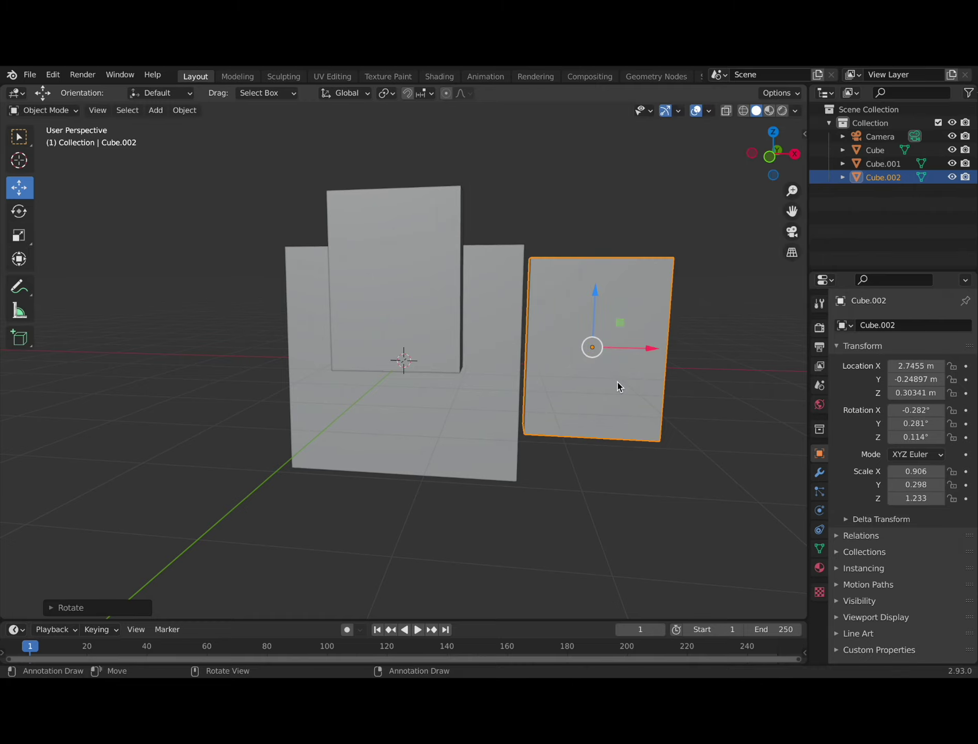
Scale the new copy into a narrow bar, about 0.15 in X and 0.20 in Y.
{"action": "left_click", "coordinate": [21, 238]}
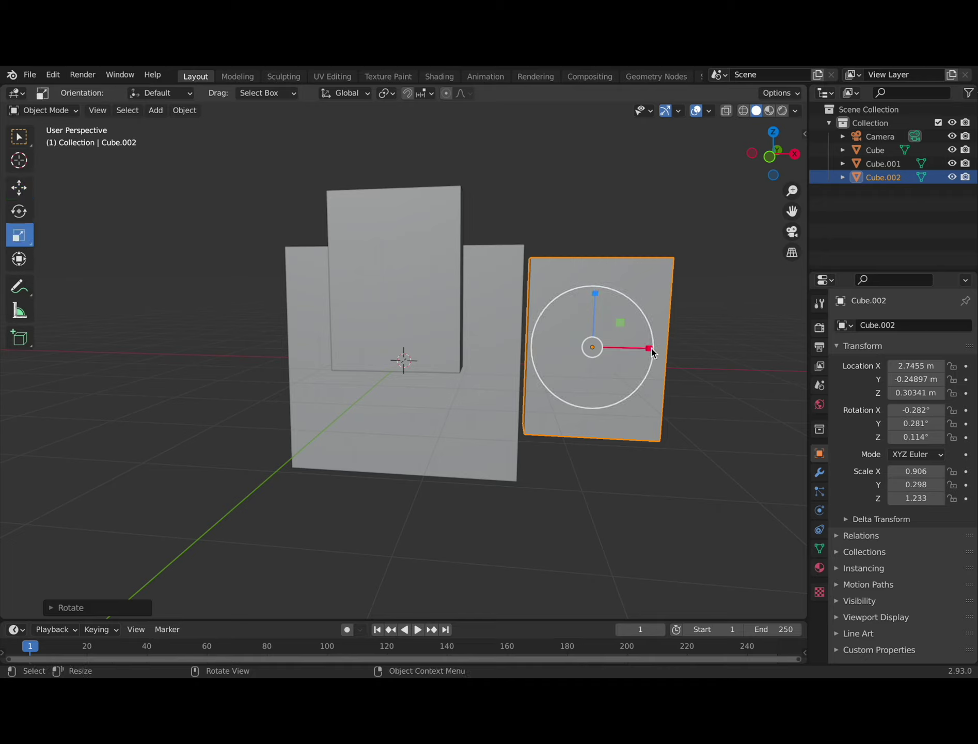
{"action": "left_click_drag", "start_coordinate": [650, 348], "coordinate": [597, 356]}
{"action": "middle_click_drag", "start_coordinate": [640, 411], "coordinate": [485, 396]}
{"action": "left_click_drag", "start_coordinate": [485, 401], "coordinate": [472, 396]}
{"action": "middle_click_drag", "start_coordinate": [539, 470], "coordinate": [658, 459]}
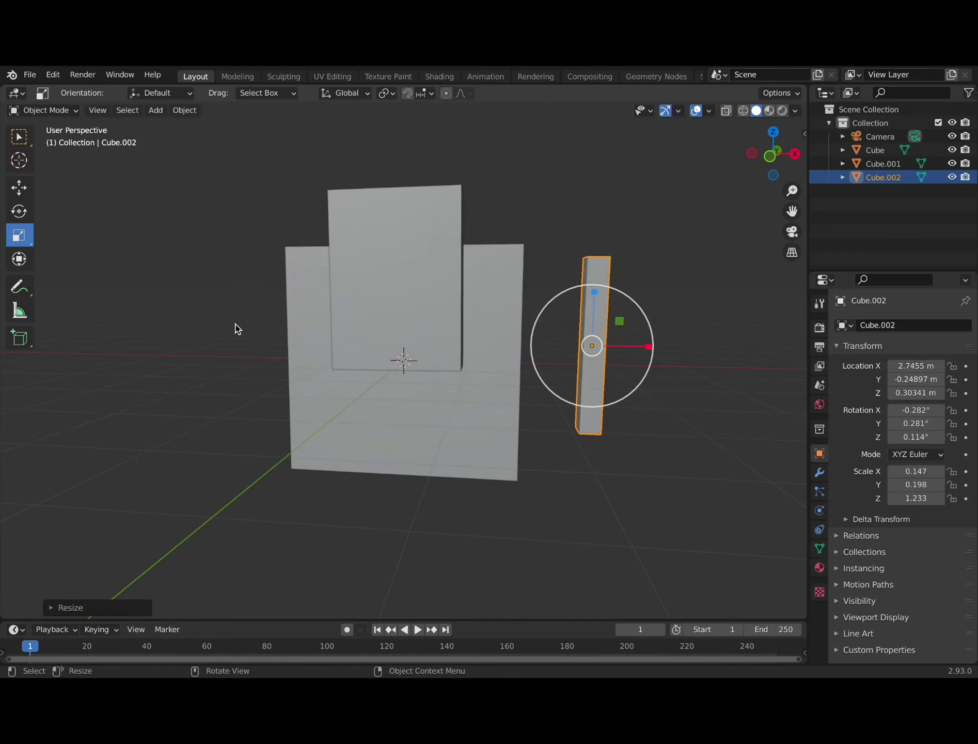
Move the bar along X to about 1.98 m, beside the large slab, and lengthen it to a Z scale of about 1.84.
{"action": "left_click", "coordinate": [25, 190]}
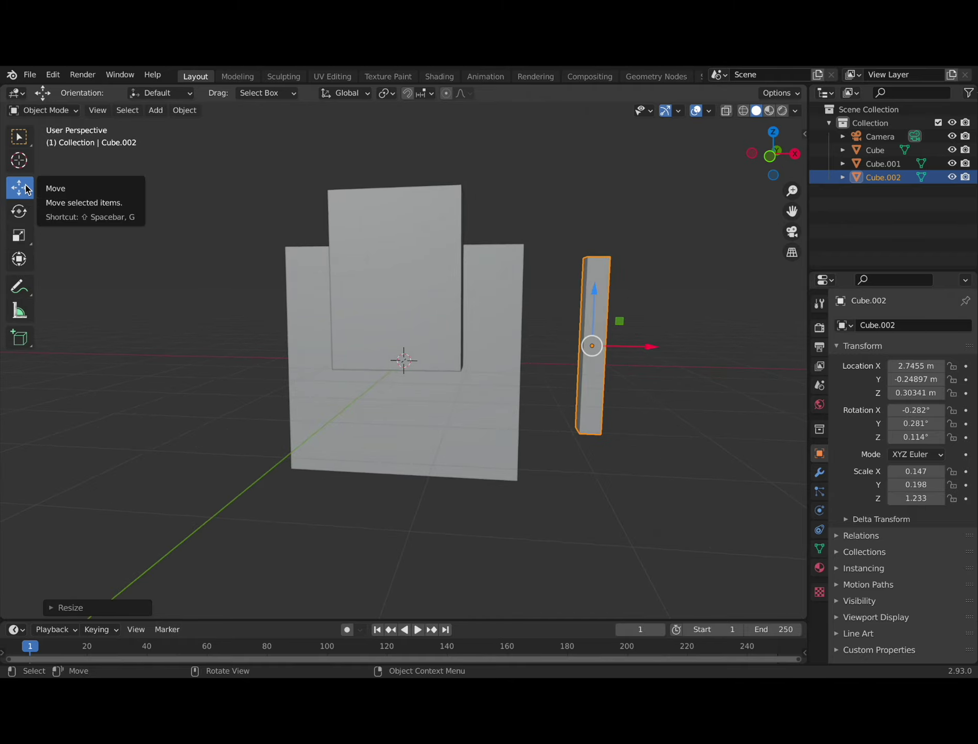
{"action": "left_click_drag", "start_coordinate": [651, 351], "coordinate": [593, 351]}
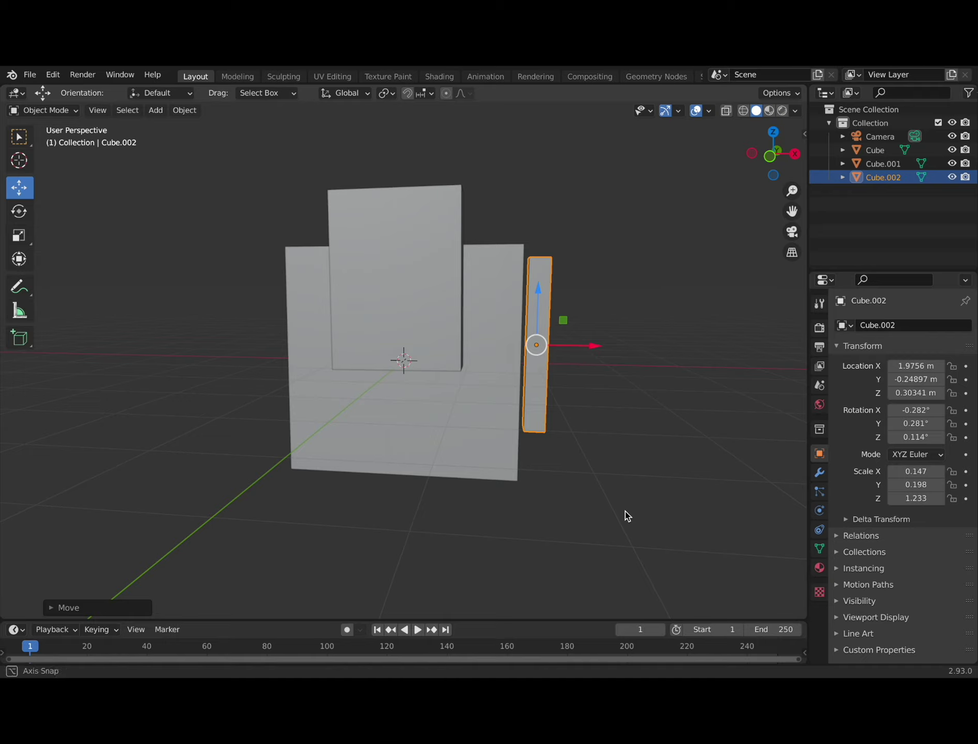
{"action": "mouse_move", "coordinate": [628, 515]}
{"action": "middle_mouse_down"}
{"action": "mouse_move", "coordinate": [626, 487]}
{"action": "mouse_move", "coordinate": [639, 490]}
{"action": "mouse_move", "coordinate": [628, 491]}
{"action": "middle_mouse_up"}
{"action": "key", "text": "s"}
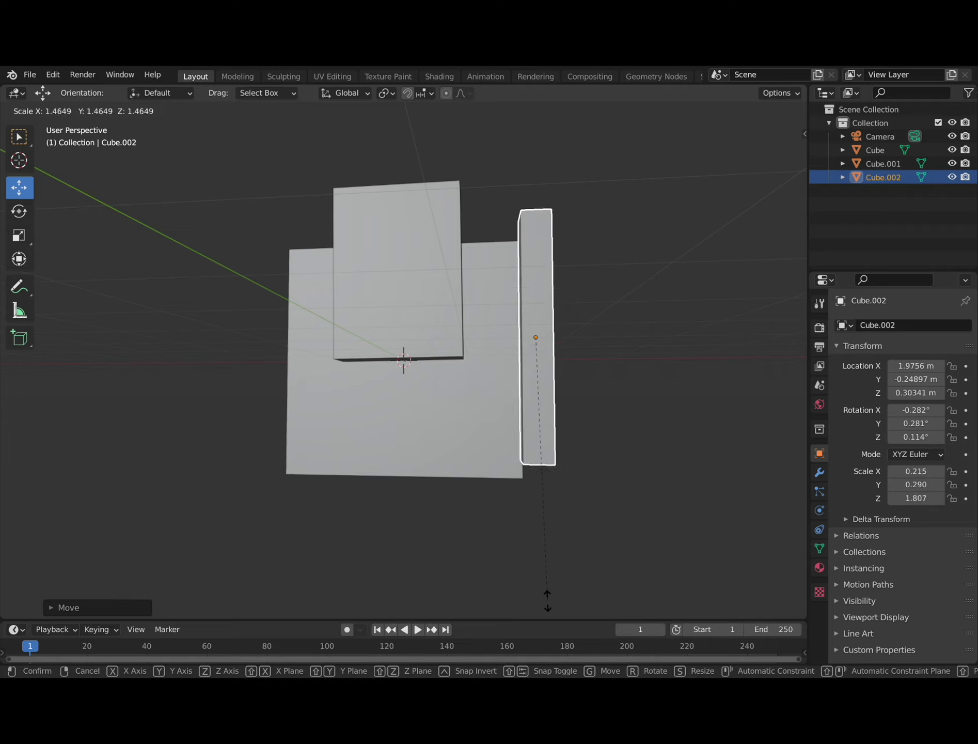
{"action": "key", "text": "z"}
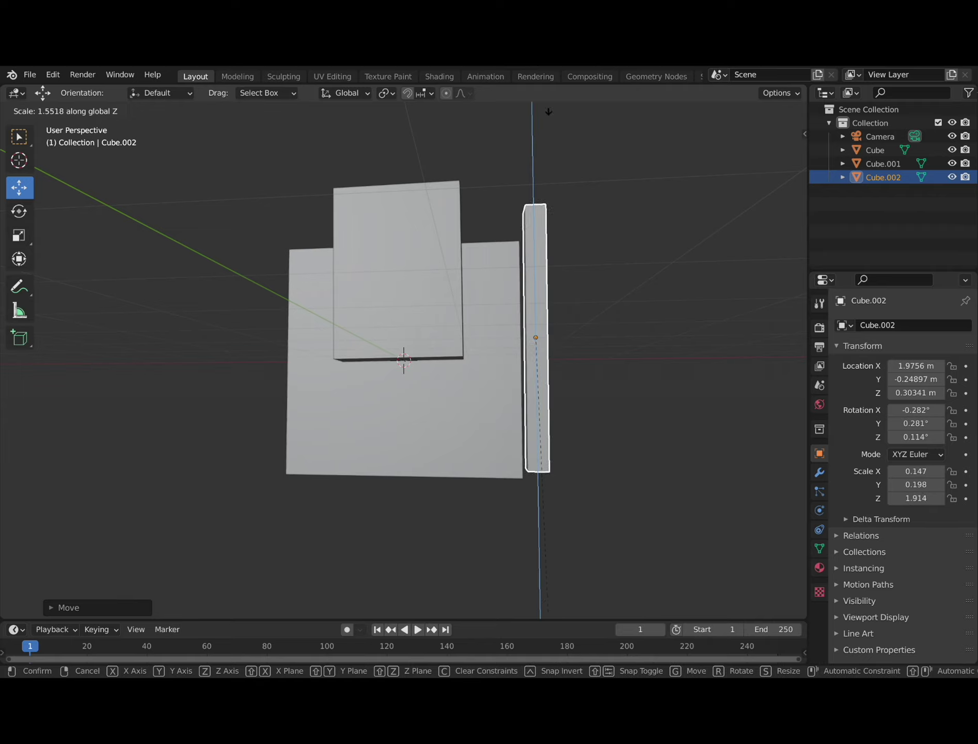
{"action": "left_click", "coordinate": [549, 606]}
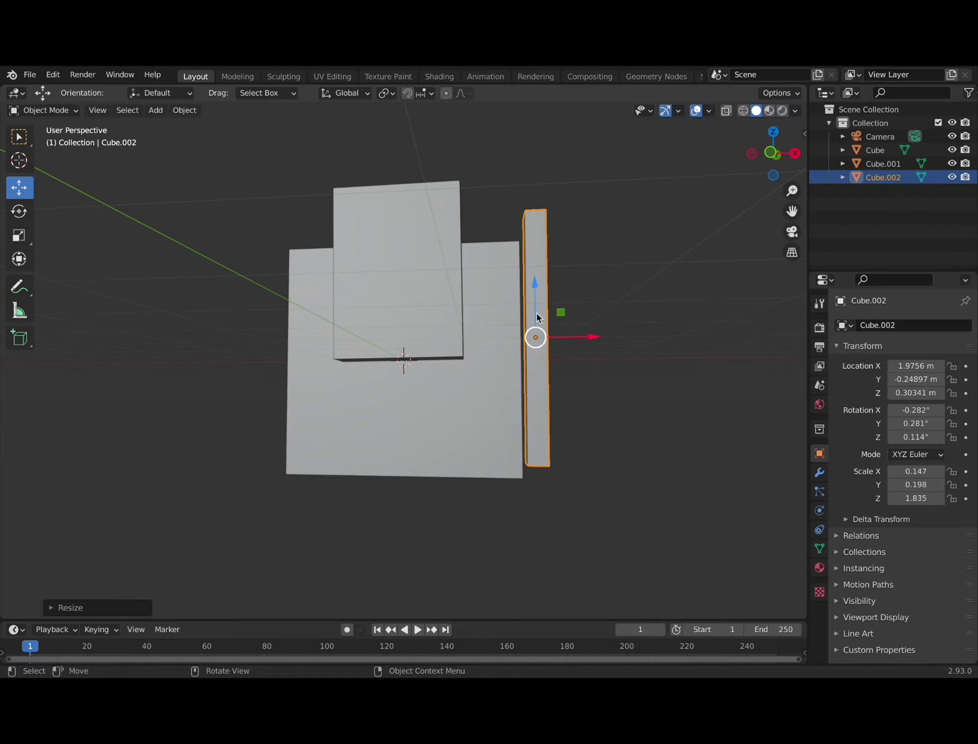
Lower the bar to about Z -0.29 m and move it along Y to about -0.02 m, in line with the large slab.
{"action": "left_click_drag", "start_coordinate": [536, 316], "coordinate": [539, 333]}
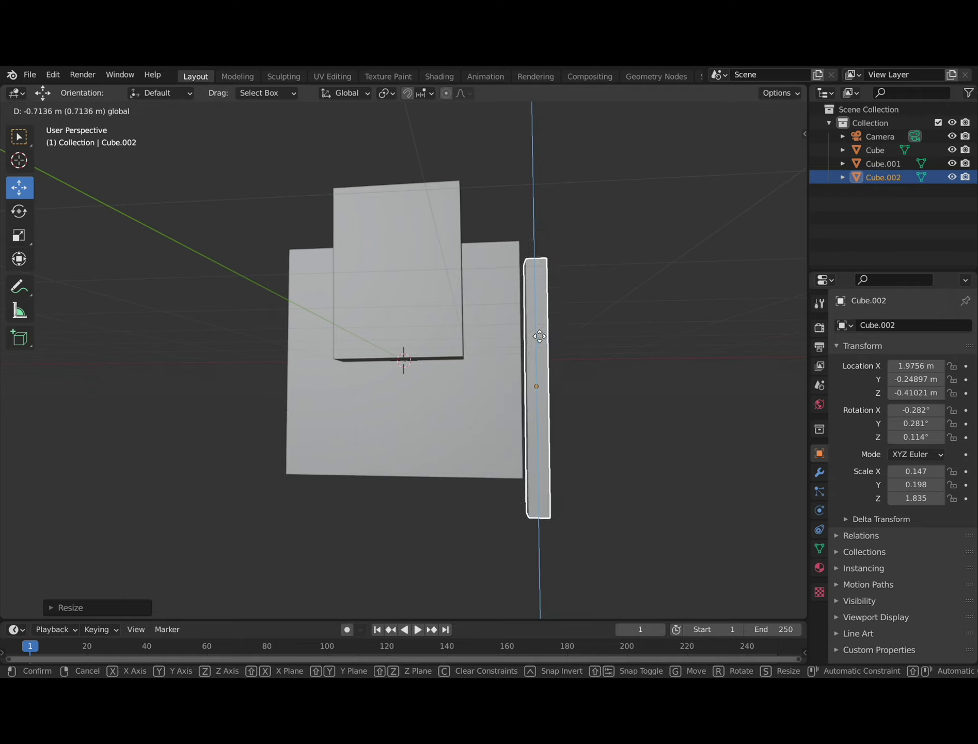
{"action": "left_click_drag", "start_coordinate": [538, 328], "coordinate": [538, 329]}
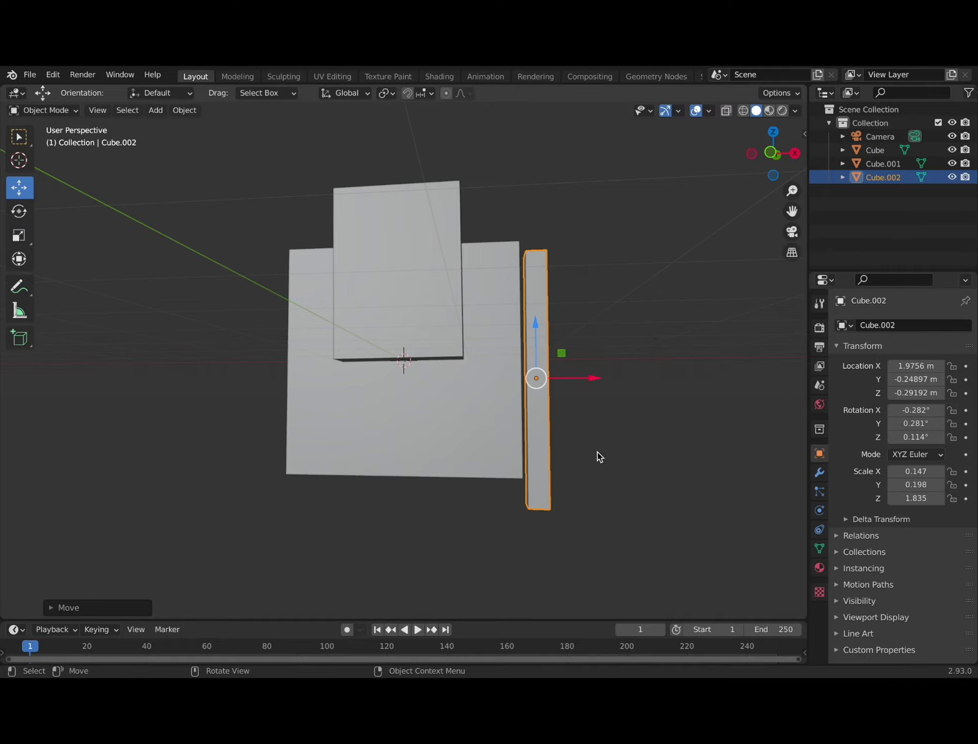
{"action": "middle_click_drag", "start_coordinate": [598, 457], "coordinate": [461, 469]}
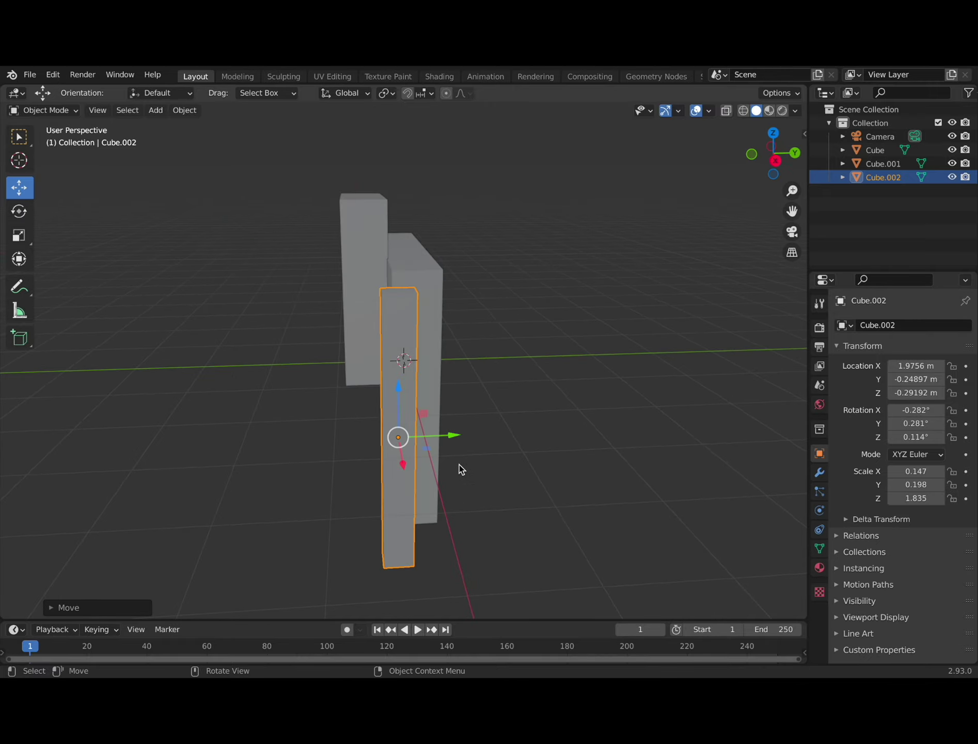
{"action": "left_click_drag", "start_coordinate": [457, 439], "coordinate": [477, 434]}
{"action": "middle_click_drag", "start_coordinate": [511, 530], "coordinate": [644, 503]}
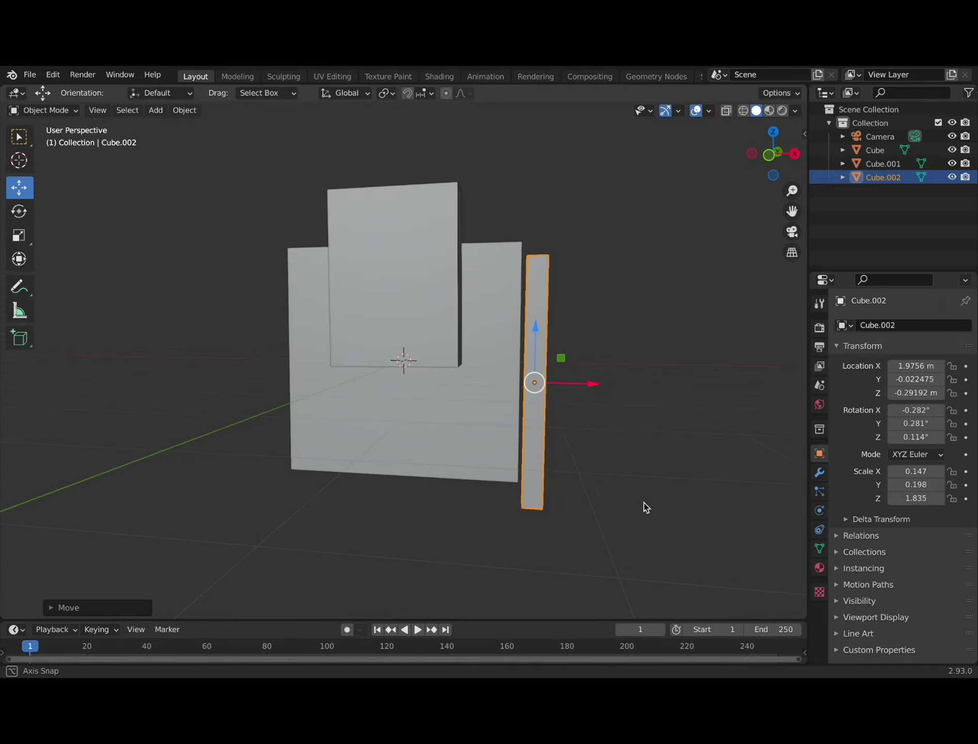
Nudge the bar along X to about 2.01 m, slightly farther from the large slab's side.
{"action": "middle_click_drag", "start_coordinate": [602, 447], "coordinate": [579, 456]}
{"action": "scroll", "coordinate": [325, 453], "scroll_direction": "down", "scroll_amount": 2}
{"action": "scroll", "coordinate": [326, 454], "scroll_direction": "up", "scroll_amount": 5}
{"action": "scroll", "coordinate": [579, 456], "scroll_direction": "up", "scroll_amount": 2}
{"action": "scroll", "coordinate": [681, 512], "scroll_direction": "up", "scroll_amount": 3}
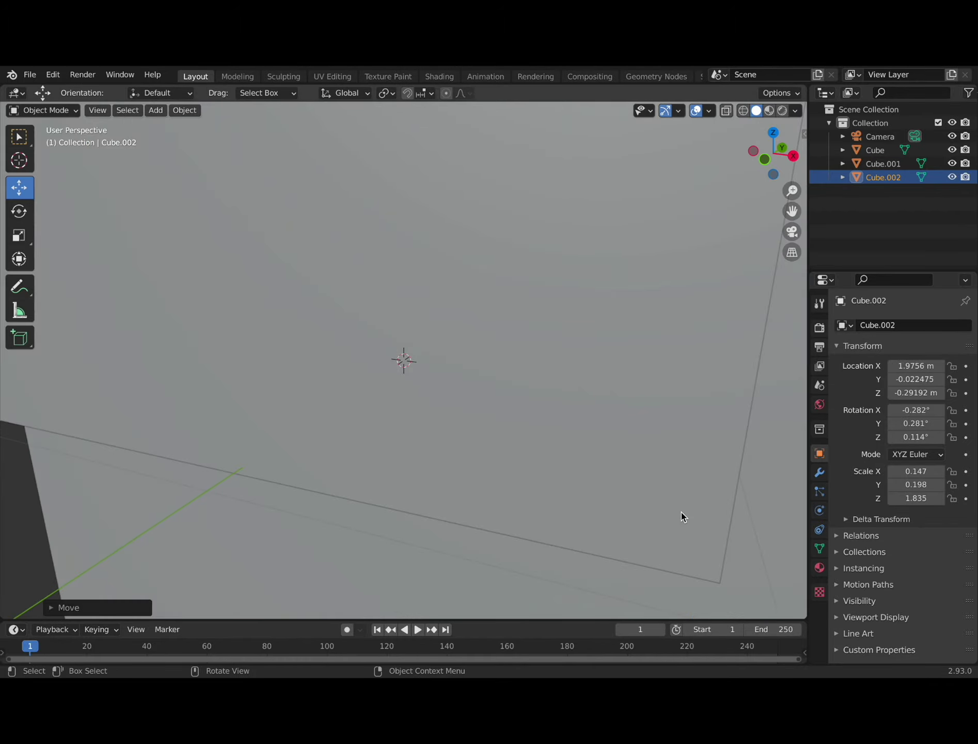
{"action": "scroll", "coordinate": [681, 512], "scroll_direction": "down", "scroll_amount": 3}
{"action": "mouse_move", "coordinate": [696, 443]}
{"action": "left_mouse_down"}
{"action": "mouse_move", "coordinate": [686, 439]}
{"action": "mouse_move", "coordinate": [694, 440]}
{"action": "left_mouse_up"}
{"action": "middle_click_drag", "start_coordinate": [640, 513], "coordinate": [676, 409]}
{"action": "left_click_drag", "start_coordinate": [685, 404], "coordinate": [686, 401]}
{"action": "left_click", "coordinate": [671, 454]}
{"action": "mouse_move", "coordinate": [642, 507]}
{"action": "middle_mouse_down"}
{"action": "mouse_move", "coordinate": [624, 508]}
{"action": "mouse_move", "coordinate": [648, 516]}
{"action": "mouse_move", "coordinate": [639, 515]}
{"action": "middle_mouse_up"}
{"action": "left_click", "coordinate": [639, 515]}
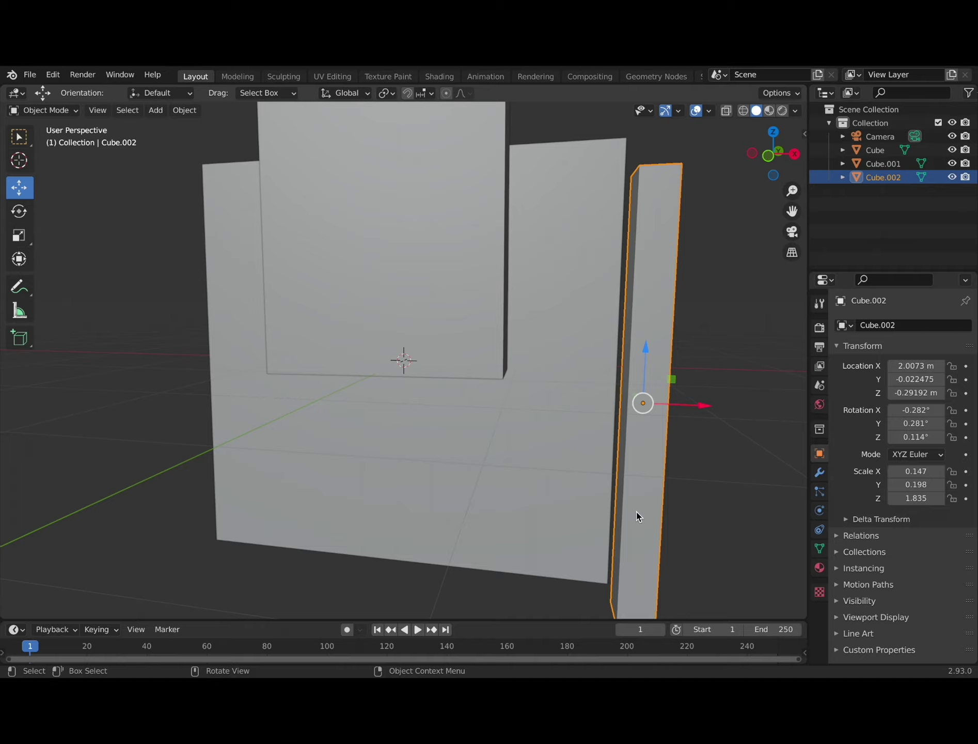
Duplicate the bar and move the copy along X to about 1.66 m, over the large slab's edge.
{"action": "key", "text": "shift+d"}
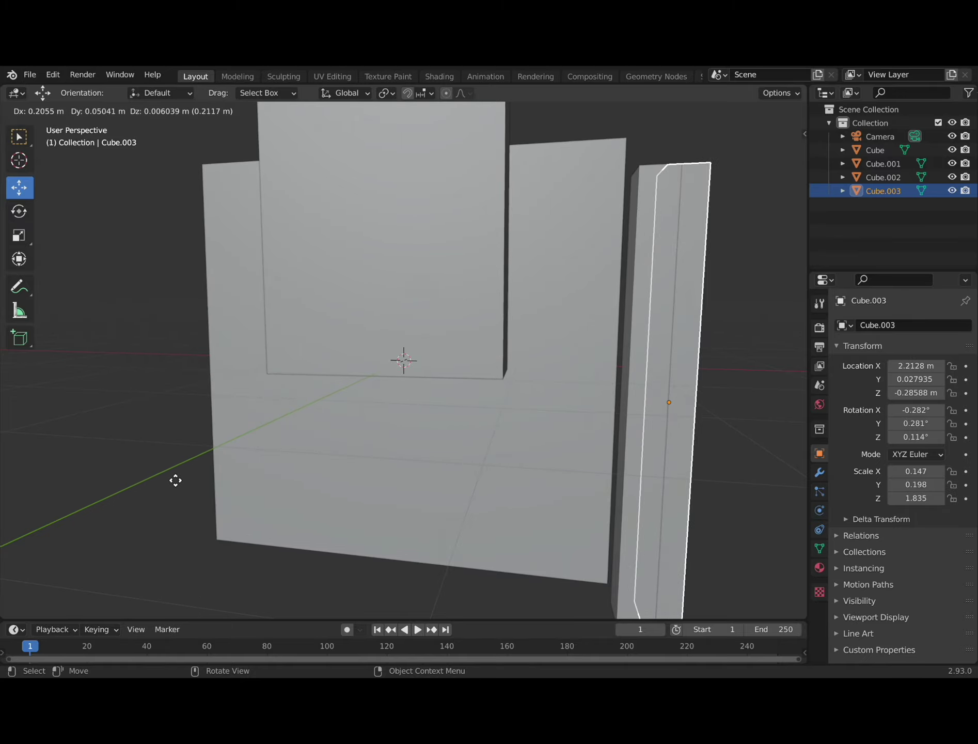
{"action": "left_click", "coordinate": [150, 479]}
{"action": "scroll", "coordinate": [149, 478], "scroll_direction": "up", "scroll_amount": 4}
{"action": "scroll", "coordinate": [150, 479], "scroll_direction": "down", "scroll_amount": 5}
{"action": "scroll", "coordinate": [150, 478], "scroll_direction": "down", "scroll_amount": 1}
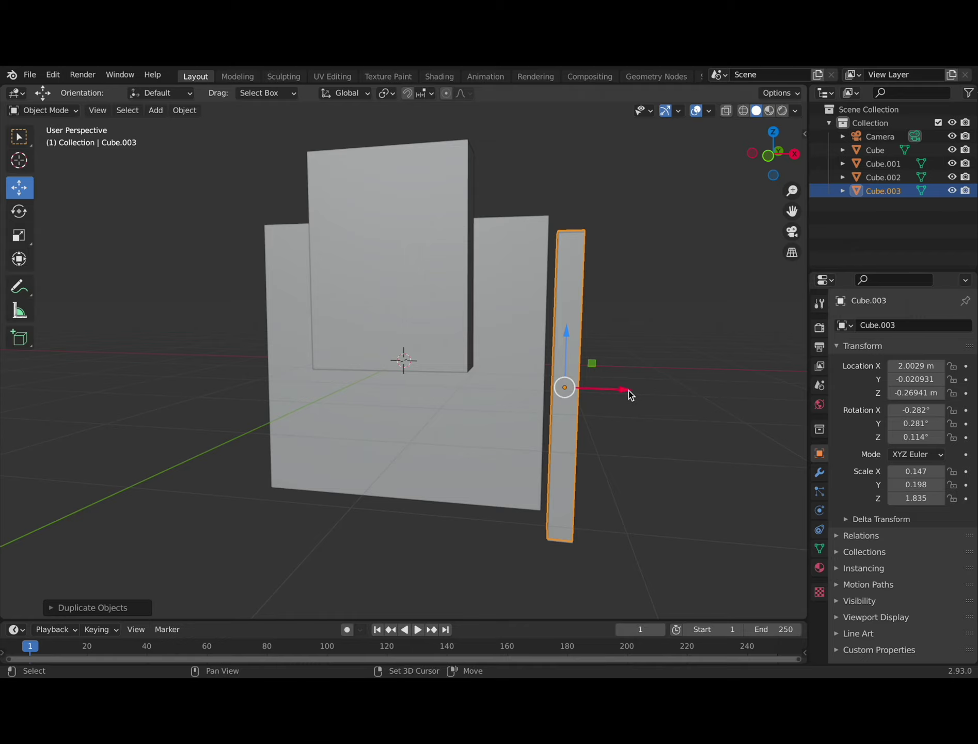
{"action": "left_click_drag", "start_coordinate": [626, 394], "coordinate": [576, 390]}
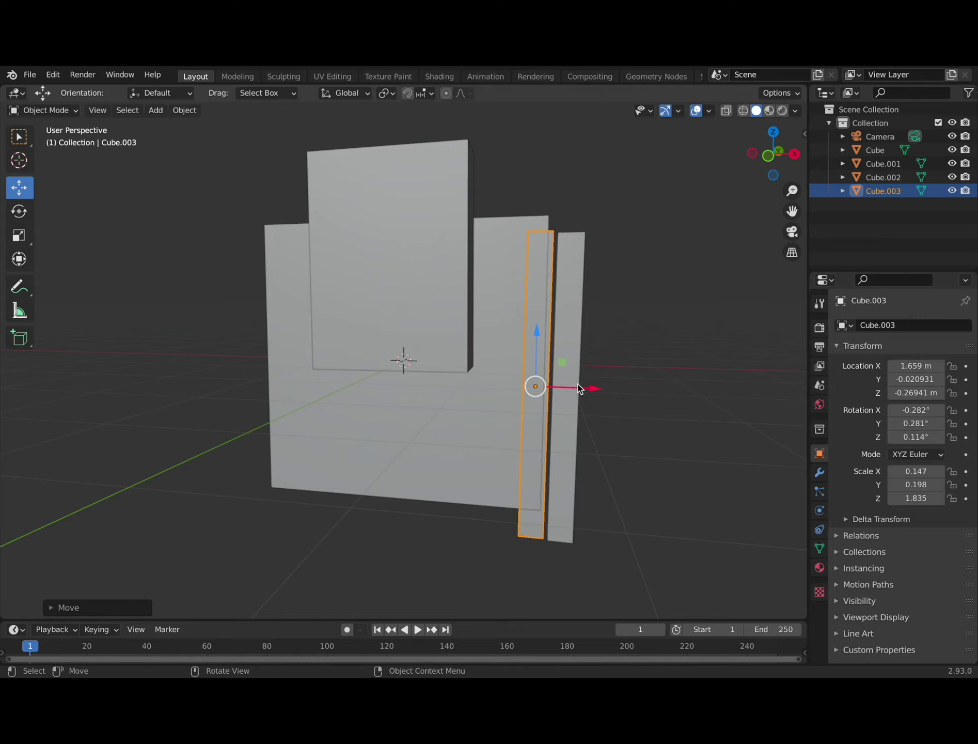
Try moving the bar copy freely to about Y -6.87 m and Z 0.79 m, away from the slabs.
{"action": "key", "text": "g"}
{"action": "left_click", "coordinate": [432, 391]}
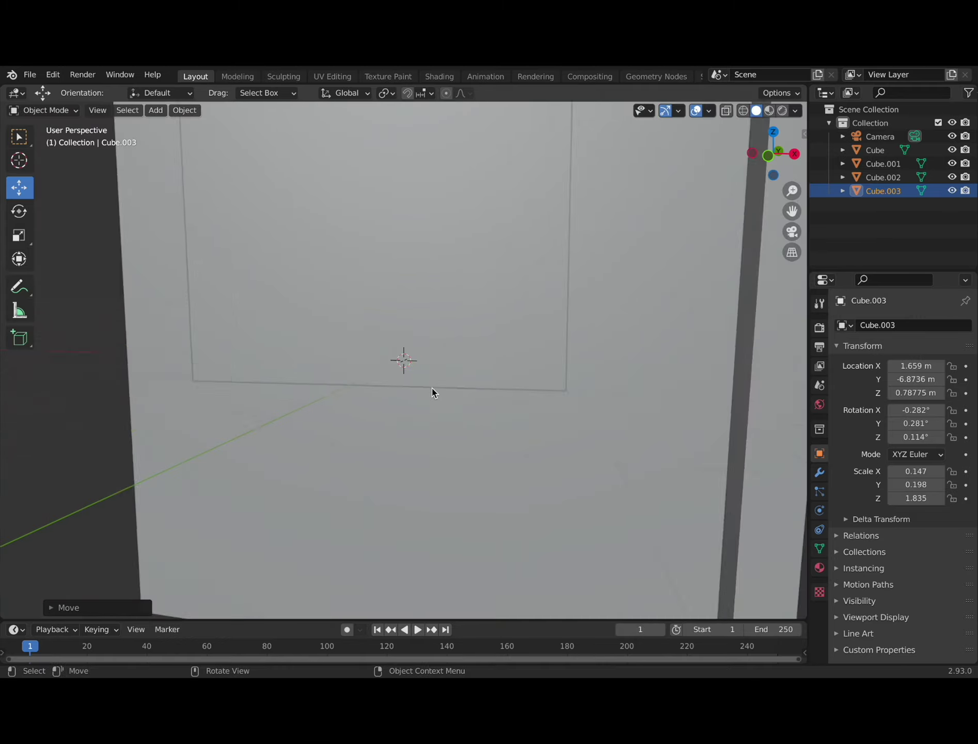
{"action": "scroll", "coordinate": [433, 392], "scroll_direction": "down", "scroll_amount": 8}
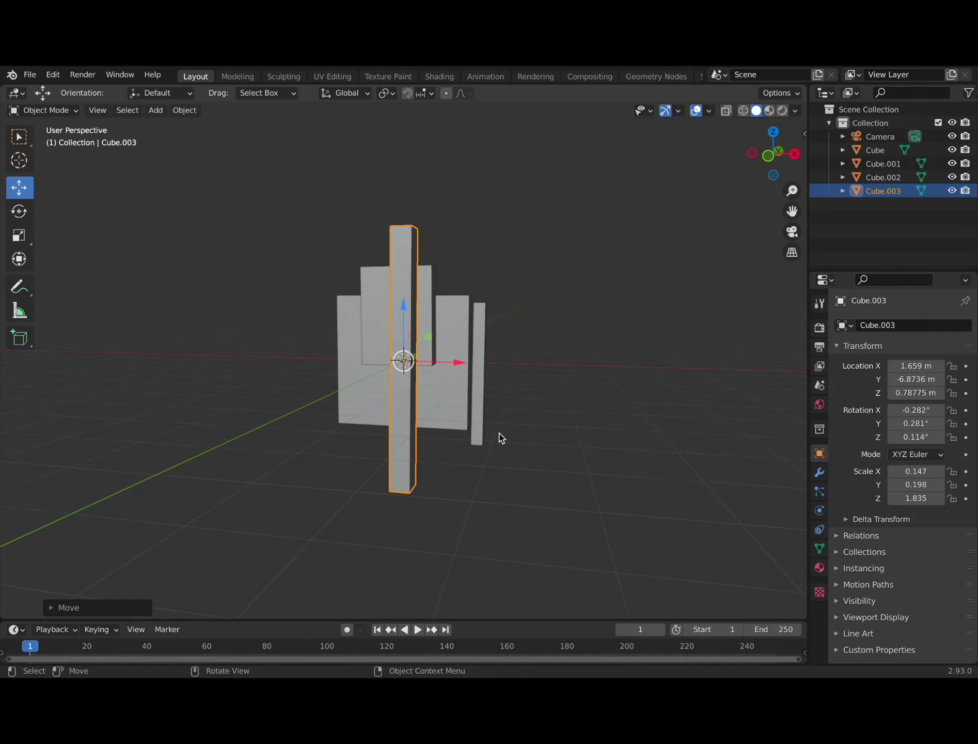
{"action": "middle_click_drag", "start_coordinate": [522, 444], "coordinate": [555, 448]}
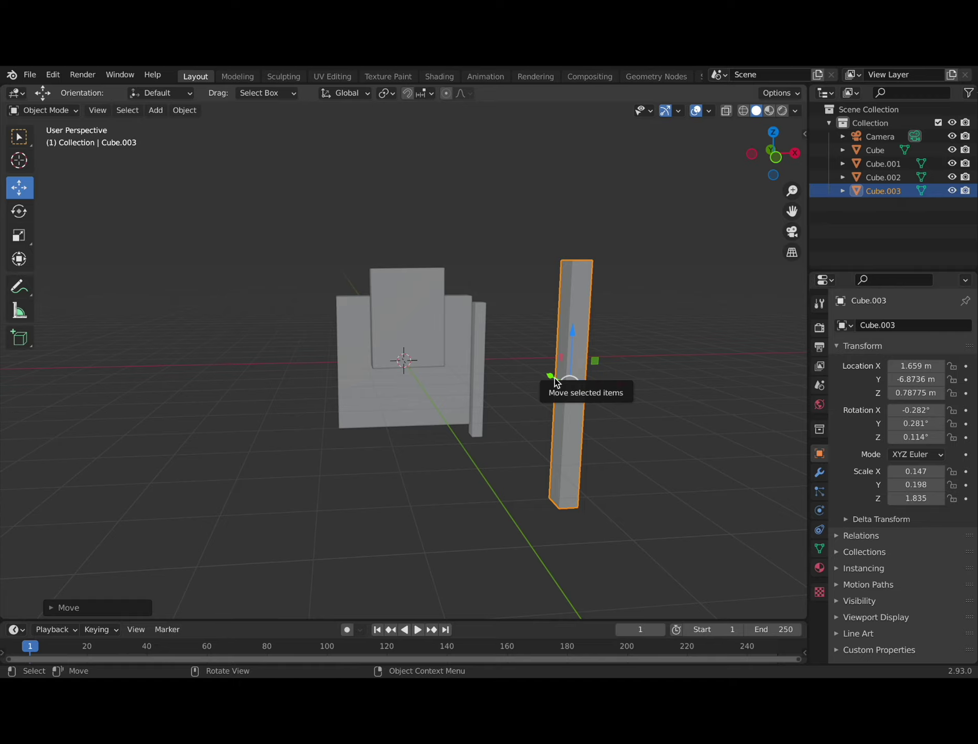
Switch the viewport shading to Material Preview and delete the misplaced bar copy.
{"action": "key", "text": "z"}
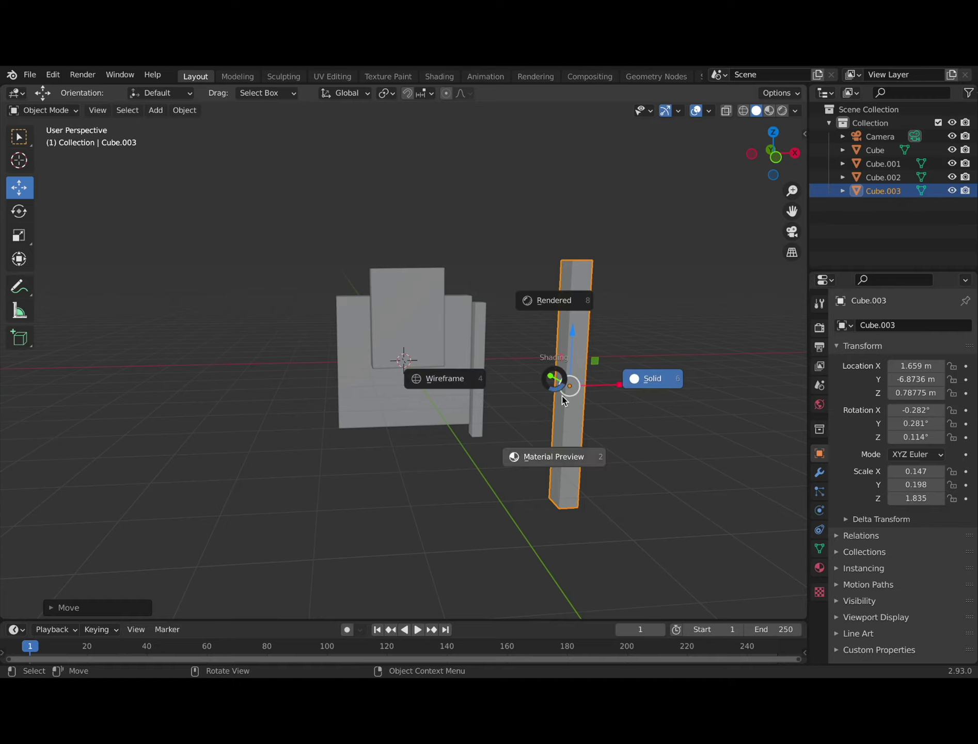
{"action": "left_click", "coordinate": [583, 424]}
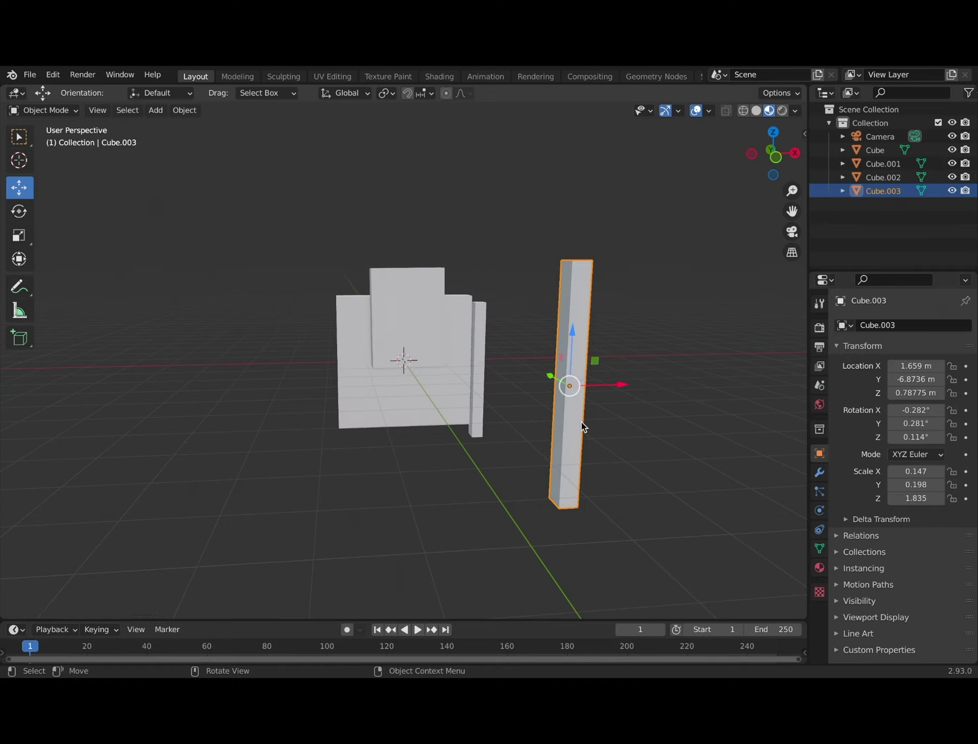
{"action": "key", "text": "z"}
{"action": "left_click", "coordinate": [581, 422]}
{"action": "key", "text": "x"}
{"action": "left_click", "coordinate": [582, 422]}
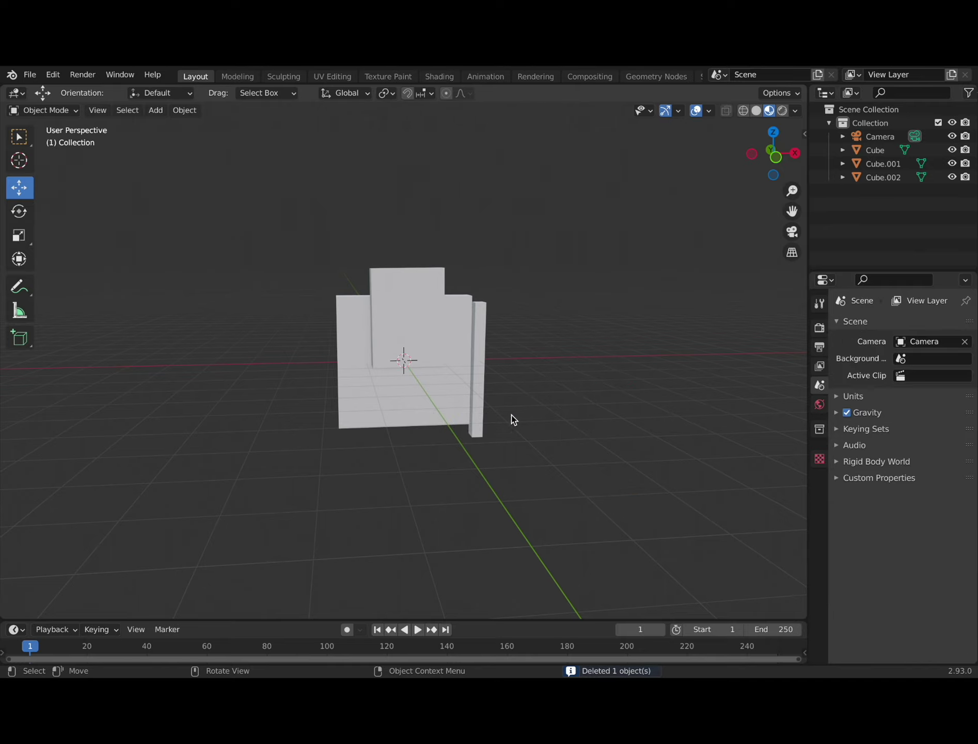
Duplicate the remaining side bar and move the copy to about X -2.08 m, beyond the large slab's opposite side.
{"action": "left_click", "coordinate": [481, 391]}
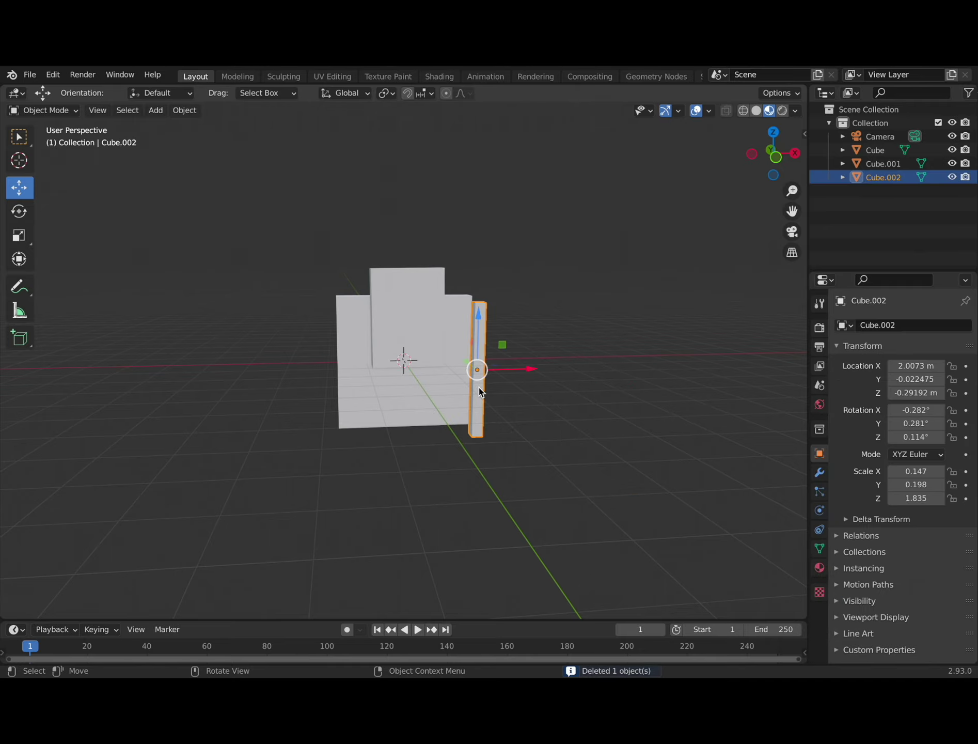
{"action": "key", "text": "shift+d"}
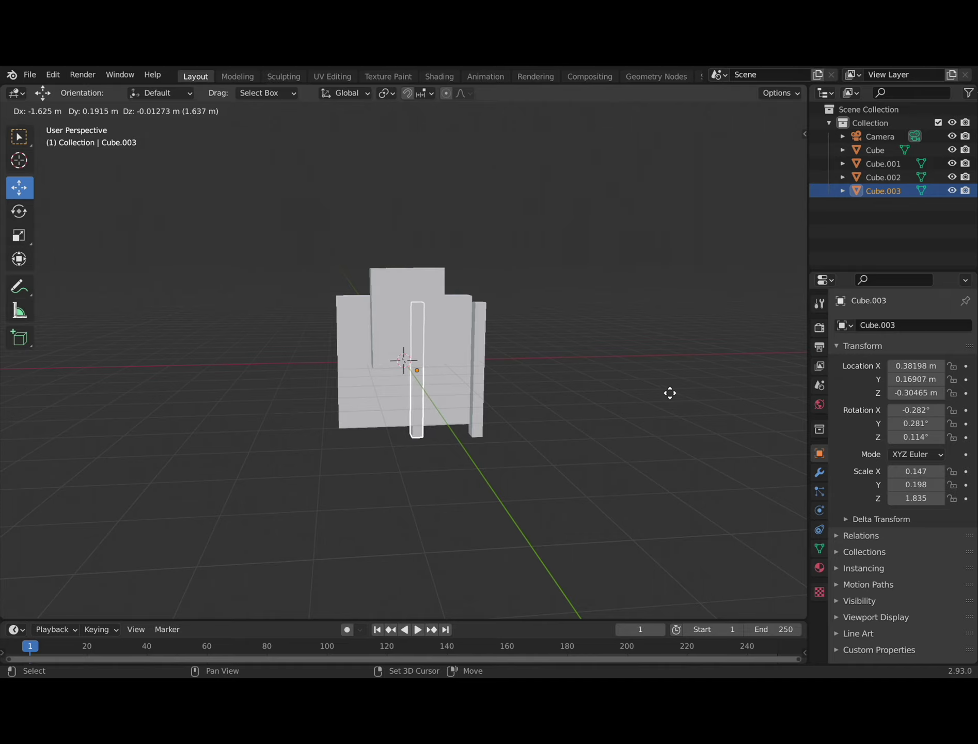
{"action": "left_click_drag", "start_coordinate": [196, 413], "coordinate": [759, 405]}
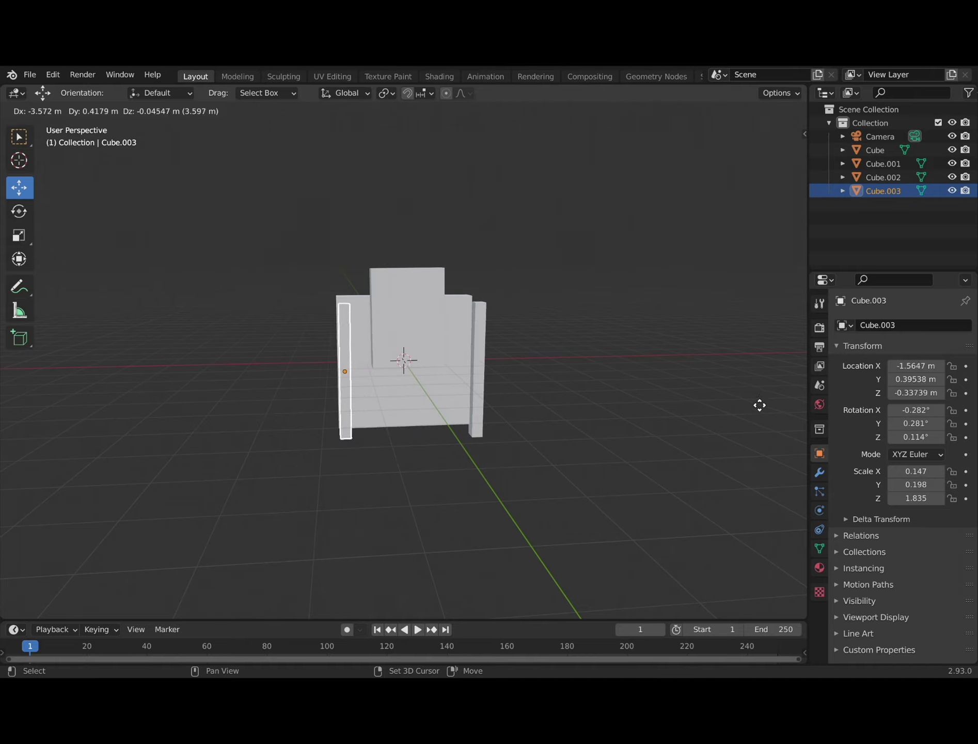
{"action": "left_click", "coordinate": [760, 406]}
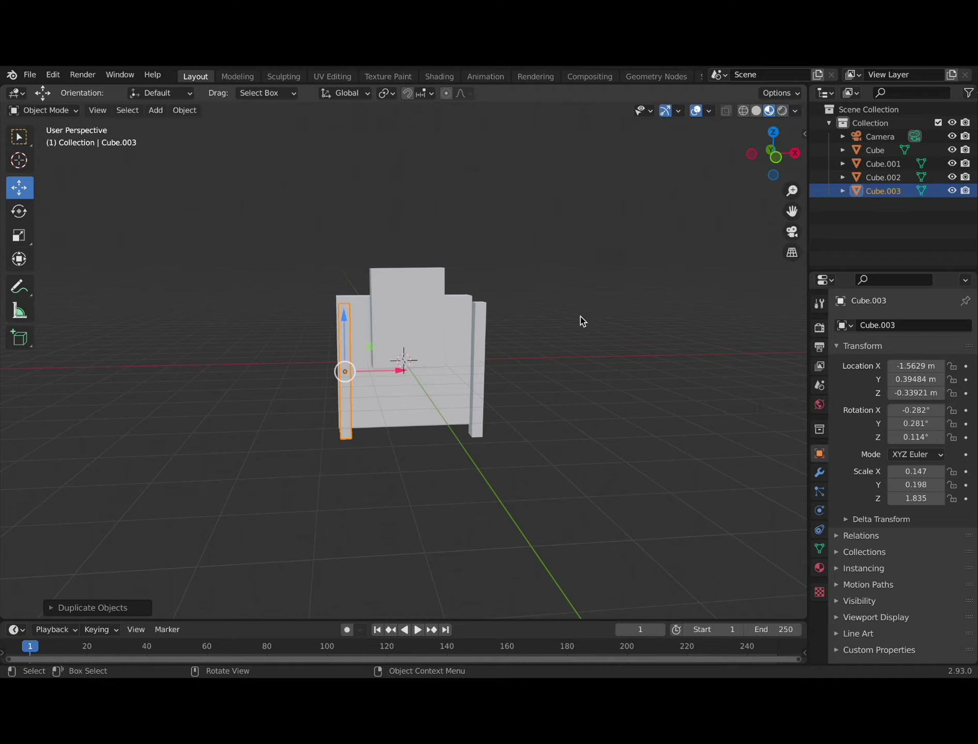
{"action": "left_click_drag", "start_coordinate": [396, 373], "coordinate": [373, 372]}
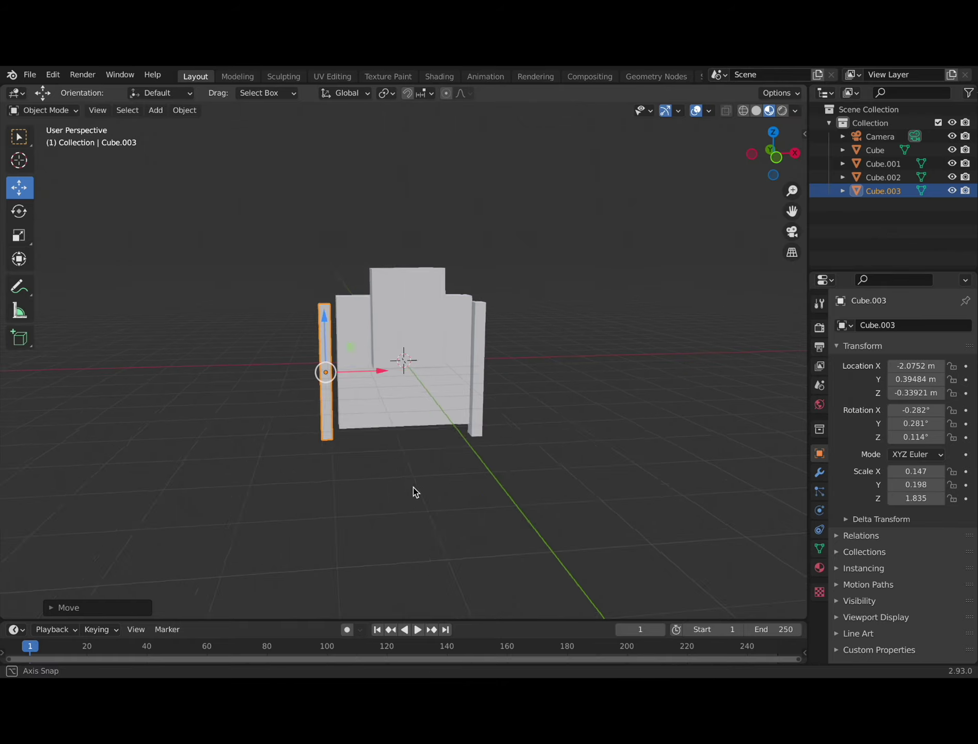
Align the new side bar with the large slab by moving it to about Y 0.04 m and X -1.97 m.
{"action": "middle_click_drag", "start_coordinate": [415, 491], "coordinate": [547, 500]}
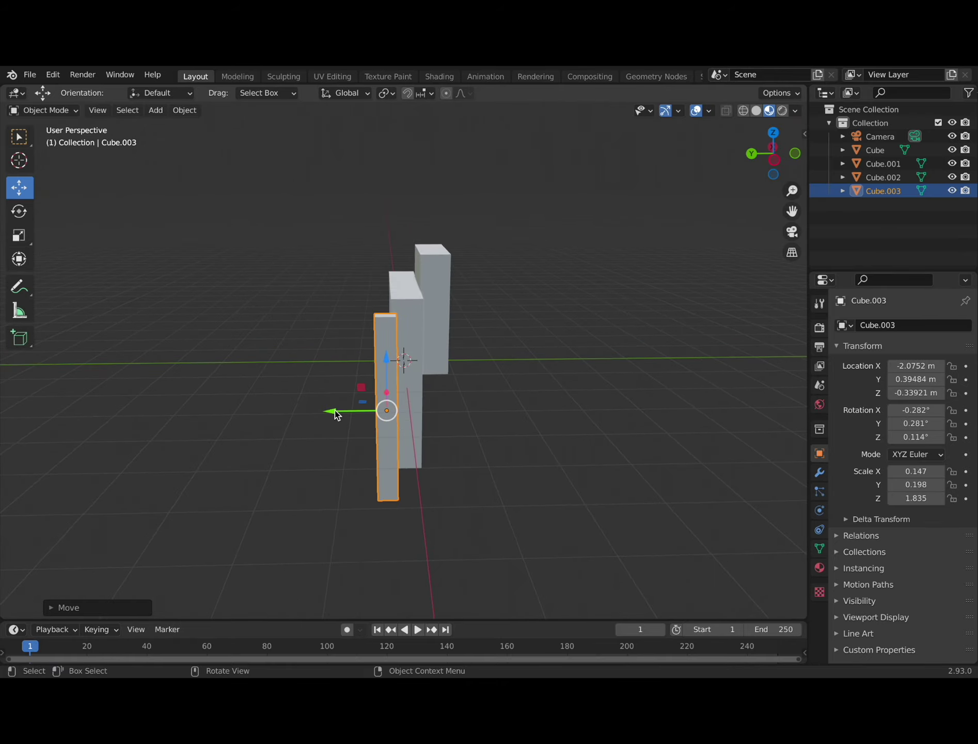
{"action": "left_click_drag", "start_coordinate": [335, 415], "coordinate": [356, 413]}
{"action": "middle_click_drag", "start_coordinate": [454, 458], "coordinate": [335, 400]}
{"action": "left_click_drag", "start_coordinate": [366, 380], "coordinate": [375, 393]}
{"action": "middle_click_drag", "start_coordinate": [376, 393], "coordinate": [448, 458]}
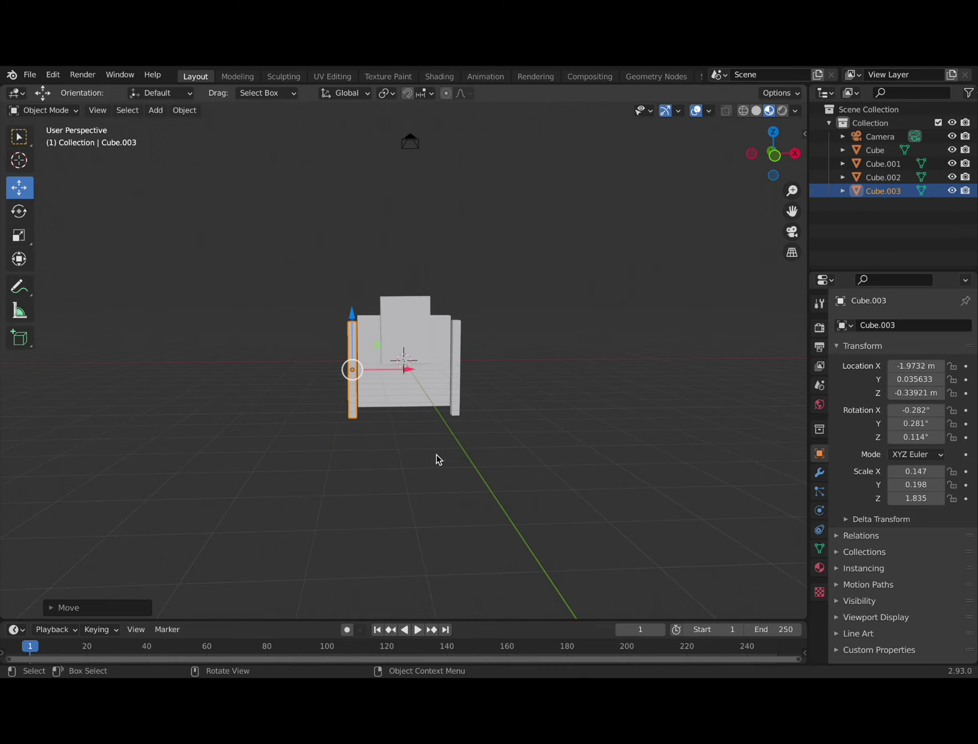
{"action": "scroll", "coordinate": [439, 459], "scroll_direction": "down", "scroll_amount": 2}
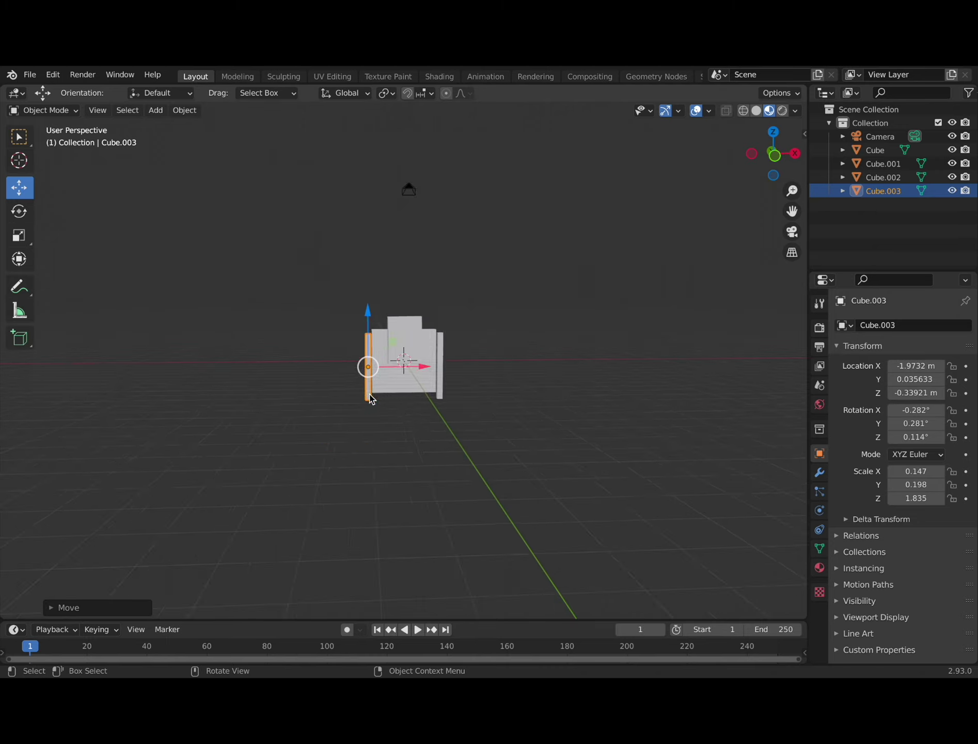
{"action": "scroll", "coordinate": [416, 441], "scroll_direction": "up", "scroll_amount": 3}
{"action": "scroll", "coordinate": [415, 441], "scroll_direction": "up", "scroll_amount": 3}
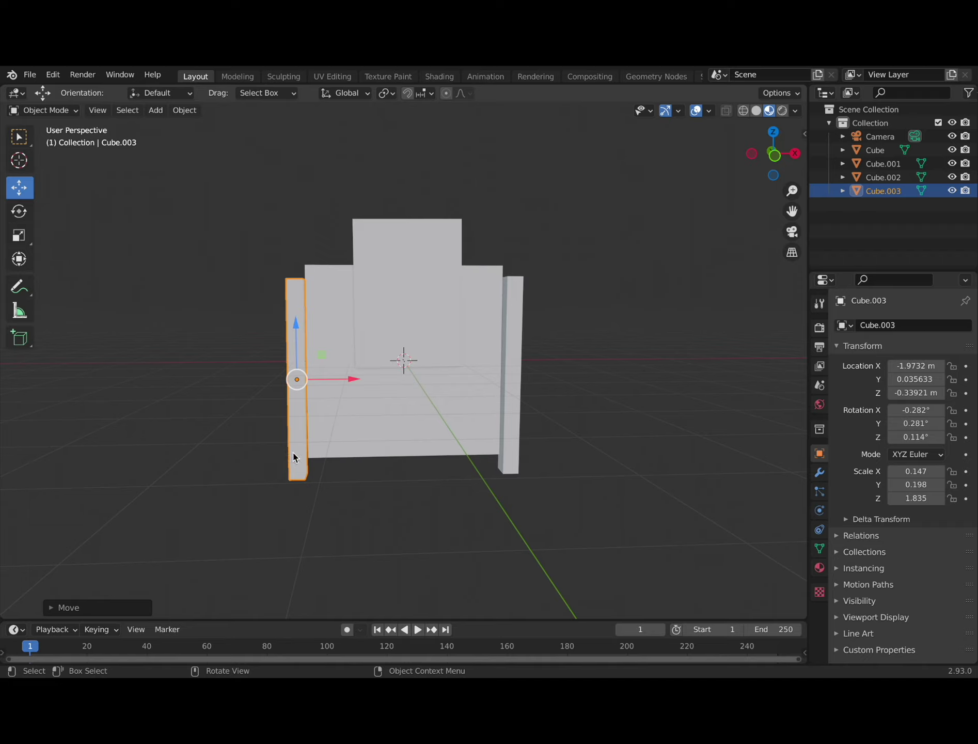
Duplicate the large slab and place the copy below it at about Z -3.49 m.
{"action": "left_click", "coordinate": [429, 436]}
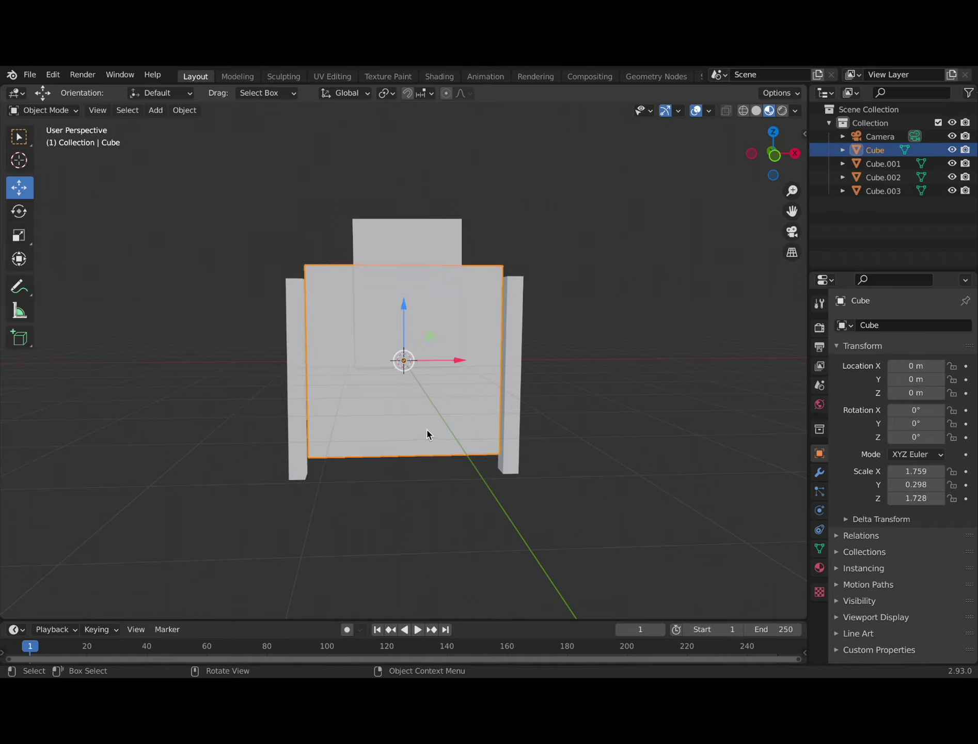
{"action": "key", "text": "shift+d"}
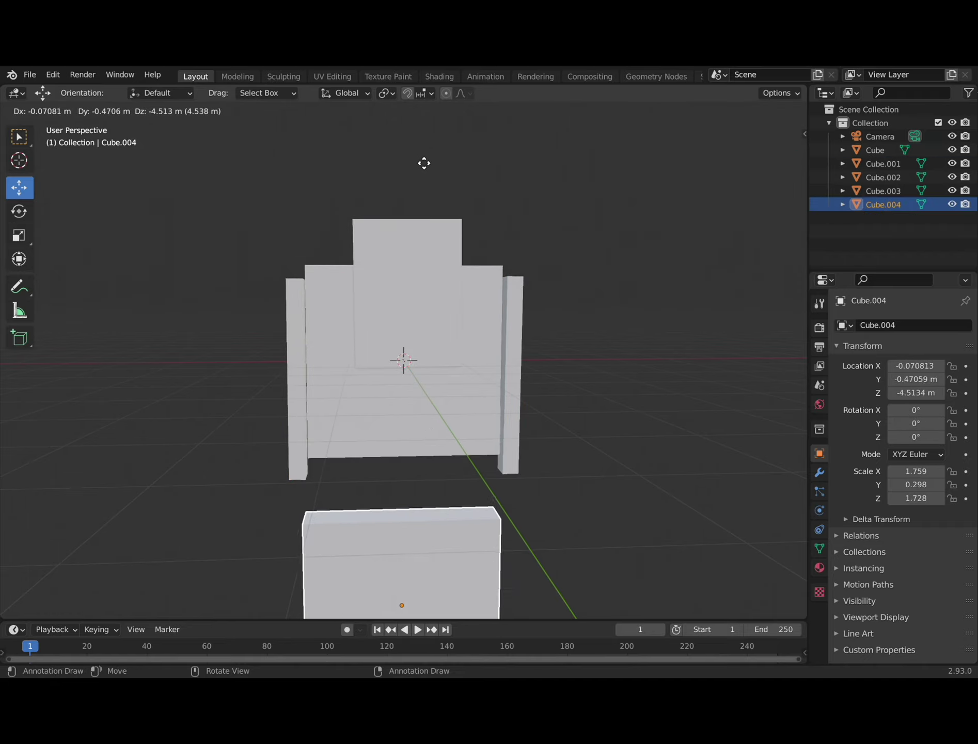
{"action": "left_click", "coordinate": [432, 107]}
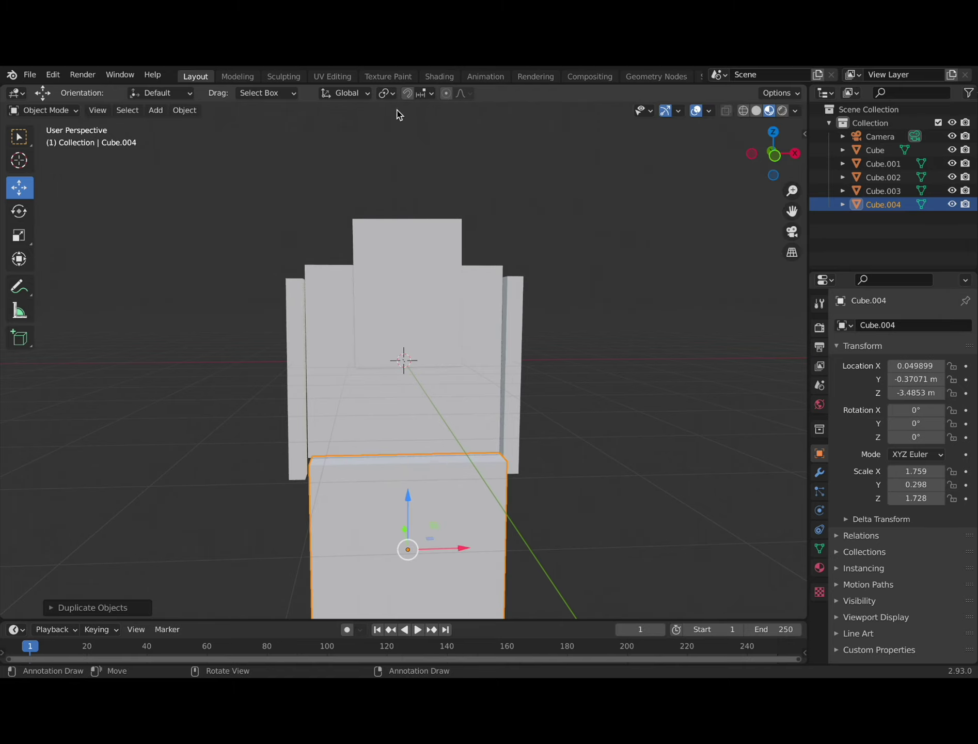
Narrow the lower slab copy into a leg by scaling it along X to a Scale X of about -0.175.
{"action": "scroll", "coordinate": [397, 110], "scroll_direction": "down", "scroll_amount": 2}
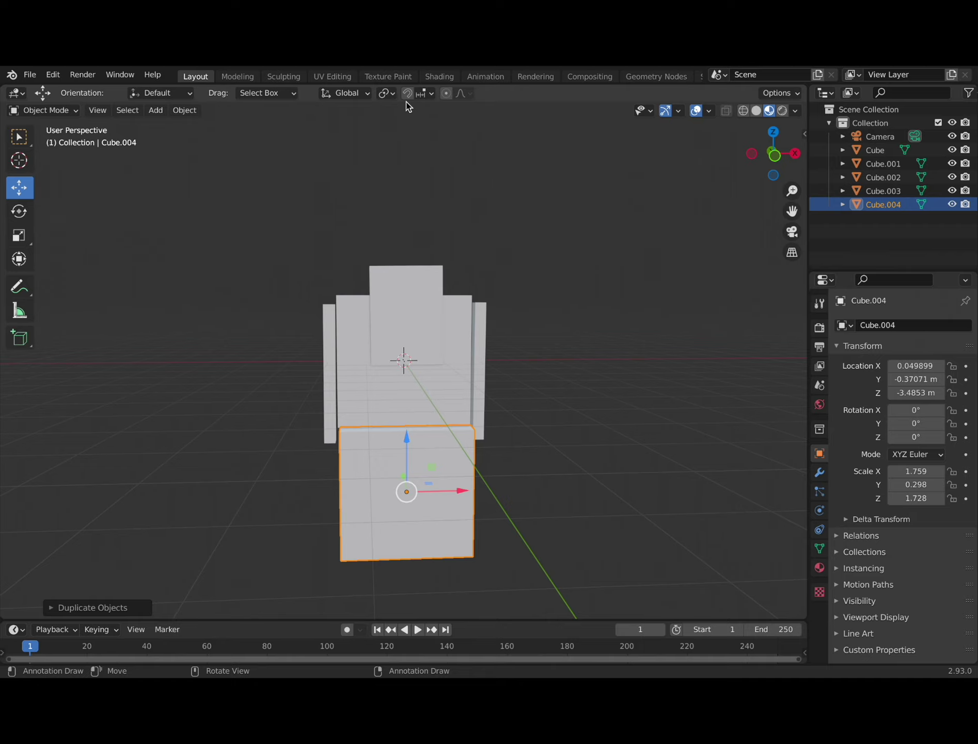
{"action": "key", "text": "s"}
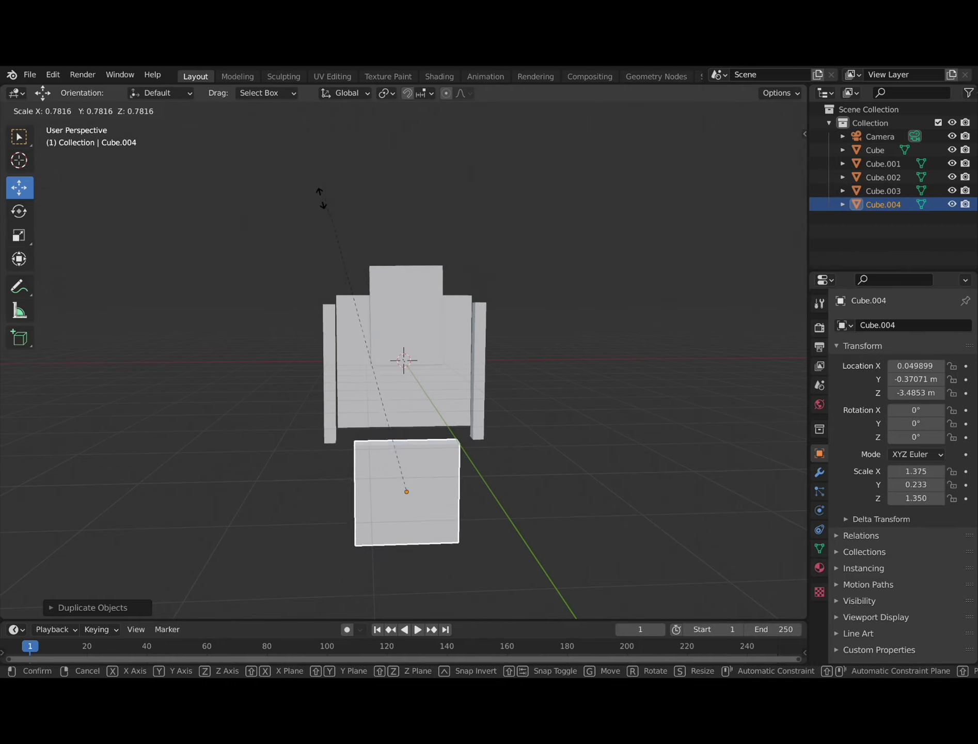
{"action": "key", "text": "z"}
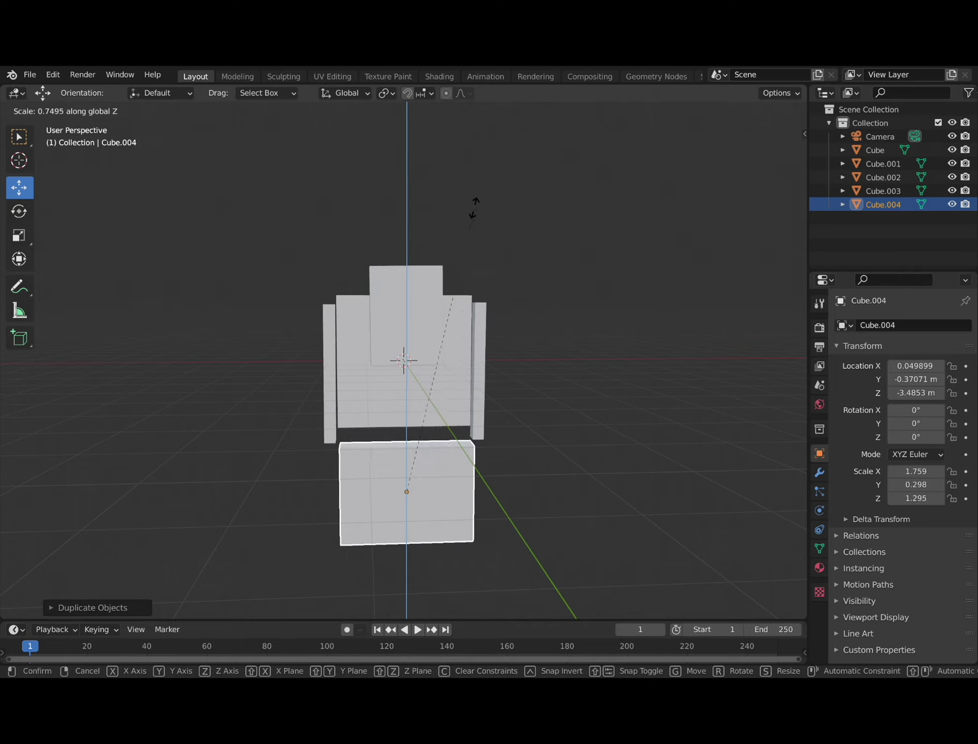
{"action": "key", "text": "y"}
{"action": "key", "text": "y"}
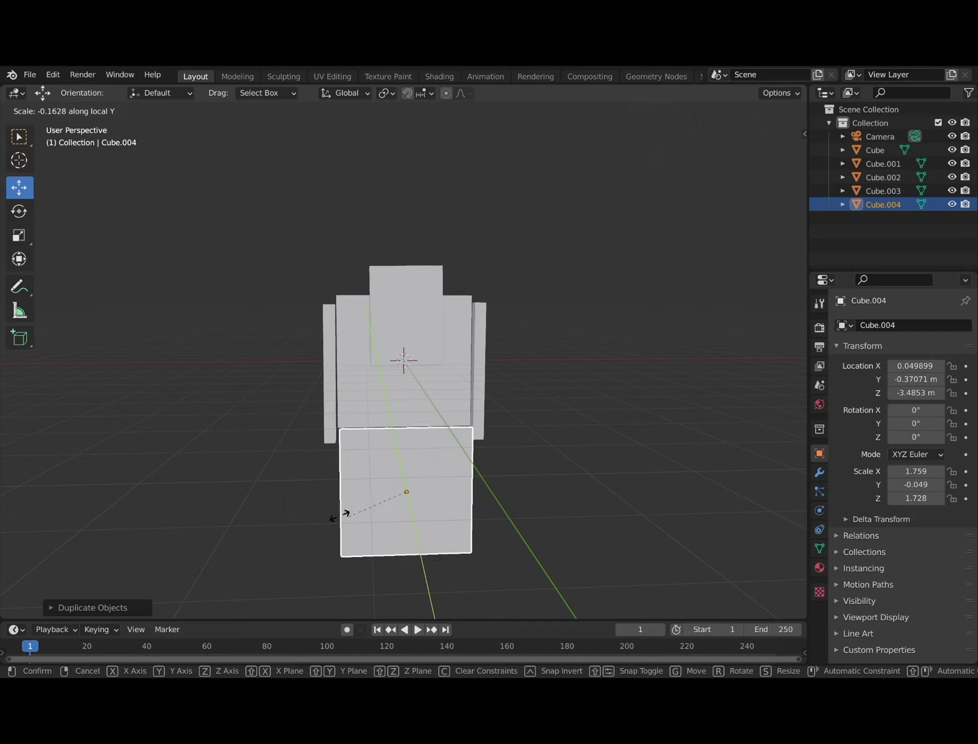
{"action": "key", "text": "x"}
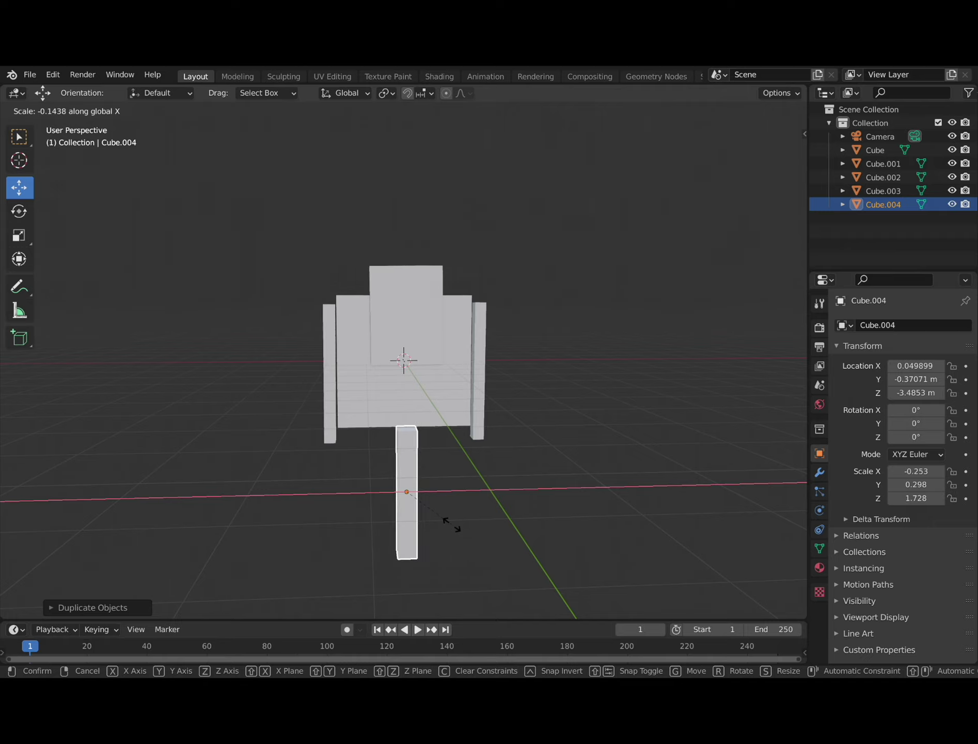
{"action": "left_click", "coordinate": [418, 528]}
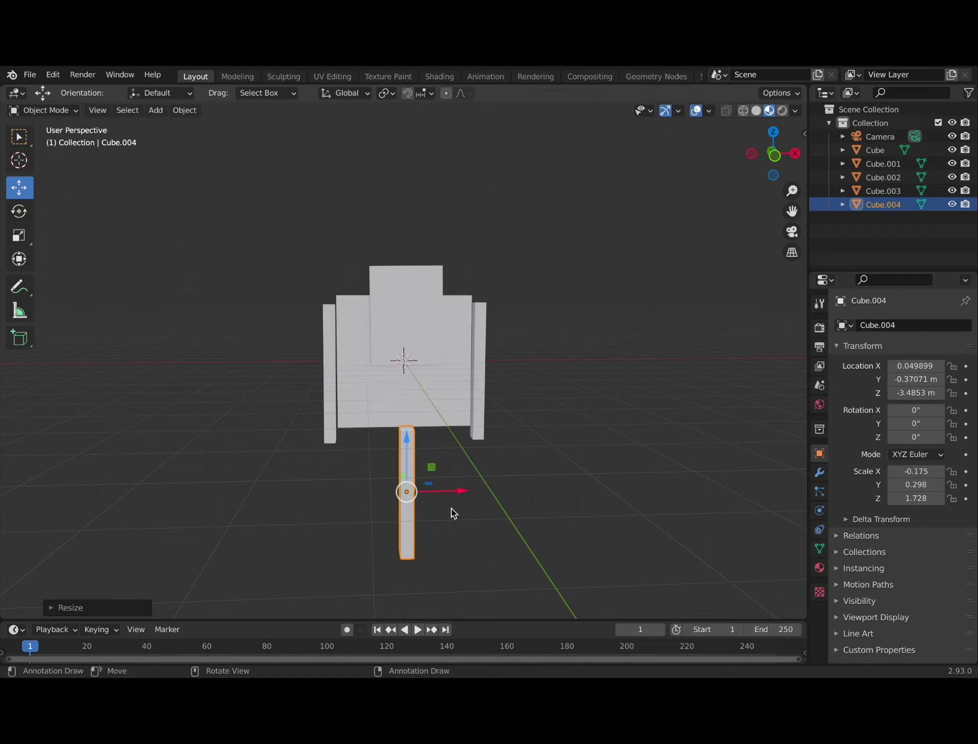
Move the leg to about X -1.08 m and Y -0.01 m, under one side of the large slab.
{"action": "middle_click_drag", "start_coordinate": [451, 508], "coordinate": [612, 511]}
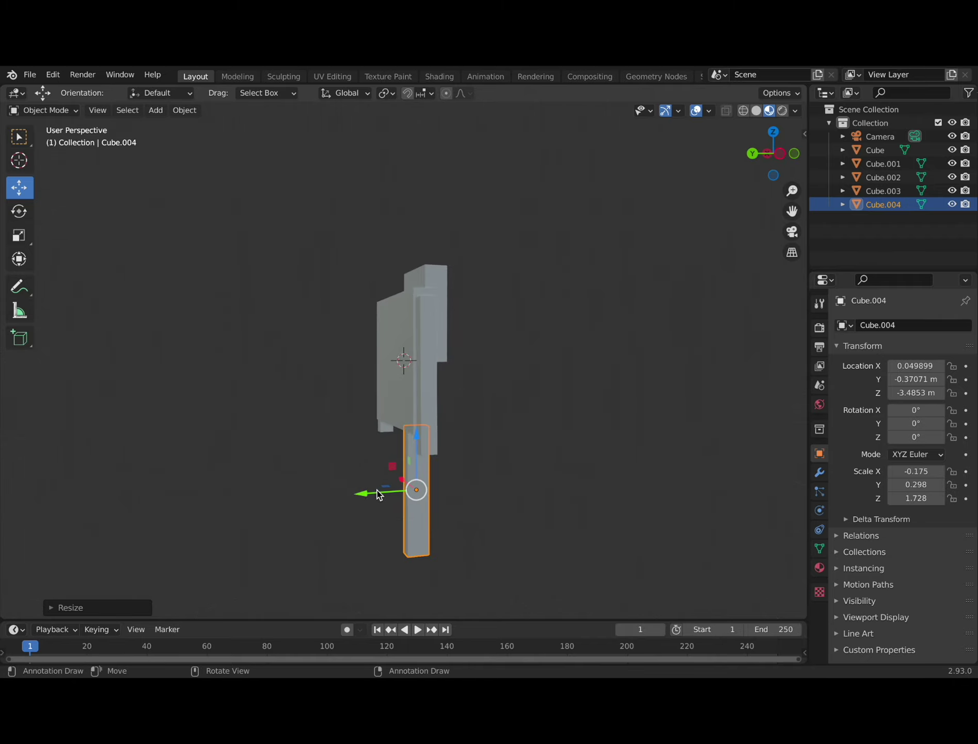
{"action": "mouse_move", "coordinate": [379, 493]}
{"action": "left_mouse_down"}
{"action": "mouse_move", "coordinate": [360, 489]}
{"action": "mouse_move", "coordinate": [377, 490]}
{"action": "left_mouse_up"}
{"action": "middle_click_drag", "start_coordinate": [378, 489], "coordinate": [316, 485]}
{"action": "left_click_drag", "start_coordinate": [462, 492], "coordinate": [417, 492]}
{"action": "middle_click_drag", "start_coordinate": [417, 517], "coordinate": [537, 516]}
{"action": "left_click_drag", "start_coordinate": [378, 493], "coordinate": [400, 492]}
{"action": "middle_click_drag", "start_coordinate": [496, 522], "coordinate": [377, 521]}
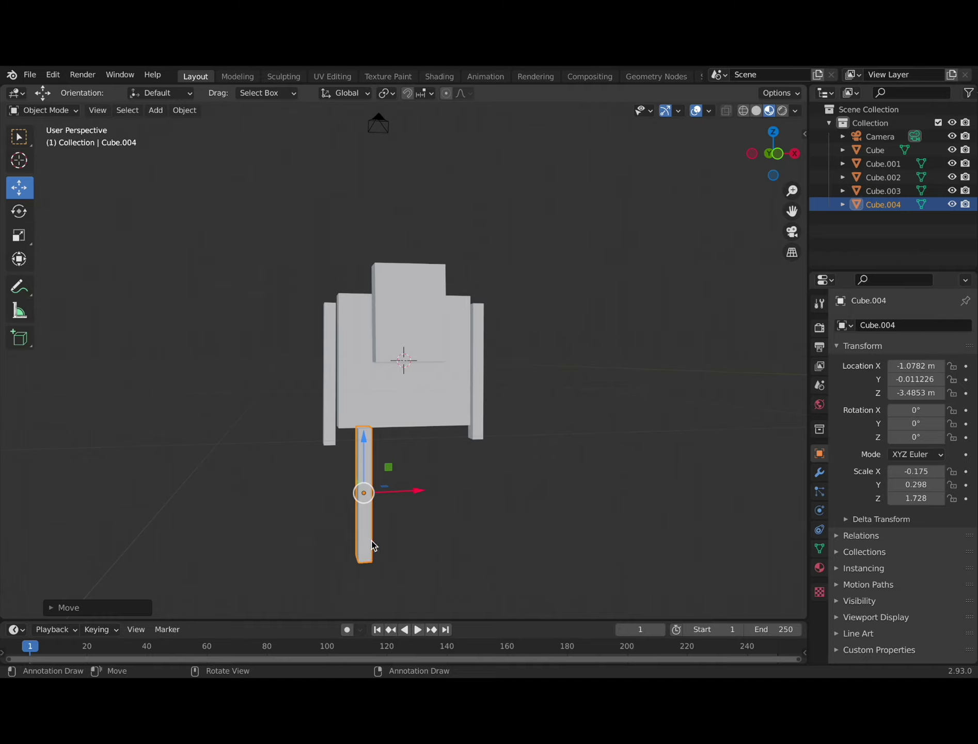
{"action": "left_click", "coordinate": [19, 211]}
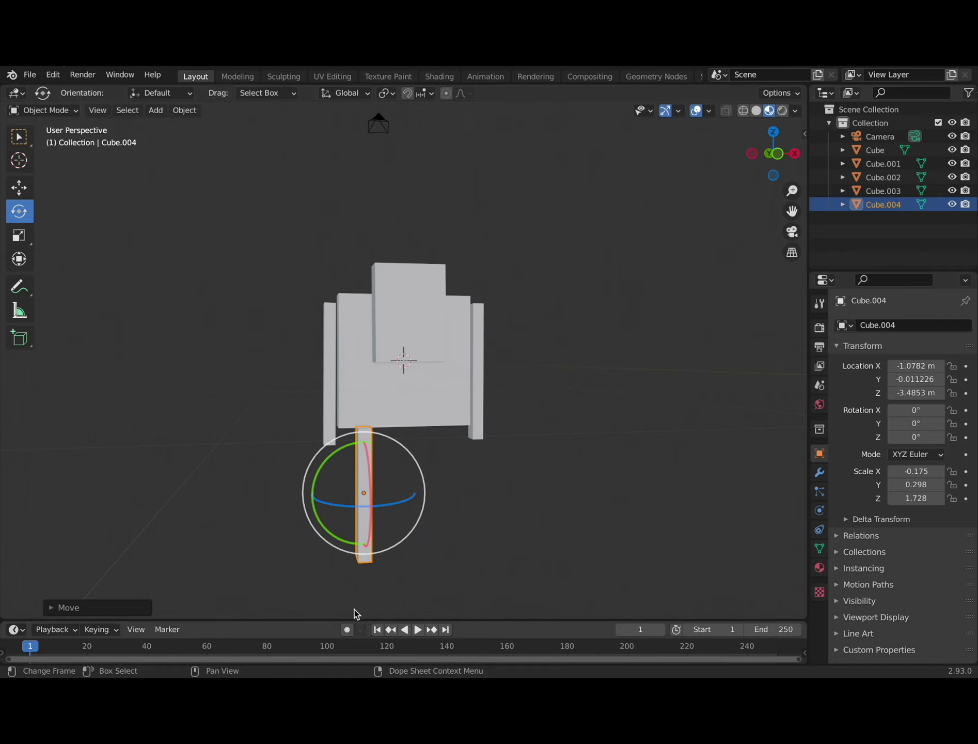
{"action": "left_click", "coordinate": [19, 238]}
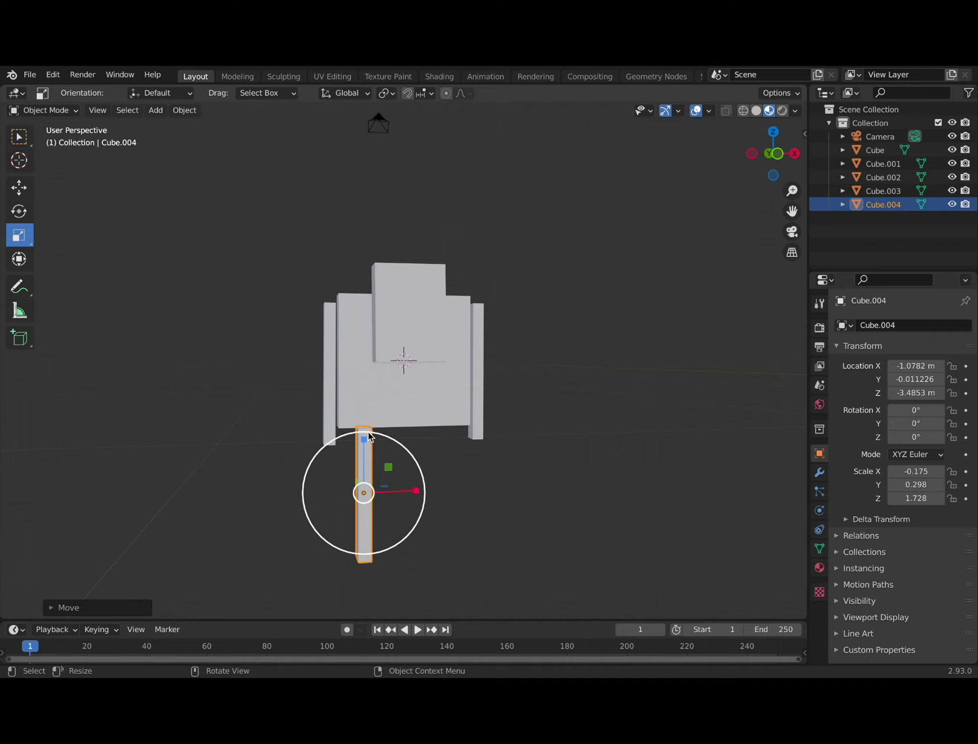
{"action": "right_click", "coordinate": [363, 531]}
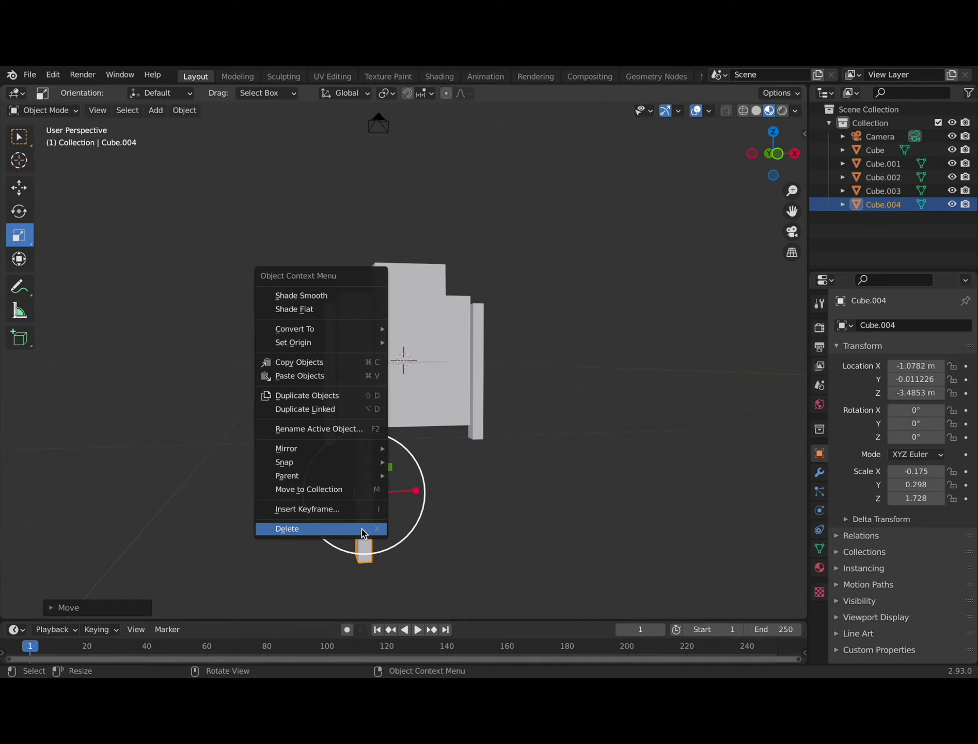
{"action": "left_click", "coordinate": [369, 559]}
{"action": "left_click", "coordinate": [369, 562]}
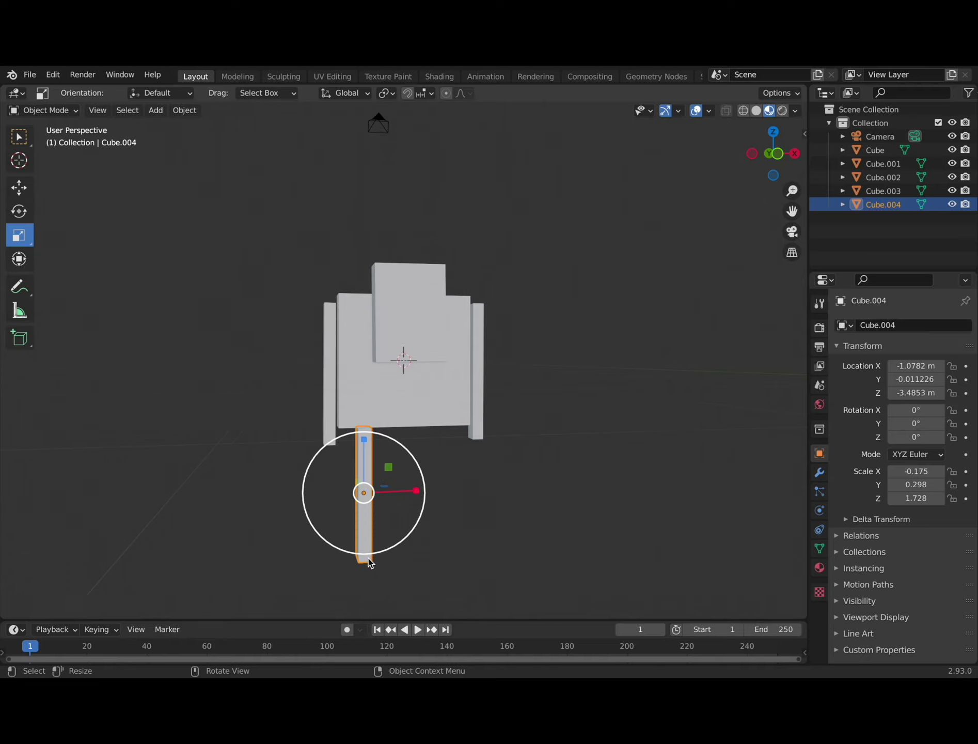
Enter Edit Mode on the leg.
{"action": "left_click", "coordinate": [69, 110]}
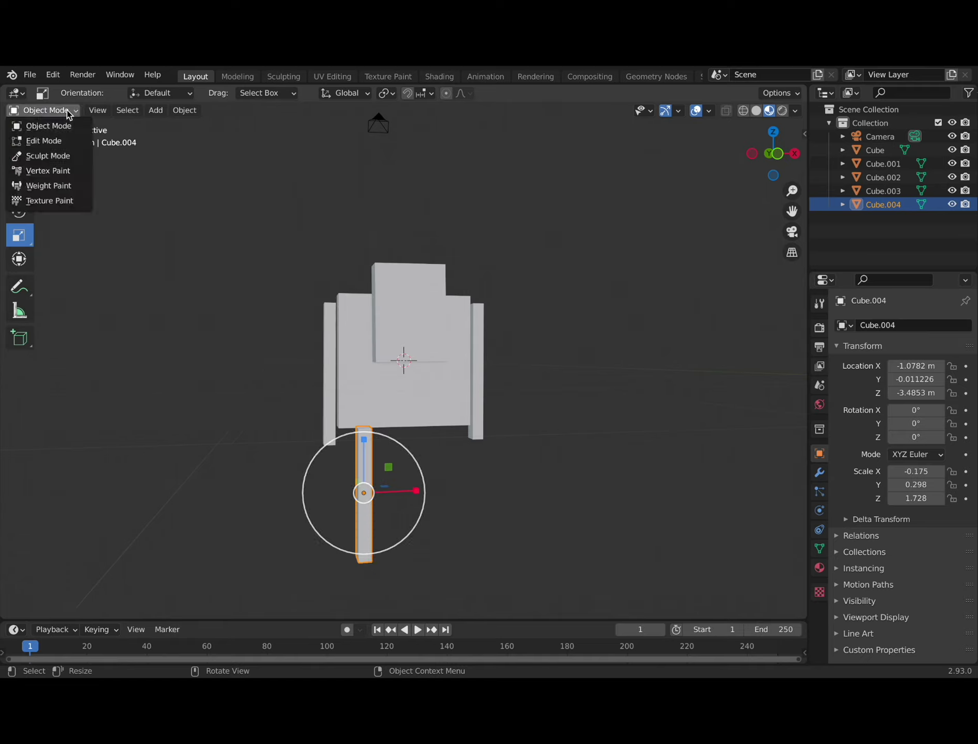
{"action": "left_click", "coordinate": [49, 141]}
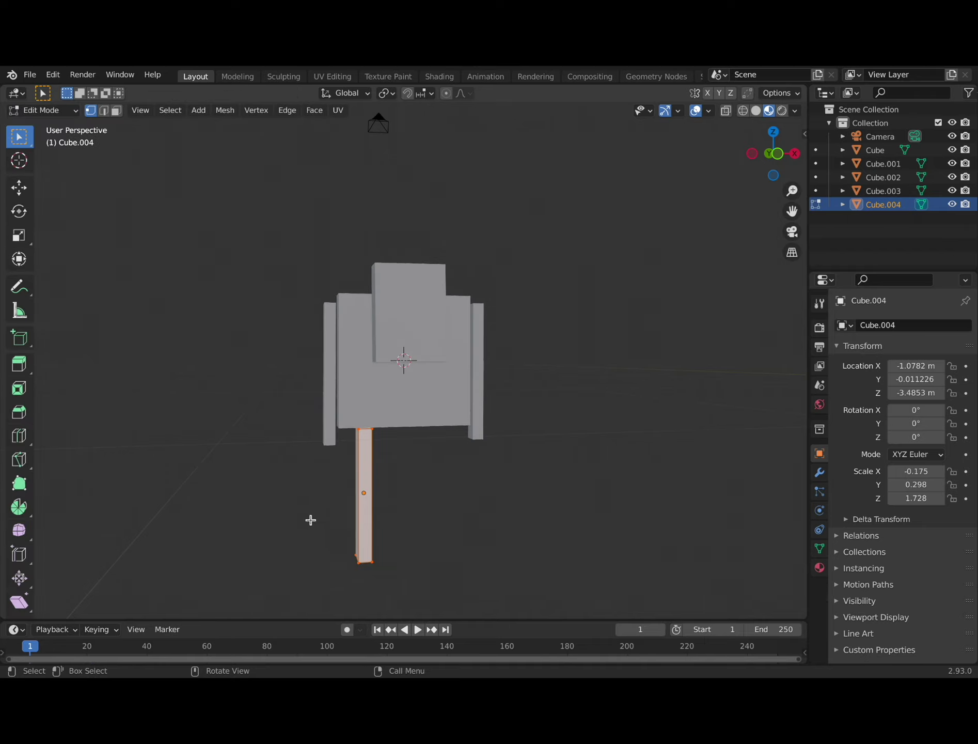
Try to shorten the leg by raising its box-selected bottom vertices along Z, and undo the move.
{"action": "left_click_drag", "start_coordinate": [331, 533], "coordinate": [418, 588]}
{"action": "left_click", "coordinate": [29, 197]}
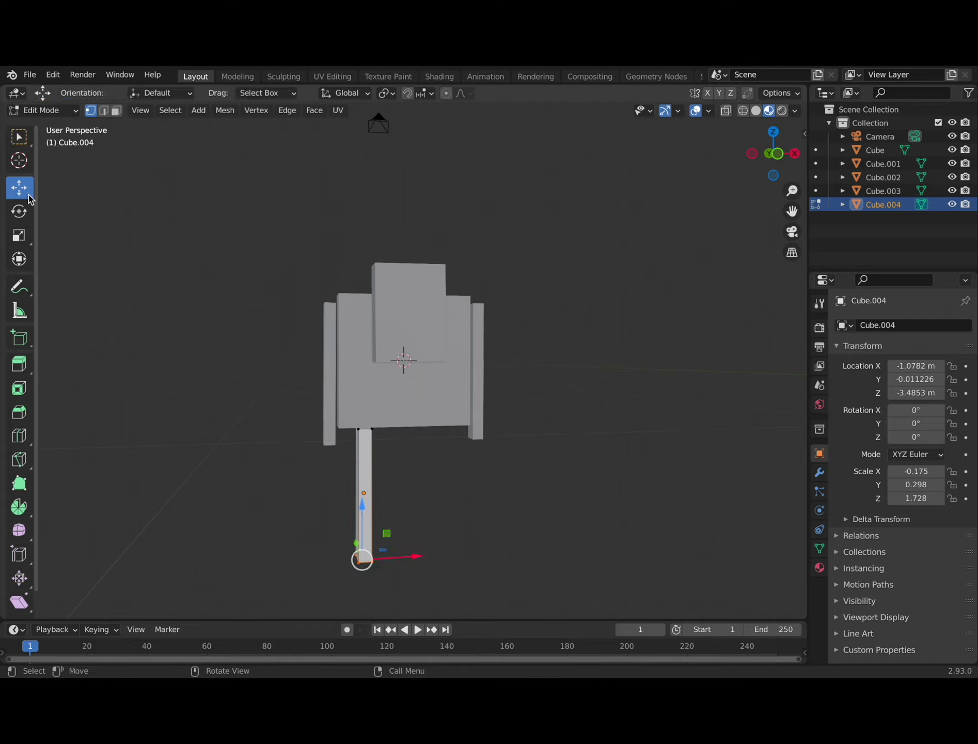
{"action": "left_click_drag", "start_coordinate": [363, 506], "coordinate": [363, 435]}
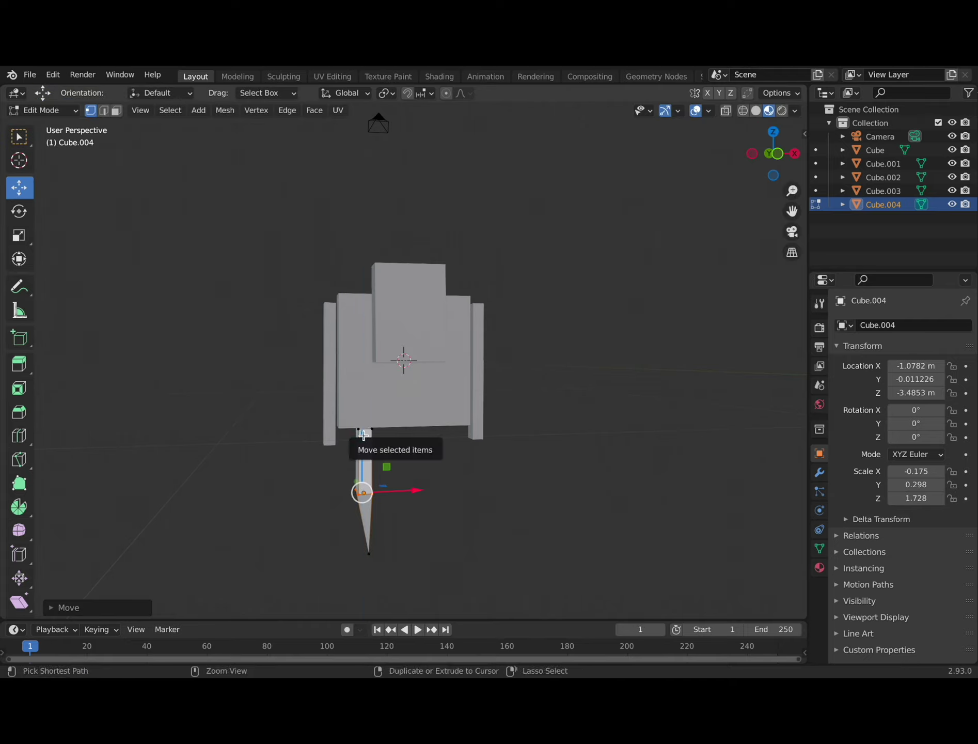
{"action": "key", "text": "ctrl+z"}
Shorten the leg by box-selecting all of its bottom vertices and raising them along Z.
{"action": "key", "text": "b"}
{"action": "left_click_drag", "start_coordinate": [379, 553], "coordinate": [421, 591]}
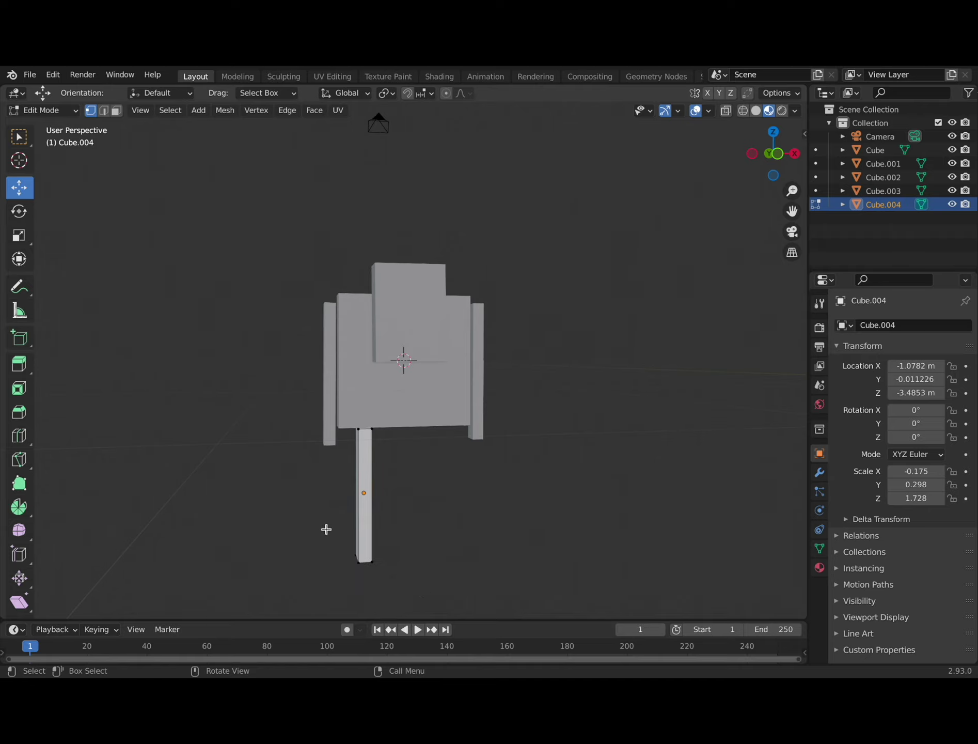
{"action": "left_click_drag", "start_coordinate": [326, 529], "coordinate": [417, 585]}
{"action": "left_click", "coordinate": [423, 587]}
{"action": "middle_click_drag", "start_coordinate": [437, 586], "coordinate": [326, 513]}
{"action": "left_click_drag", "start_coordinate": [328, 511], "coordinate": [421, 568]}
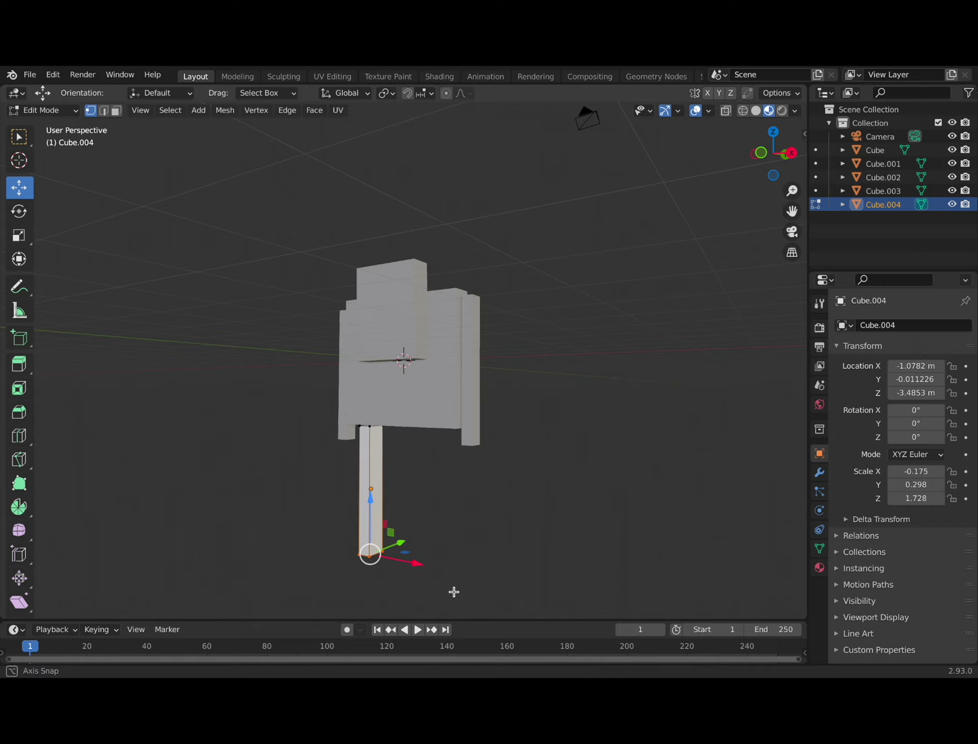
{"action": "middle_click_drag", "start_coordinate": [454, 592], "coordinate": [604, 591]}
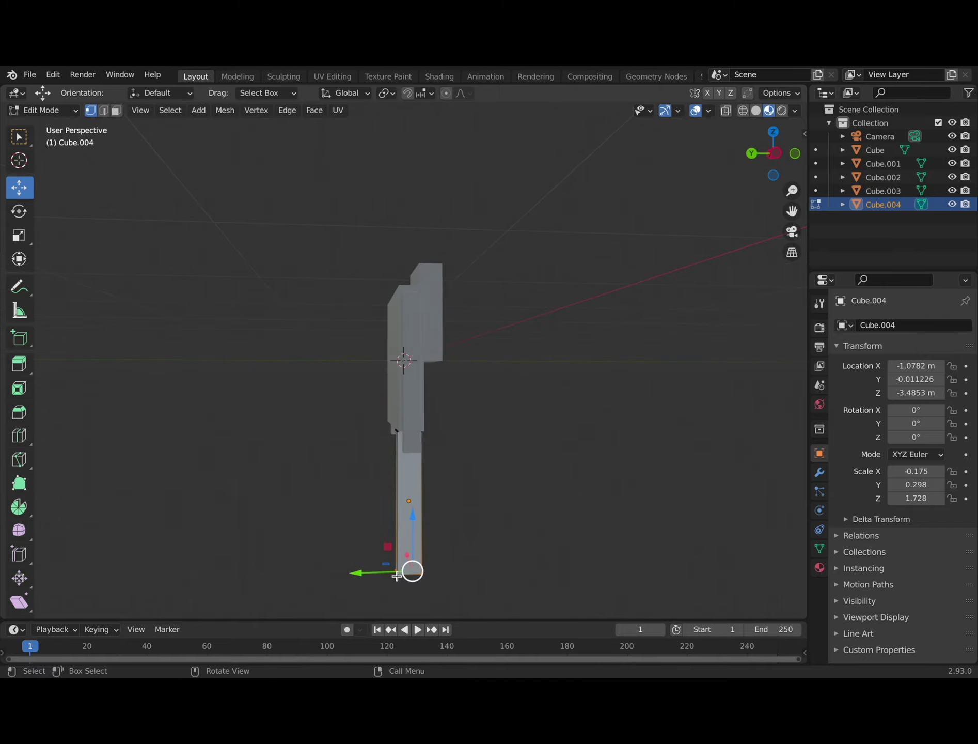
{"action": "left_click_drag", "start_coordinate": [395, 574], "coordinate": [356, 580]}
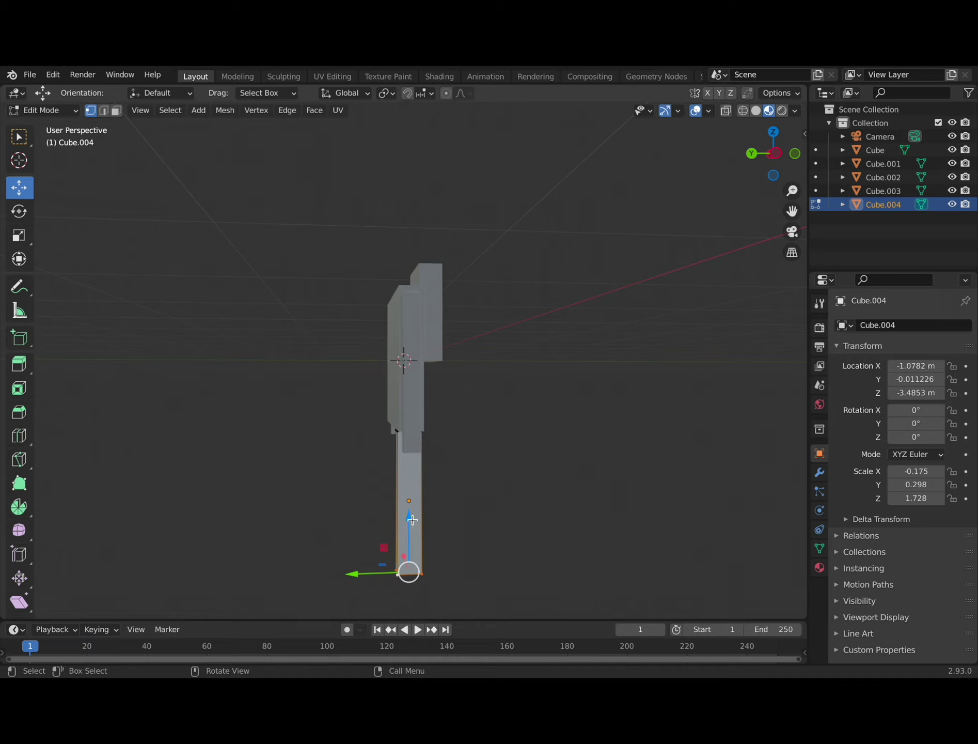
{"action": "left_click_drag", "start_coordinate": [413, 519], "coordinate": [414, 472]}
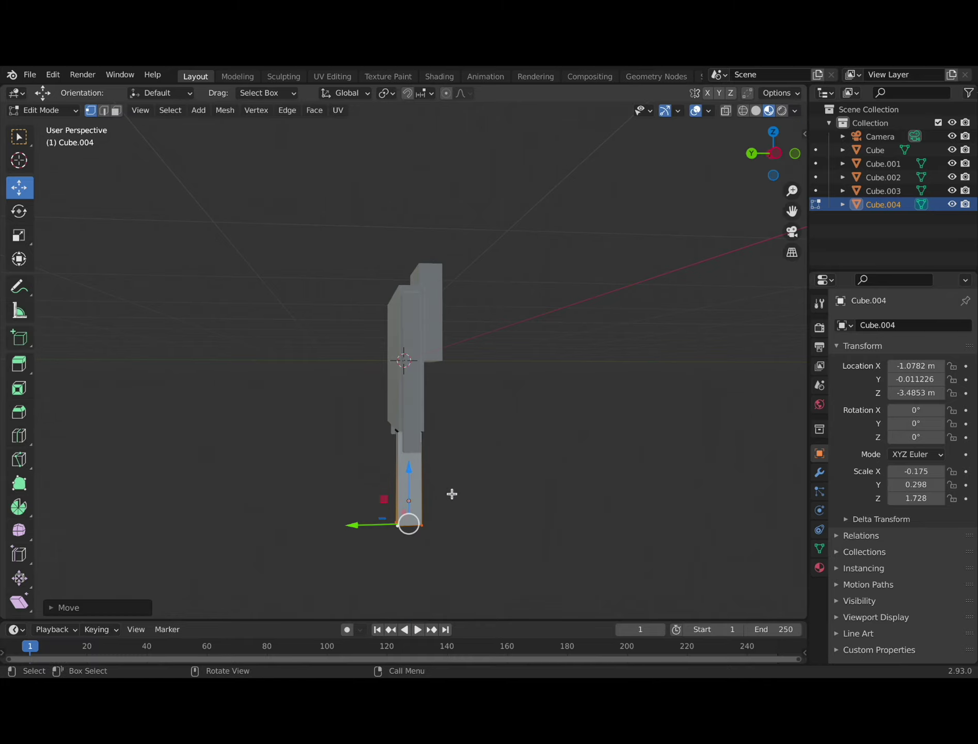
{"action": "middle_click_drag", "start_coordinate": [452, 494], "coordinate": [361, 494]}
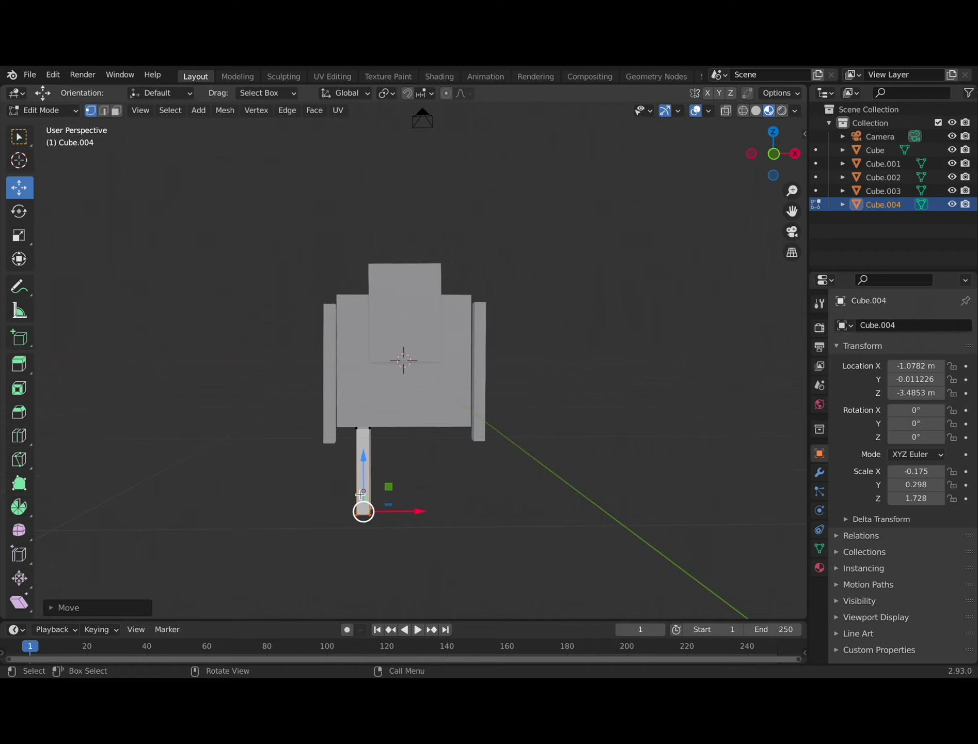
{"action": "left_click_drag", "start_coordinate": [362, 485], "coordinate": [403, 480]}
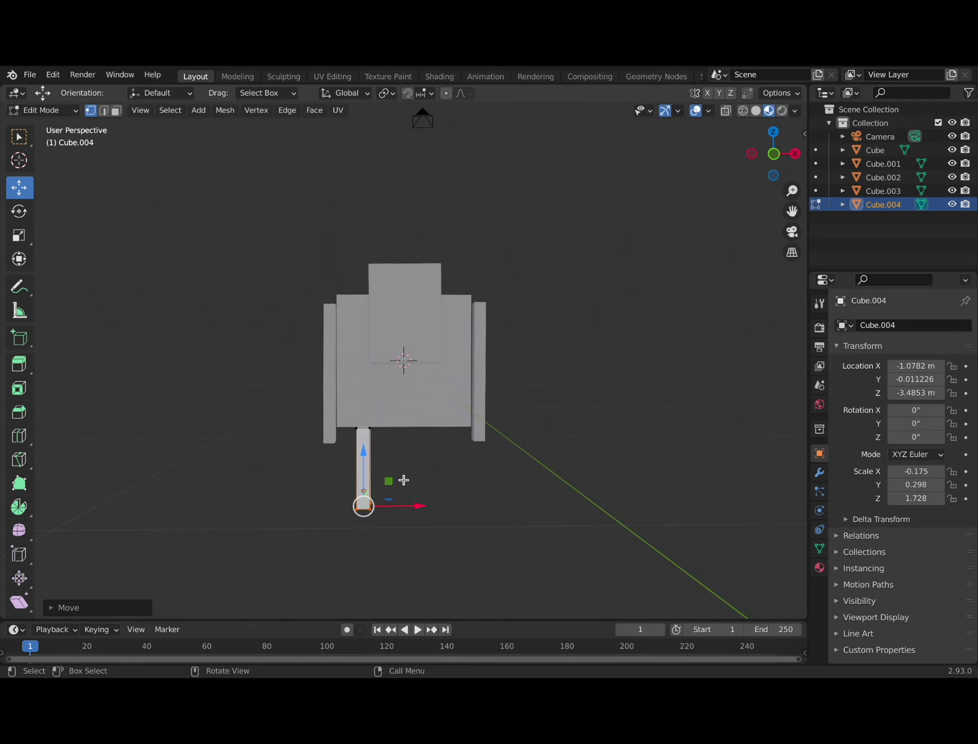
{"action": "left_click", "coordinate": [440, 475]}
Return from Edit Mode to Object Mode and deselect the leg.
{"action": "right_click", "coordinate": [442, 475]}
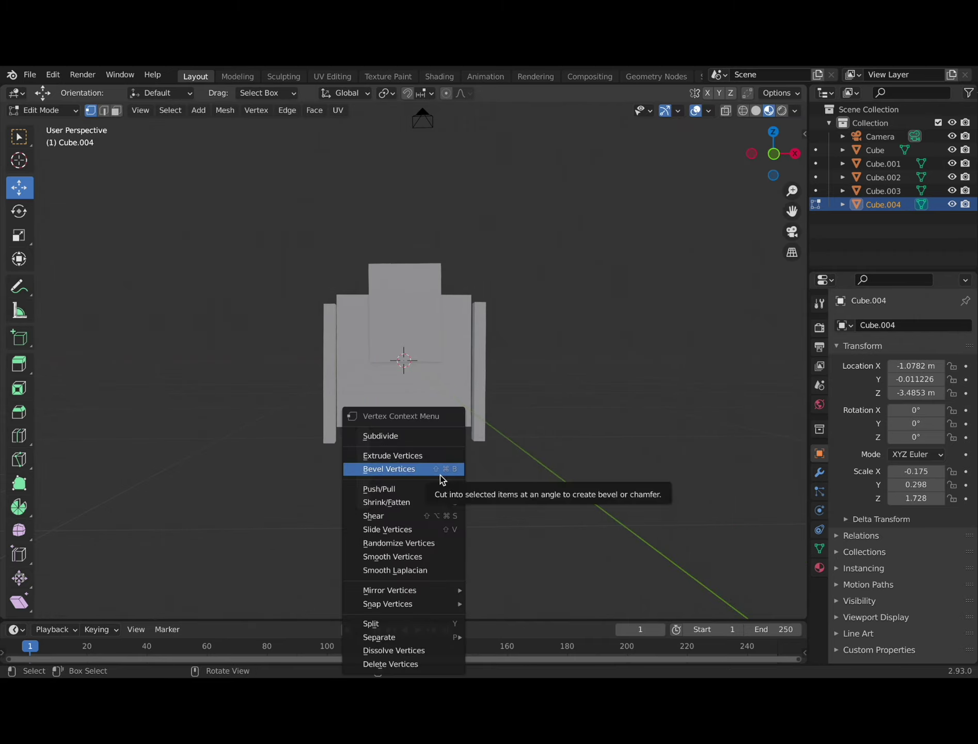
{"action": "left_click", "coordinate": [51, 110]}
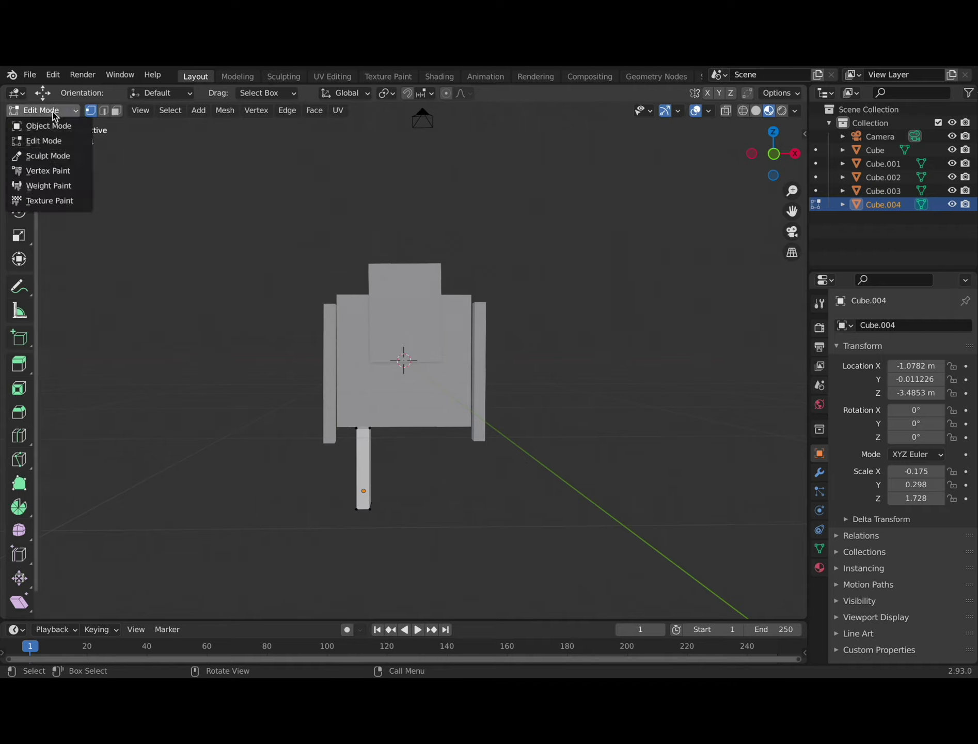
{"action": "left_click", "coordinate": [56, 125]}
{"action": "left_click", "coordinate": [499, 500]}
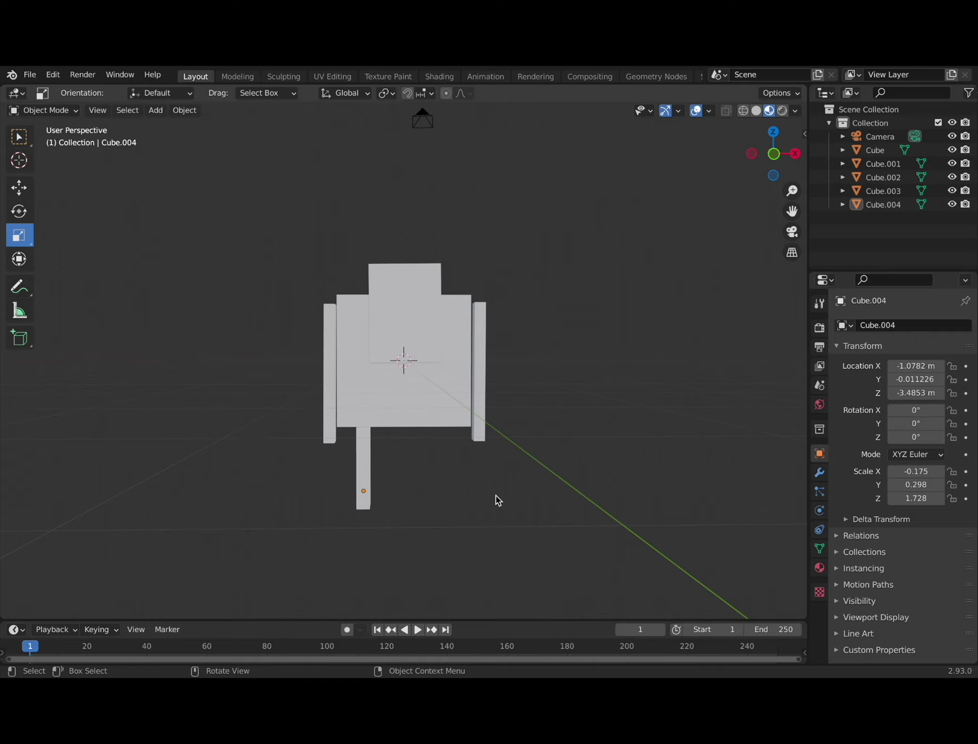
Try to duplicate the leg with its movement locked to the XY plane, and delete the copy.
{"action": "left_click", "coordinate": [366, 468]}
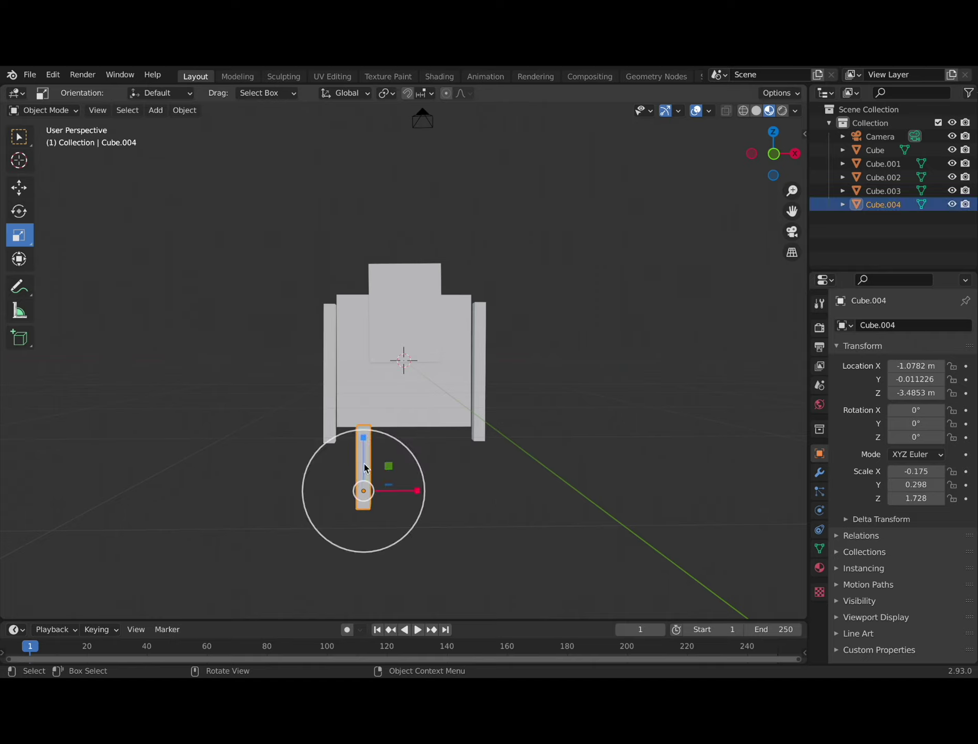
{"action": "key", "text": "shift+d"}
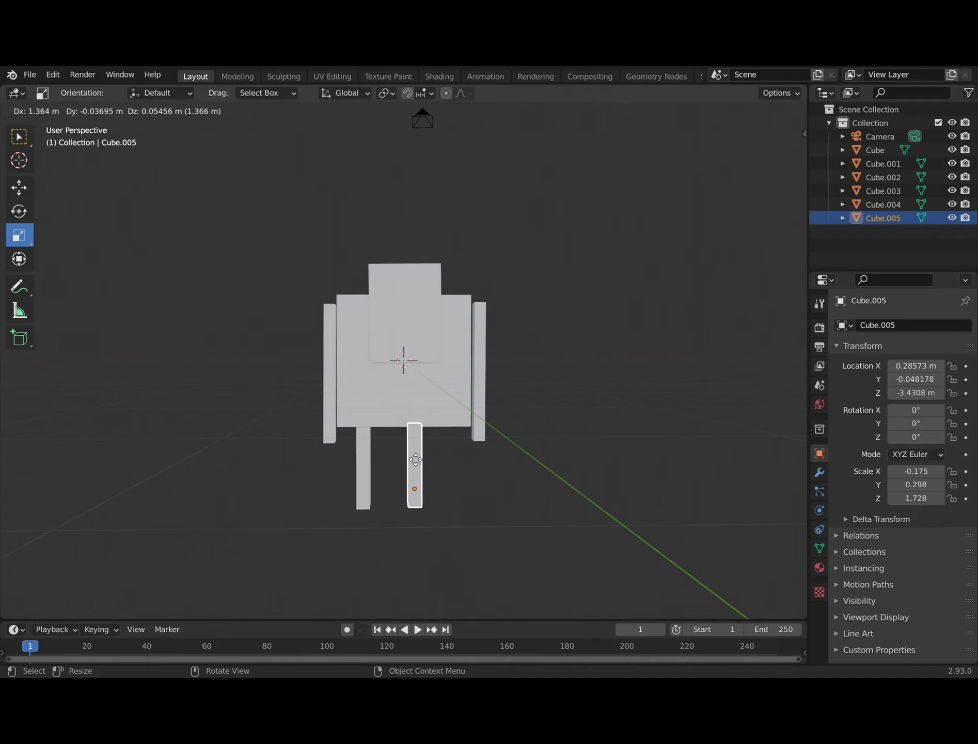
{"action": "key", "text": "shift+z"}
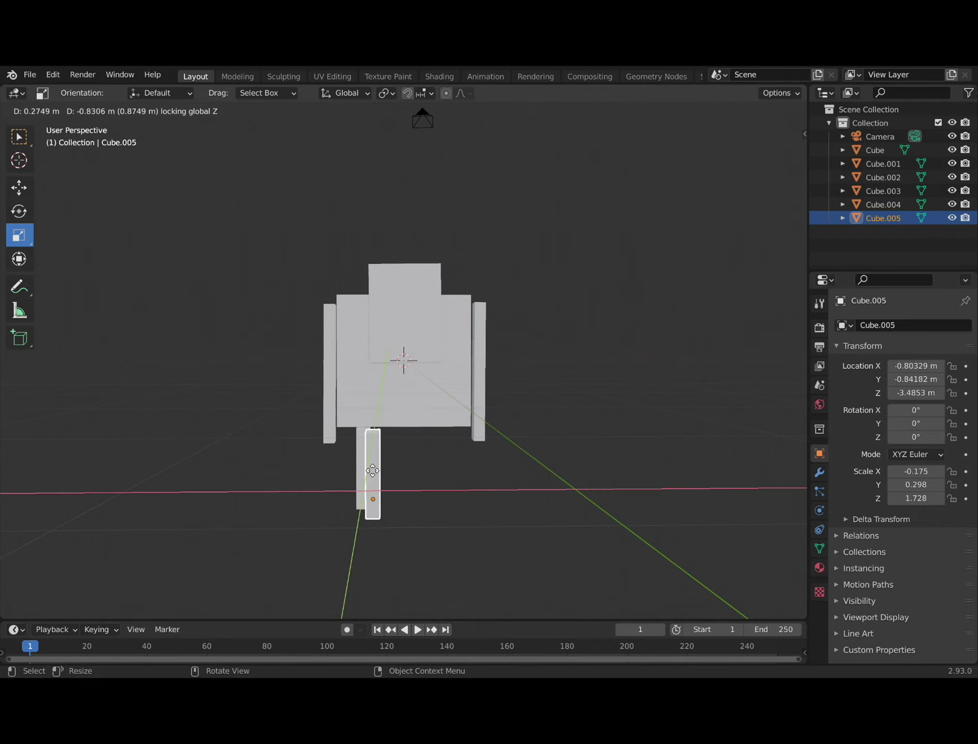
{"action": "left_click", "coordinate": [364, 465]}
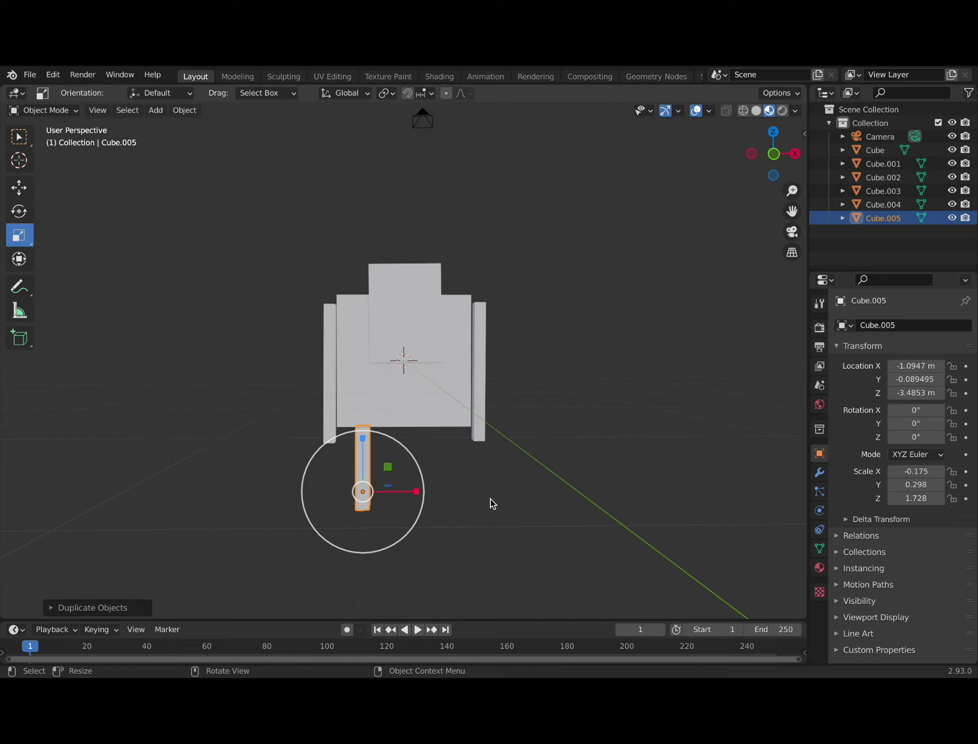
{"action": "key", "text": "x"}
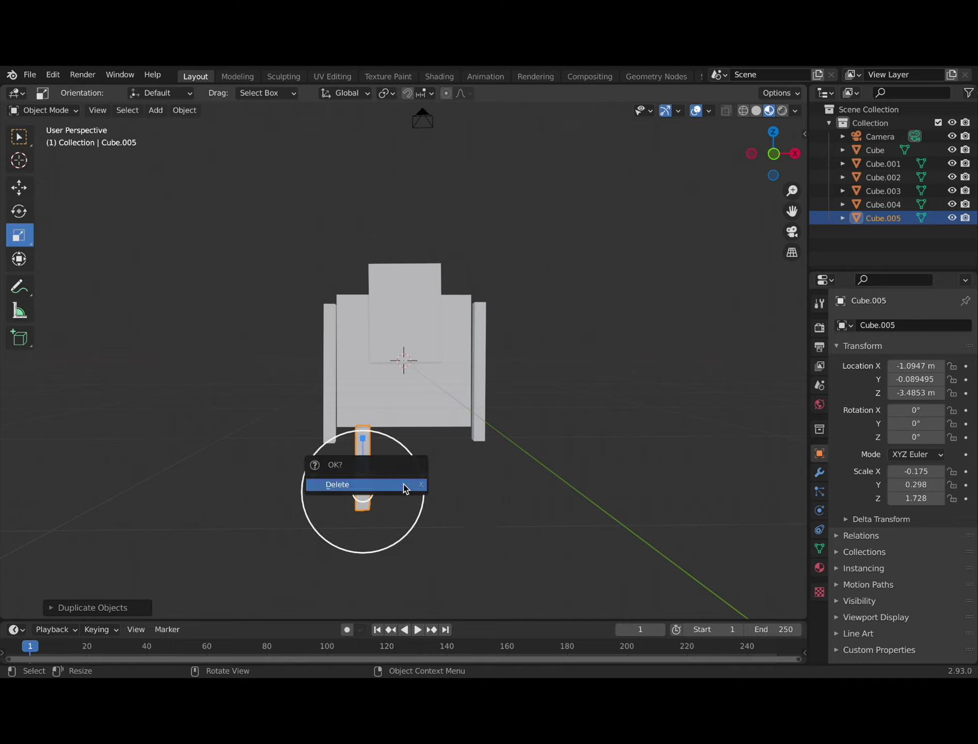
{"action": "left_click", "coordinate": [398, 485]}
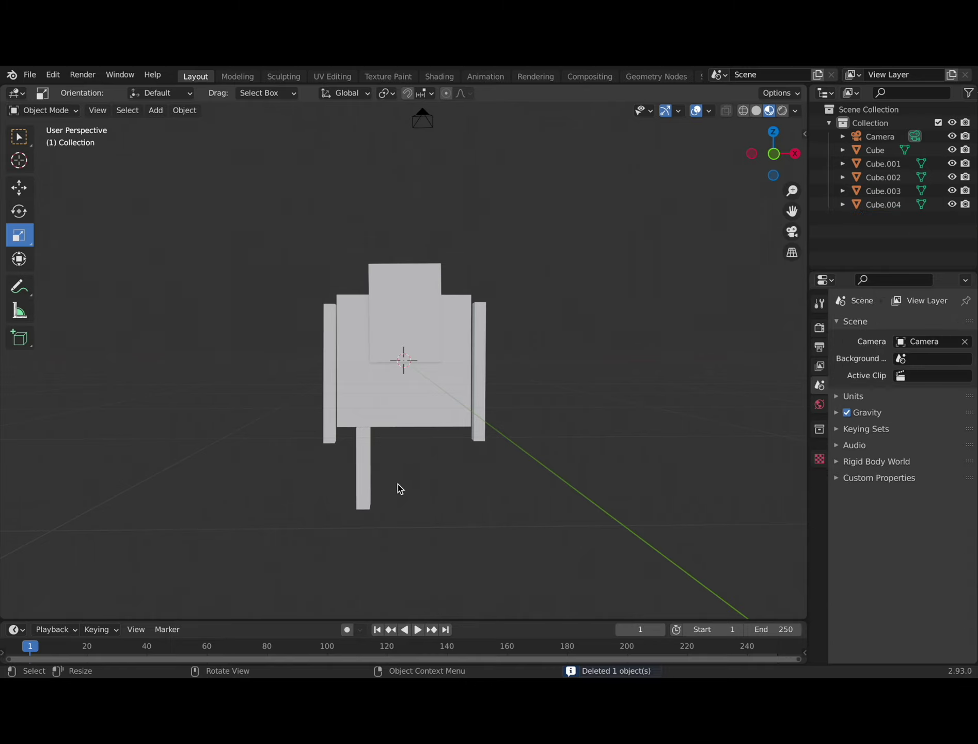
Duplicate the leg and place the copy at about X 1.06 m and Z -3.47 m, under the body's other side.
{"action": "left_click", "coordinate": [367, 477]}
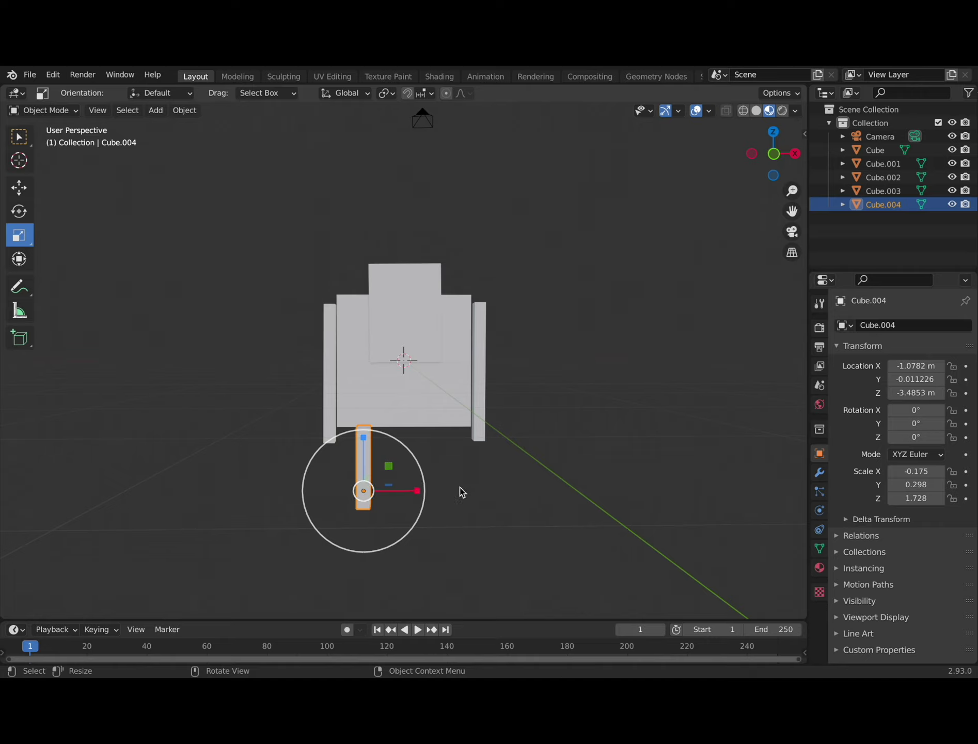
{"action": "scroll", "coordinate": [462, 492], "scroll_direction": "down", "scroll_amount": 2}
{"action": "scroll", "coordinate": [462, 492], "scroll_direction": "up", "scroll_amount": 3}
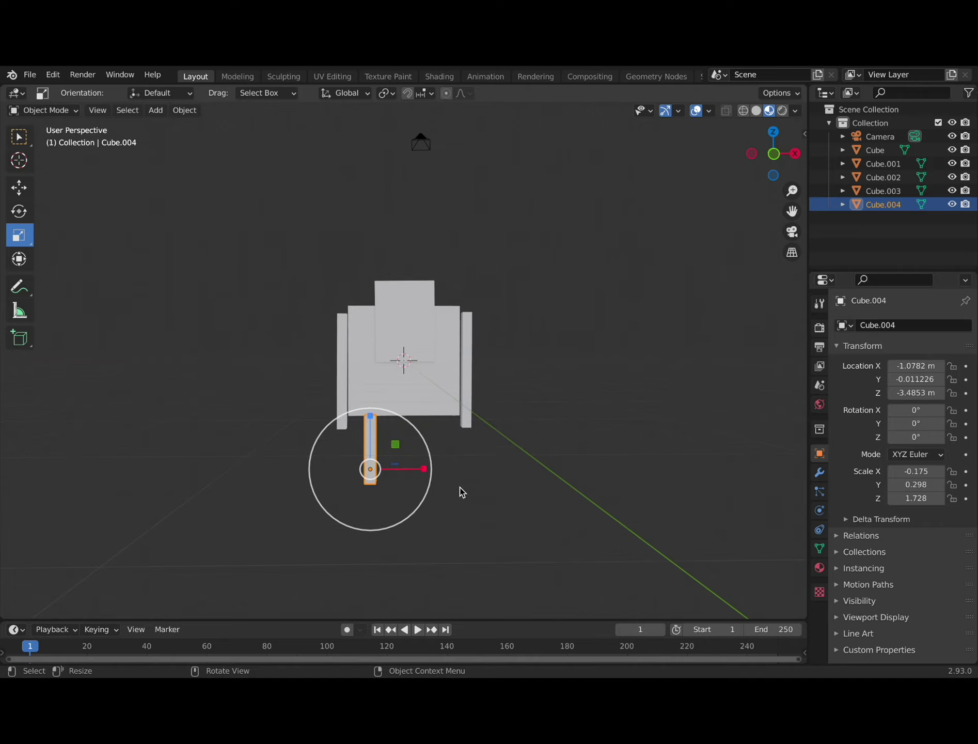
{"action": "key", "text": "shift"}
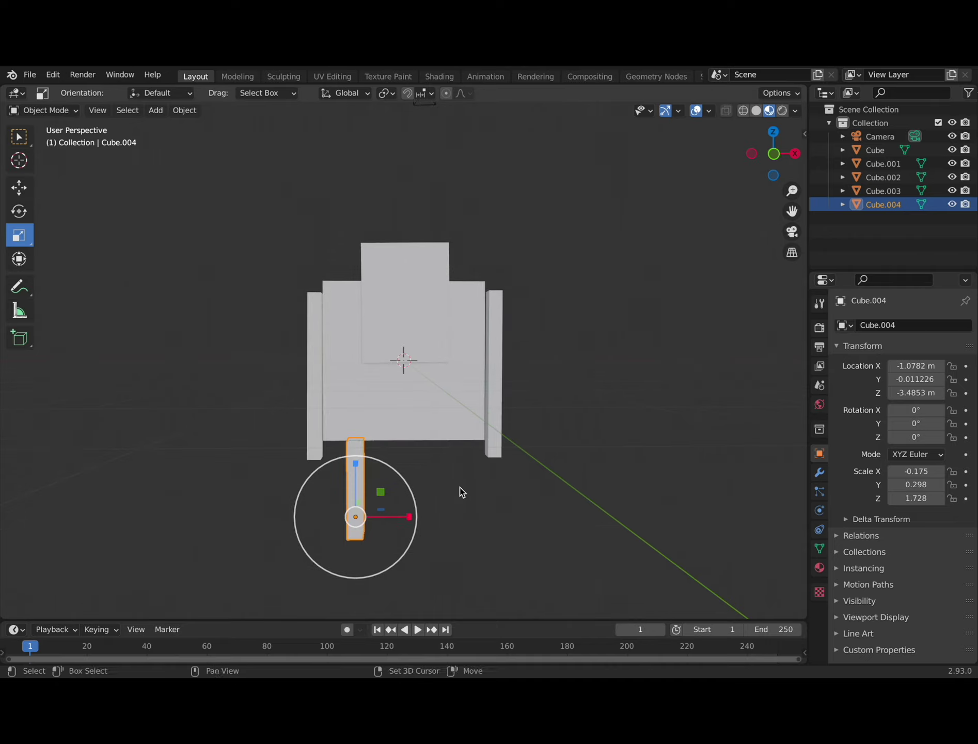
{"action": "key", "text": "shift+d"}
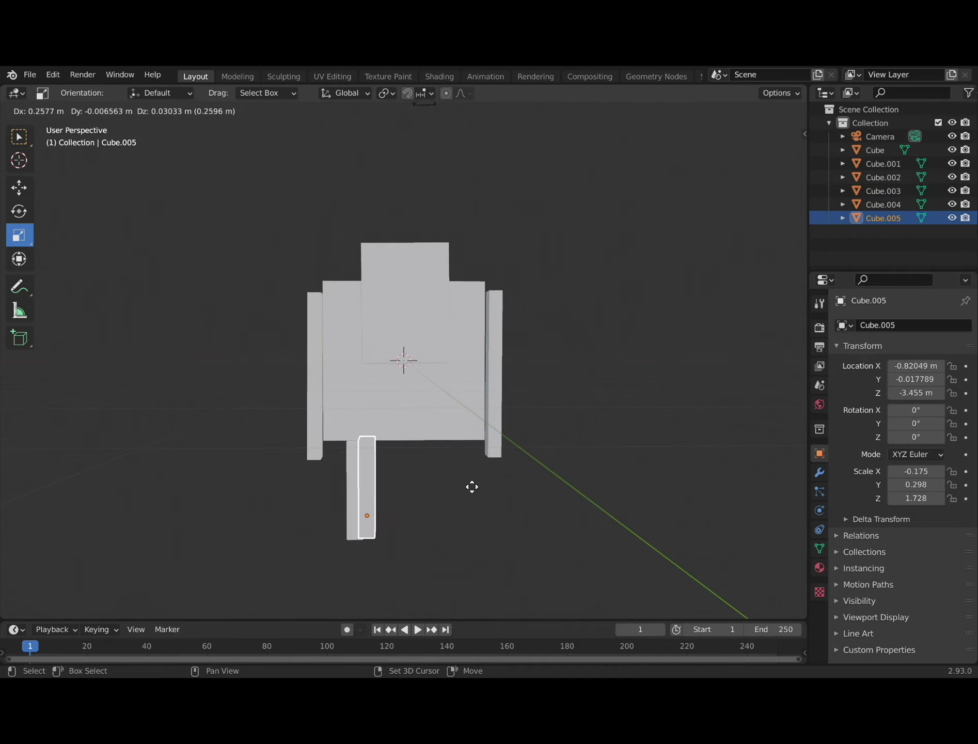
{"action": "left_click", "coordinate": [558, 491]}
{"action": "left_click", "coordinate": [557, 491]}
Move the second leg along Y to about -0.02 m to line it up with the first leg.
{"action": "middle_click_drag", "start_coordinate": [557, 491], "coordinate": [407, 477]}
{"action": "left_click", "coordinate": [407, 478]}
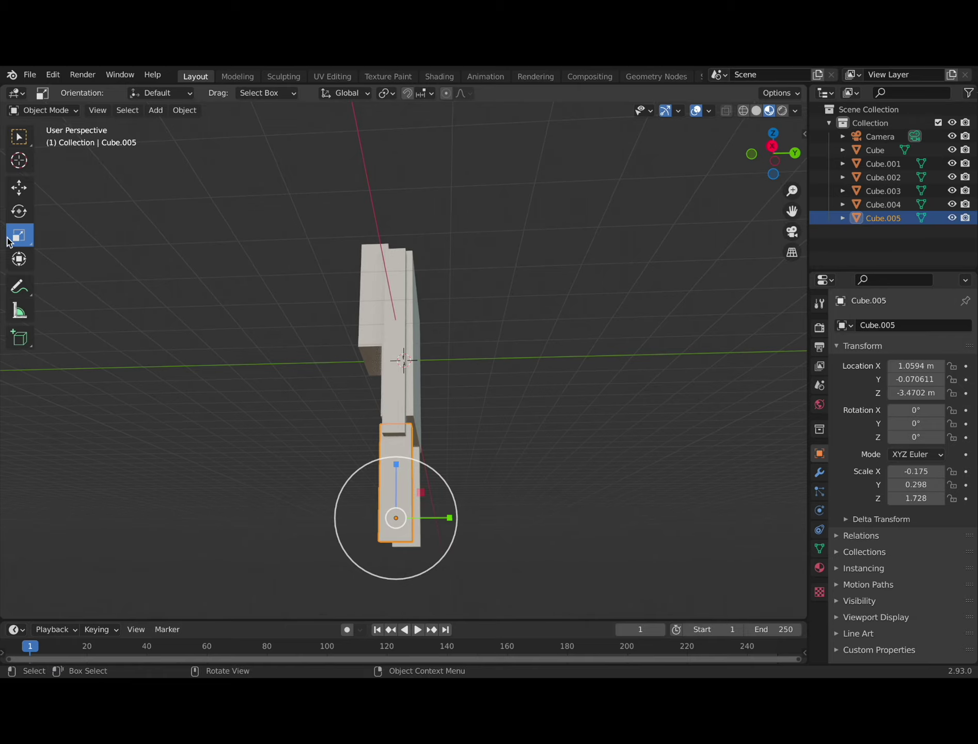
{"action": "left_click", "coordinate": [19, 189]}
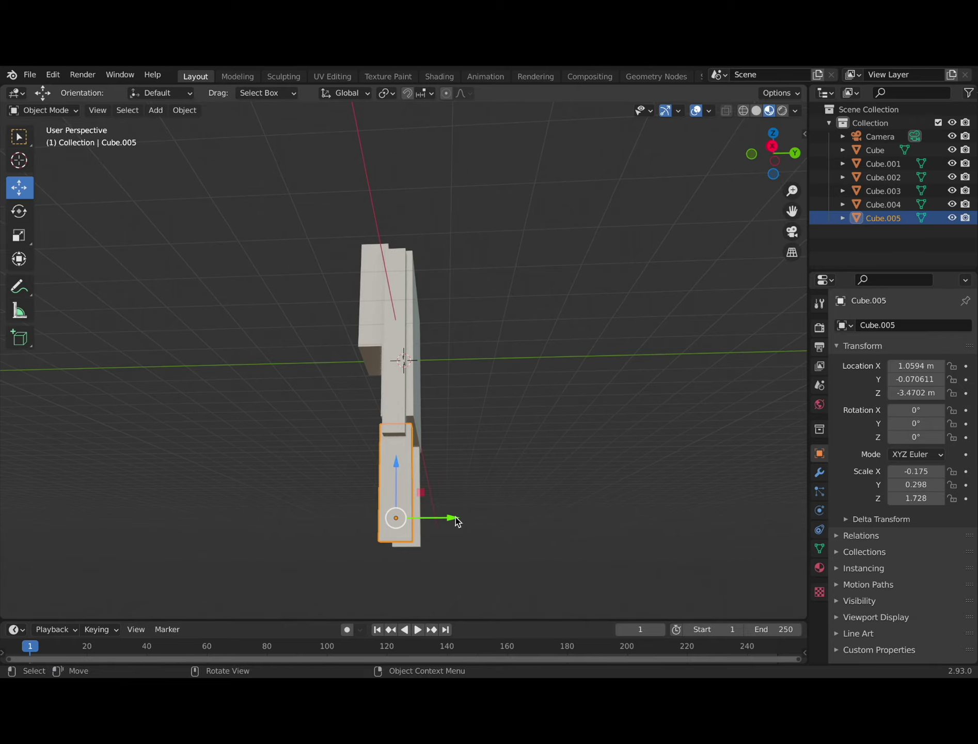
{"action": "left_click_drag", "start_coordinate": [455, 518], "coordinate": [462, 517]}
{"action": "left_click", "coordinate": [507, 563]}
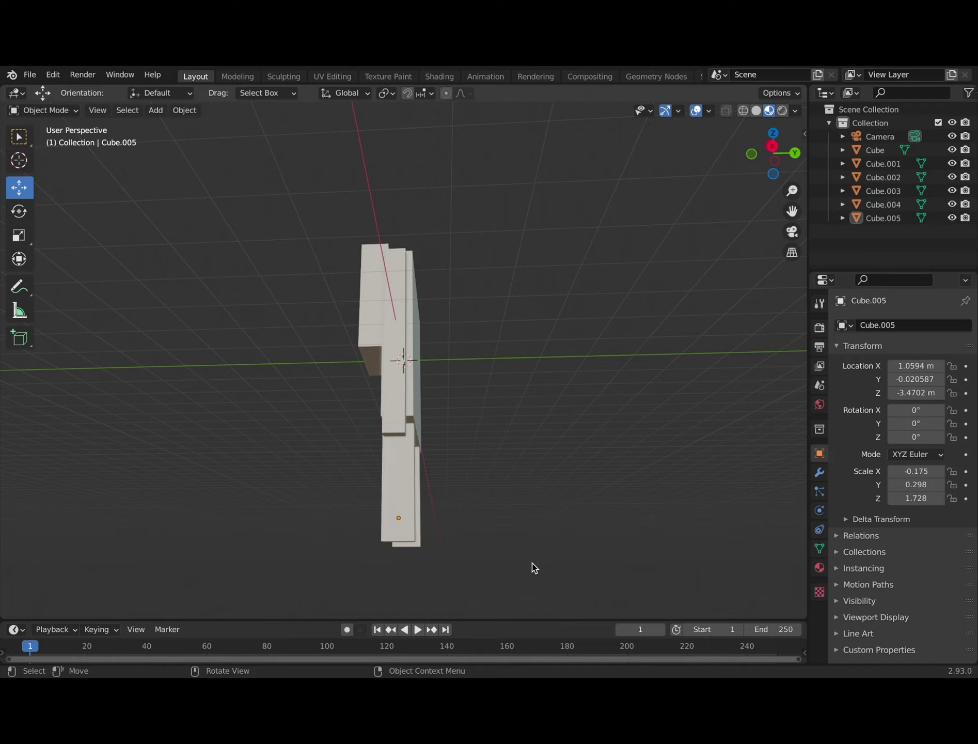
Duplicate the first leg in place without moving the copy.
{"action": "middle_click_drag", "start_coordinate": [532, 568], "coordinate": [390, 539]}
{"action": "left_click", "coordinate": [353, 534]}
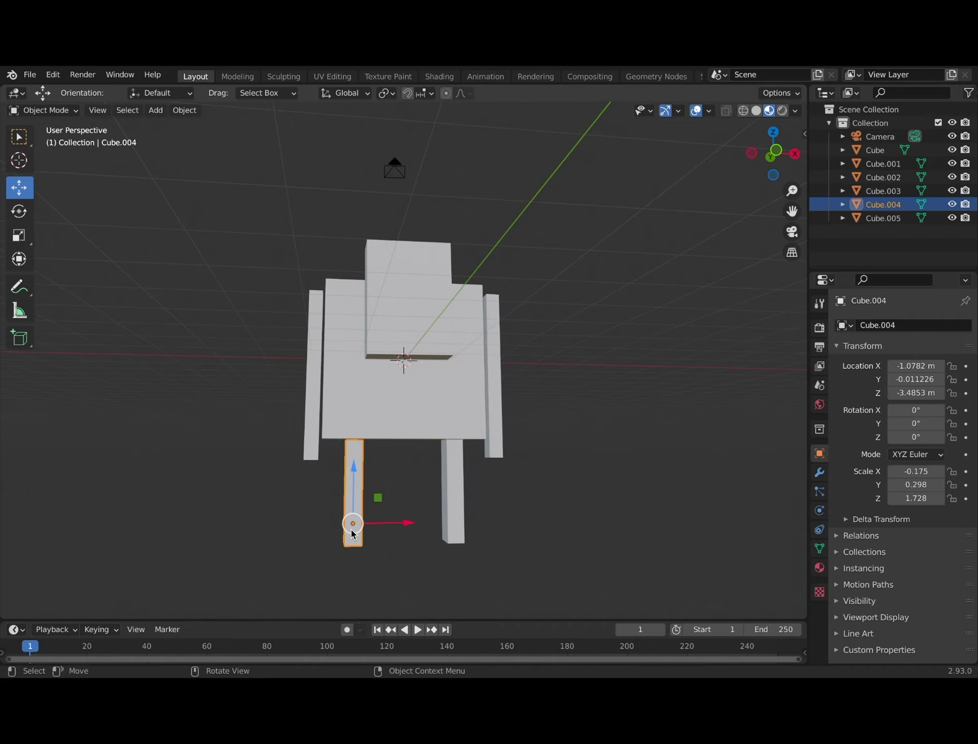
{"action": "key", "text": "shift+d"}
{"action": "right_click", "coordinate": [353, 533]}
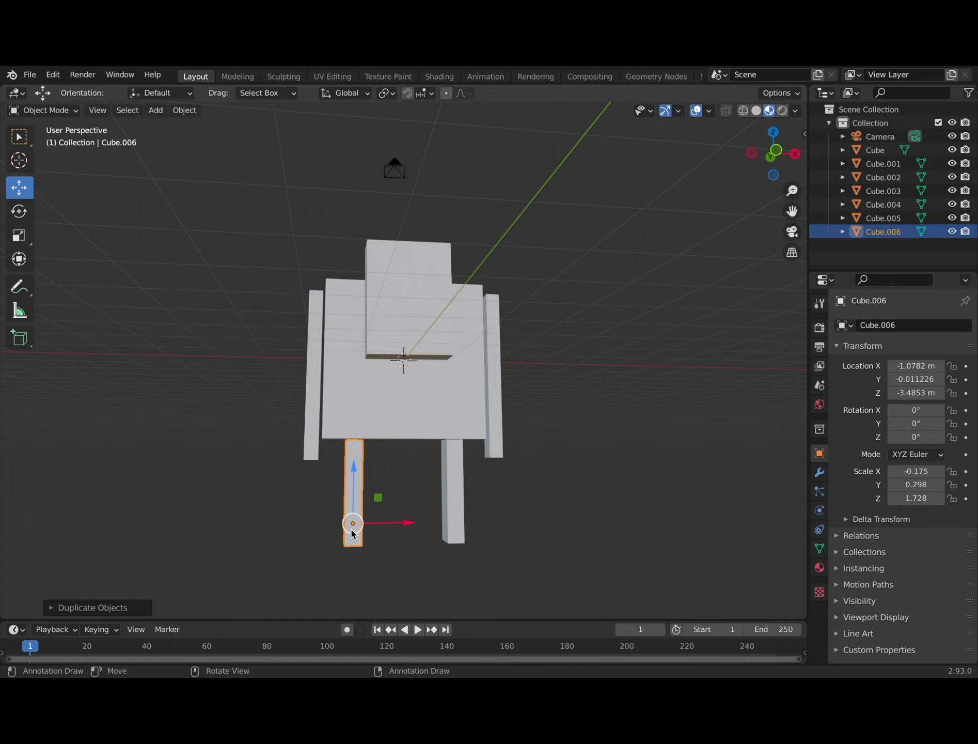
Widen the new leg copy along X and shrink it uniformly to a scale of about X 0.458, Y 0.193 and Z 1.117.
{"action": "key", "text": "s"}
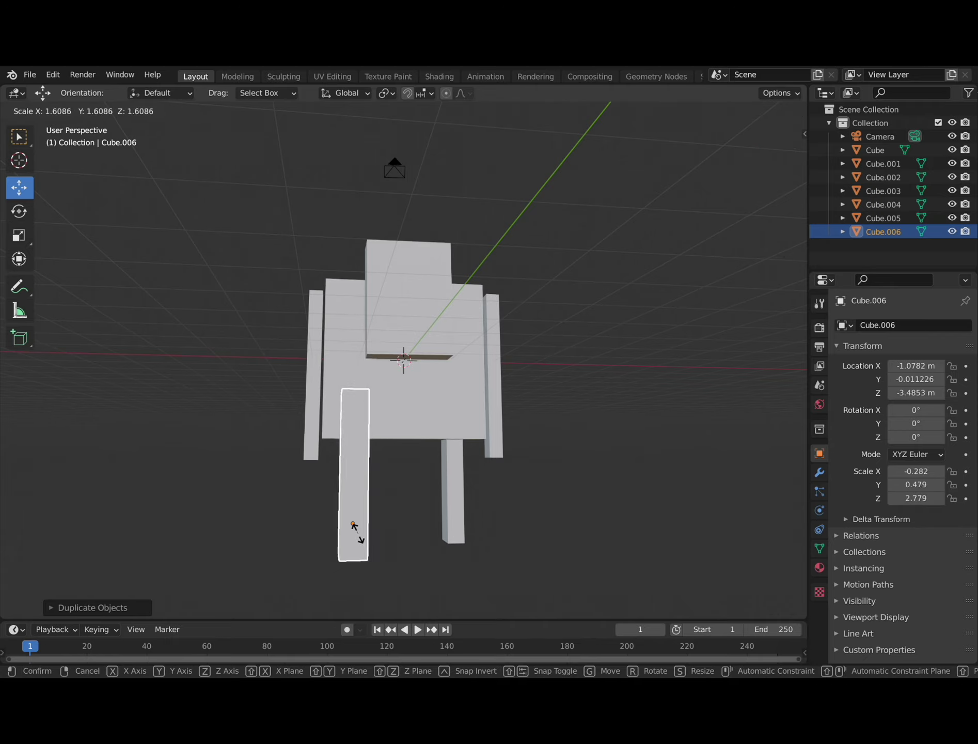
{"action": "key", "text": "z"}
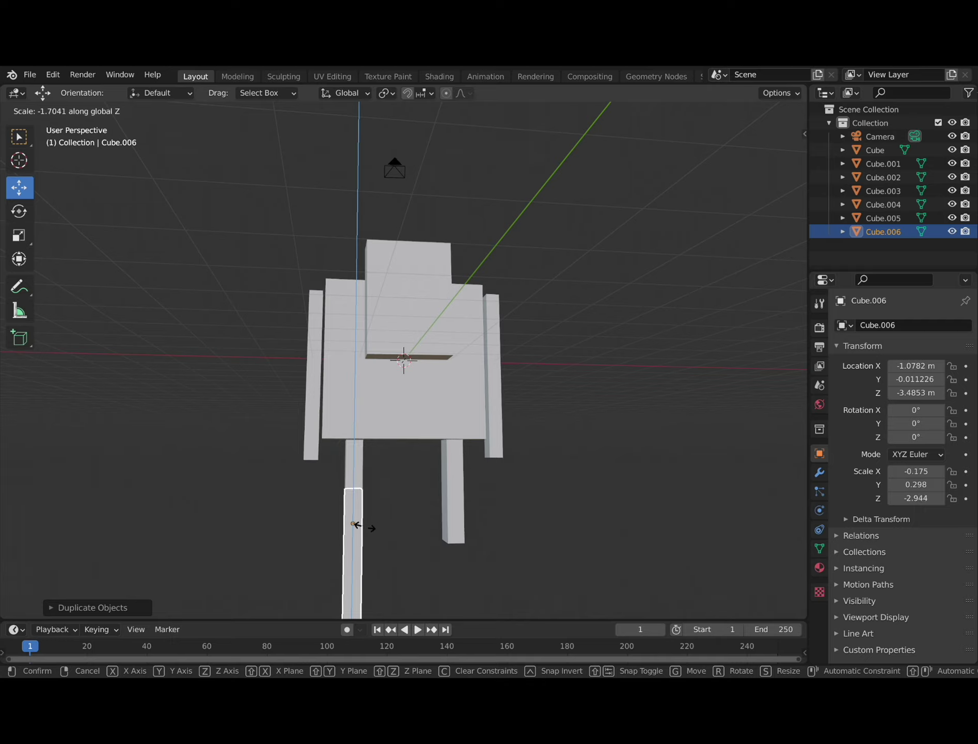
{"action": "key", "text": "y"}
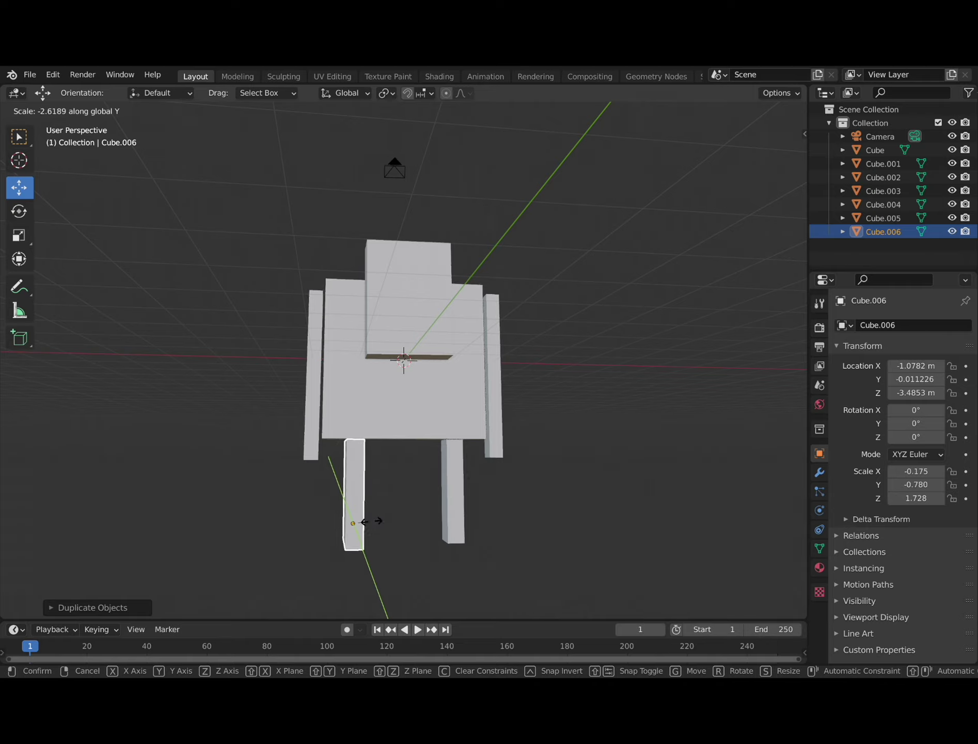
{"action": "left_click", "coordinate": [383, 525]}
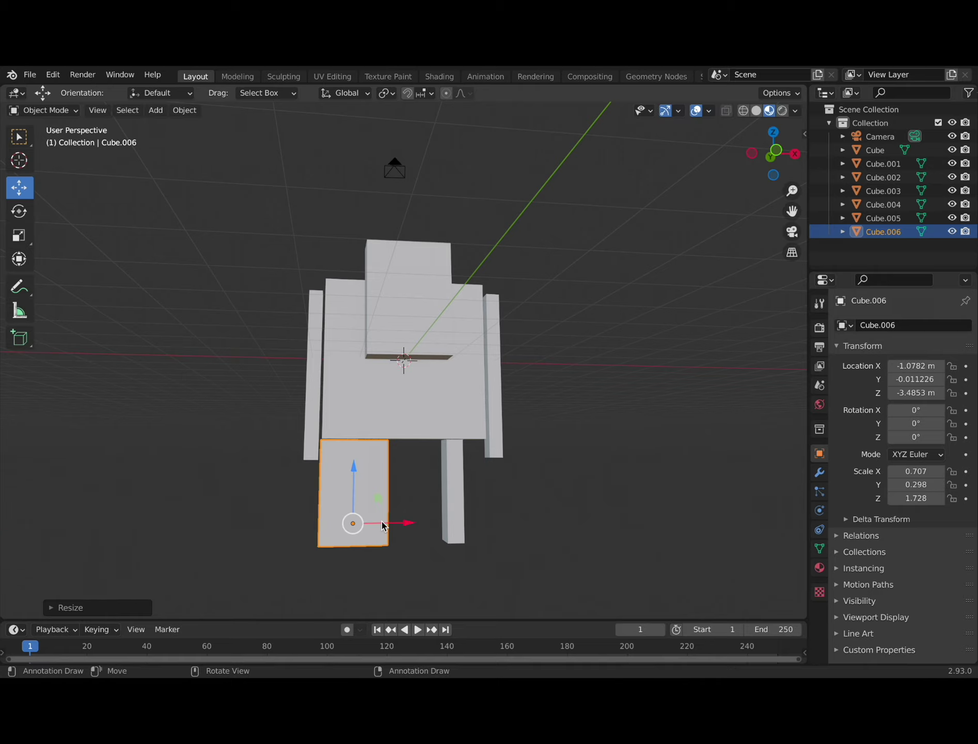
{"action": "left_click", "coordinate": [19, 235]}
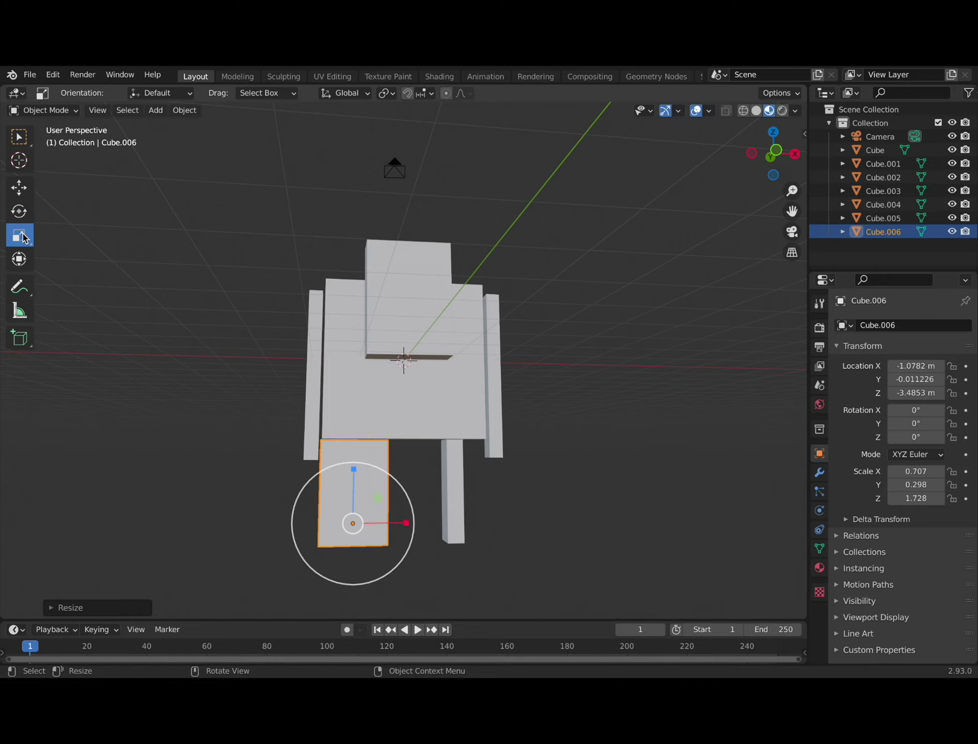
{"action": "mouse_move", "coordinate": [354, 527]}
{"action": "left_mouse_down"}
{"action": "mouse_move", "coordinate": [341, 524]}
{"action": "mouse_move", "coordinate": [353, 527]}
{"action": "left_mouse_up"}
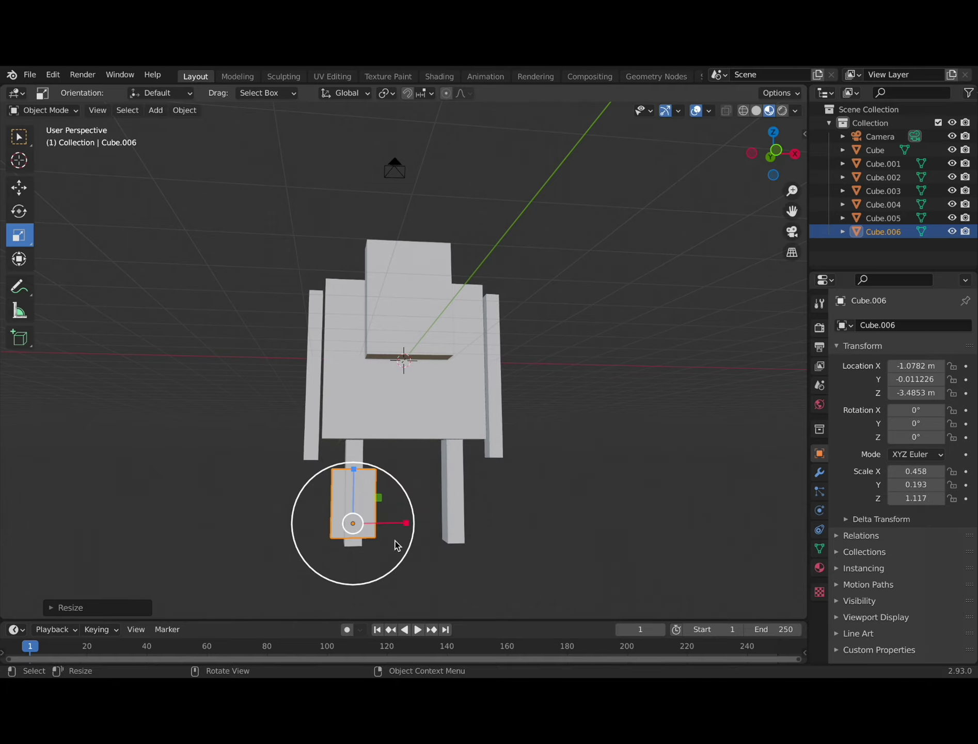
Flatten the copy into a foot block with a Scale Z of about 0.205 and lengthen it to a Scale Y of about 0.428.
{"action": "middle_click_drag", "start_coordinate": [397, 545], "coordinate": [462, 545]}
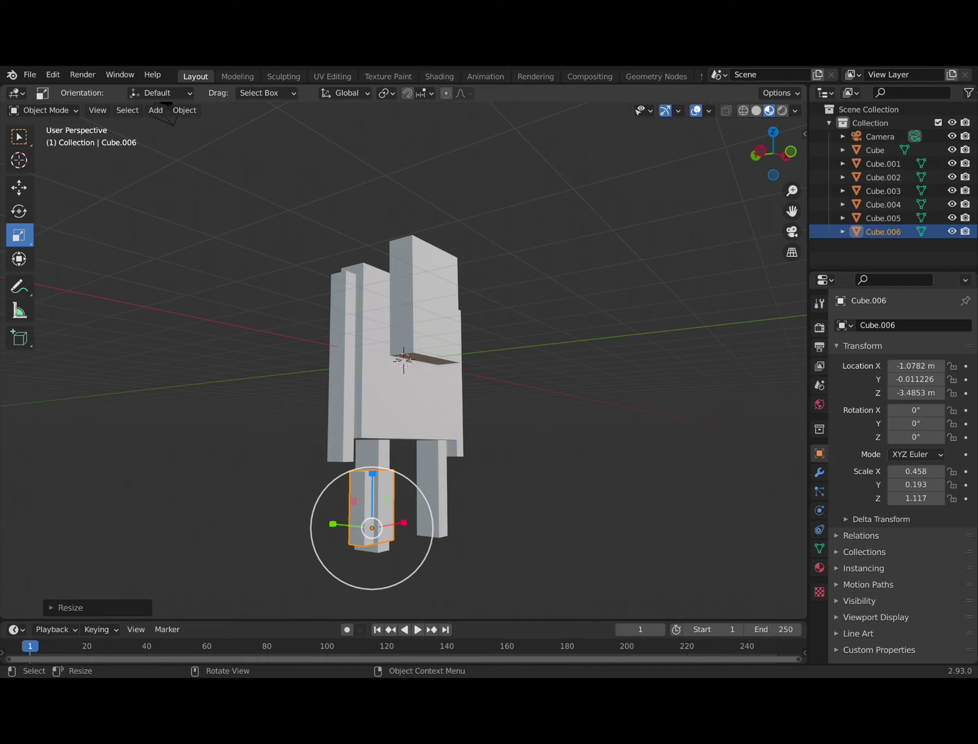
{"action": "left_click_drag", "start_coordinate": [368, 477], "coordinate": [372, 519]}
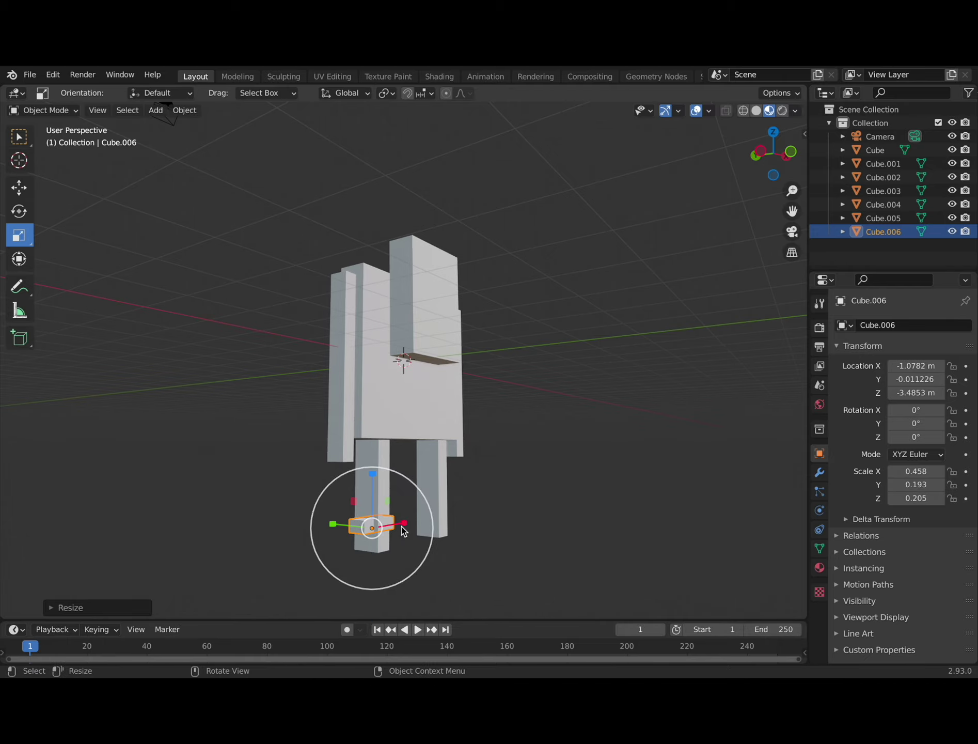
{"action": "middle_click_drag", "start_coordinate": [439, 548], "coordinate": [506, 556]}
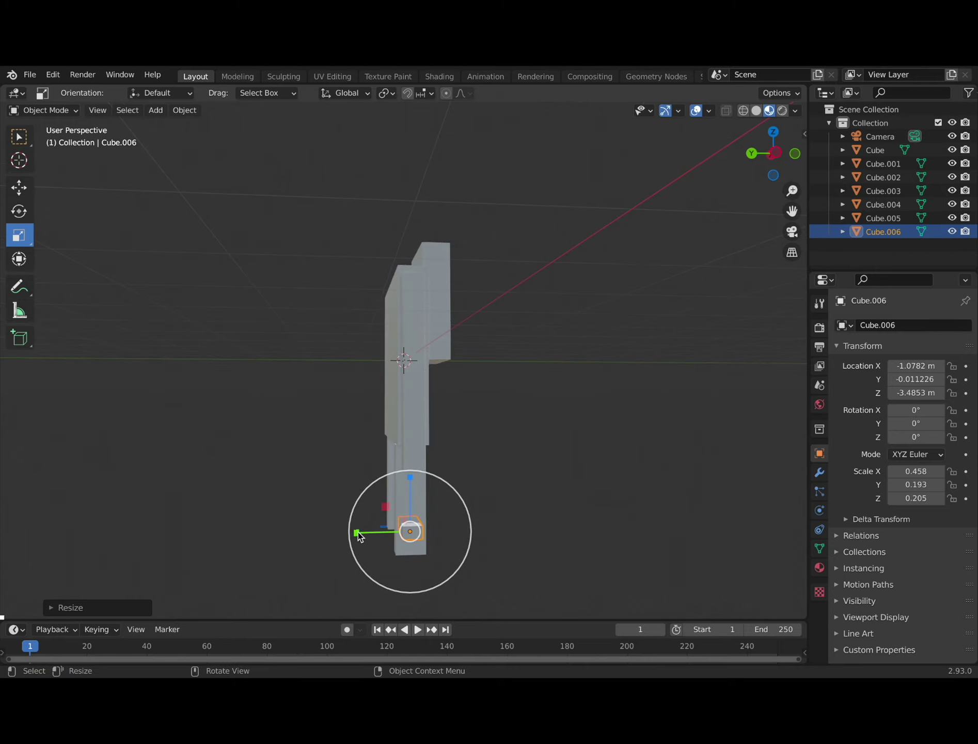
{"action": "left_click_drag", "start_coordinate": [356, 531], "coordinate": [292, 534]}
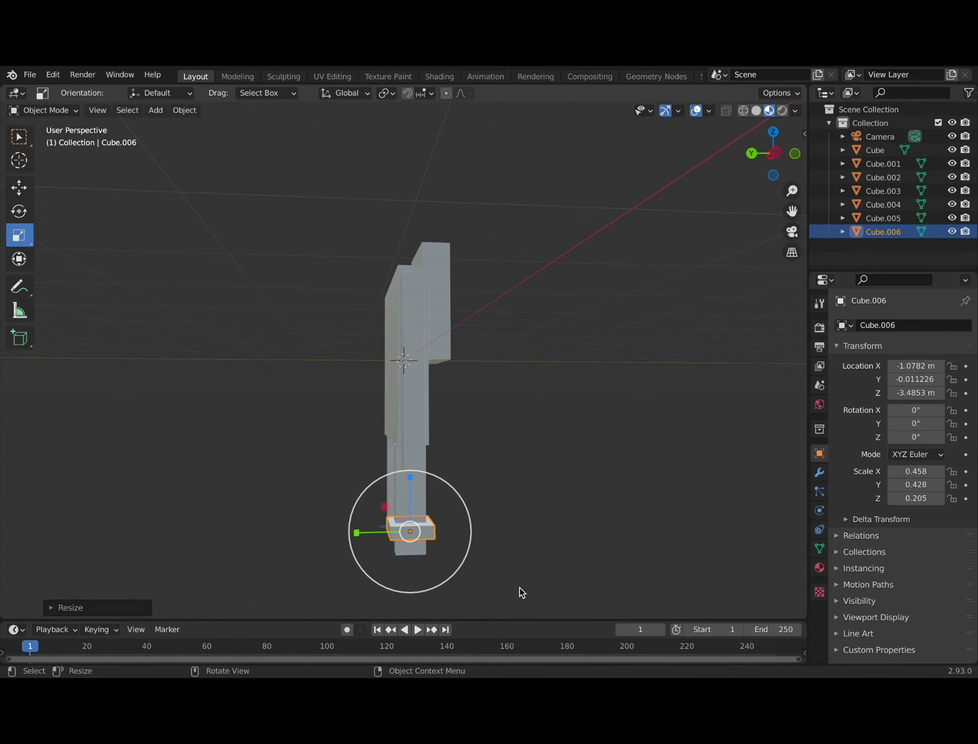
Lower the foot block along Z to about -3.97 m so it sits at the bottom of the first leg.
{"action": "middle_click_drag", "start_coordinate": [520, 588], "coordinate": [347, 615]}
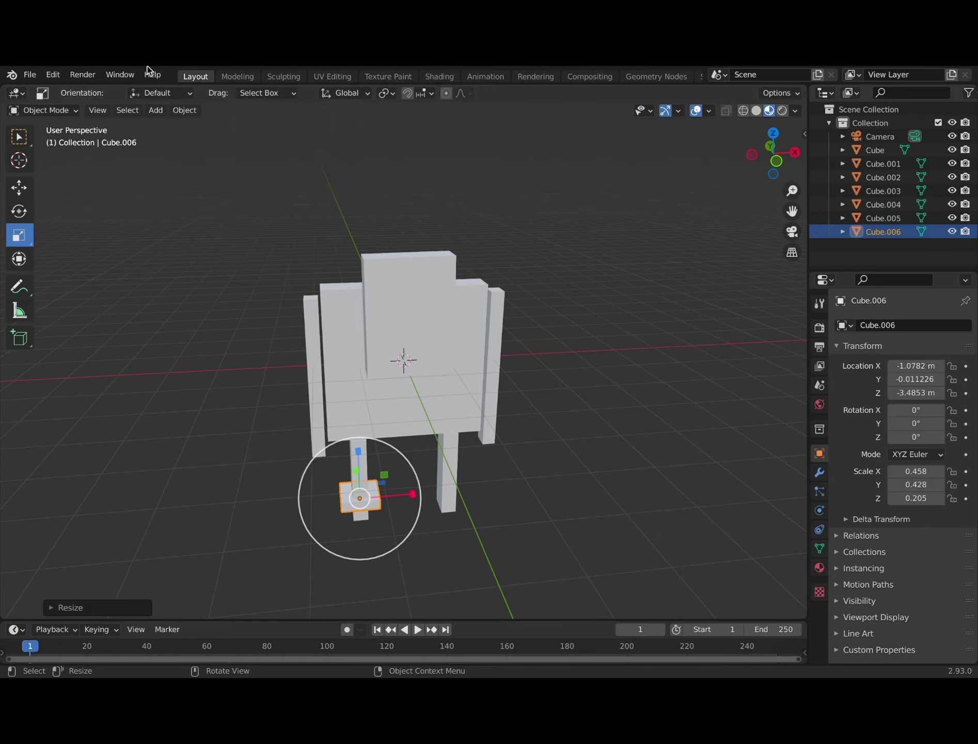
{"action": "left_click", "coordinate": [19, 187]}
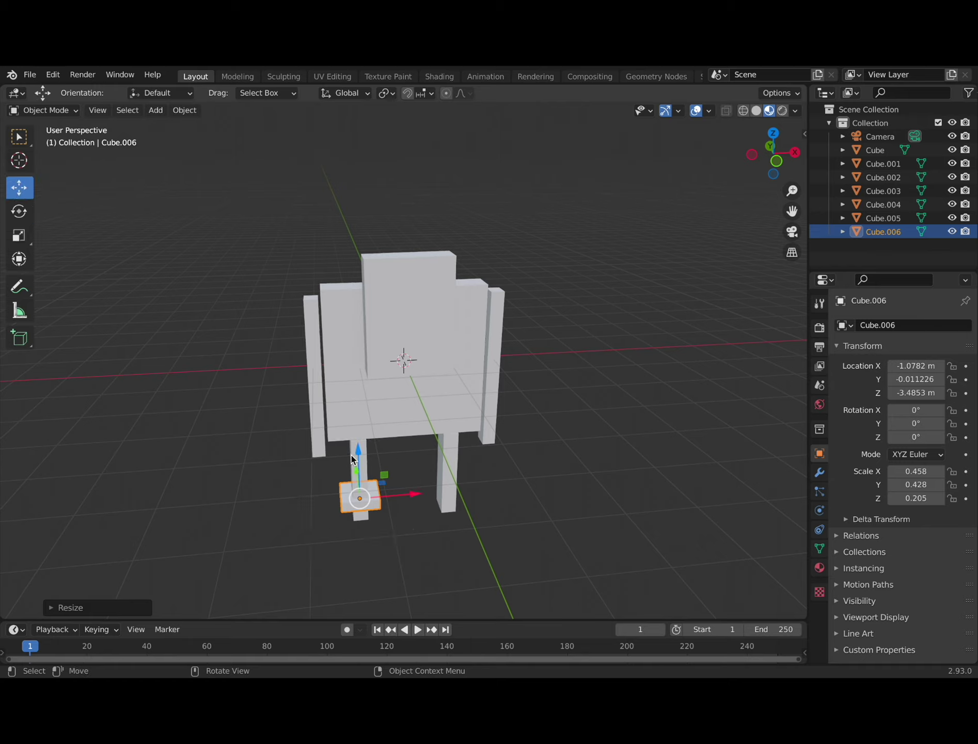
{"action": "mouse_move", "coordinate": [359, 451]}
{"action": "left_mouse_down"}
{"action": "mouse_move", "coordinate": [359, 486]}
{"action": "mouse_move", "coordinate": [360, 468]}
{"action": "left_mouse_up"}
{"action": "middle_click_drag", "start_coordinate": [431, 558], "coordinate": [413, 528]}
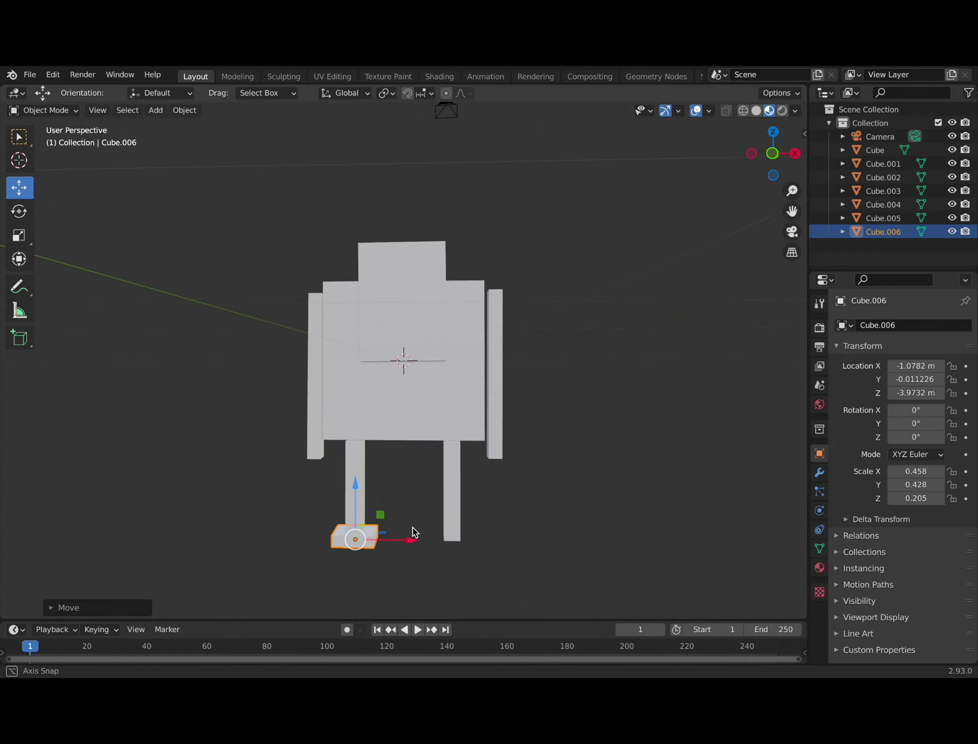
{"action": "scroll", "coordinate": [414, 527], "scroll_direction": "up", "scroll_amount": 1}
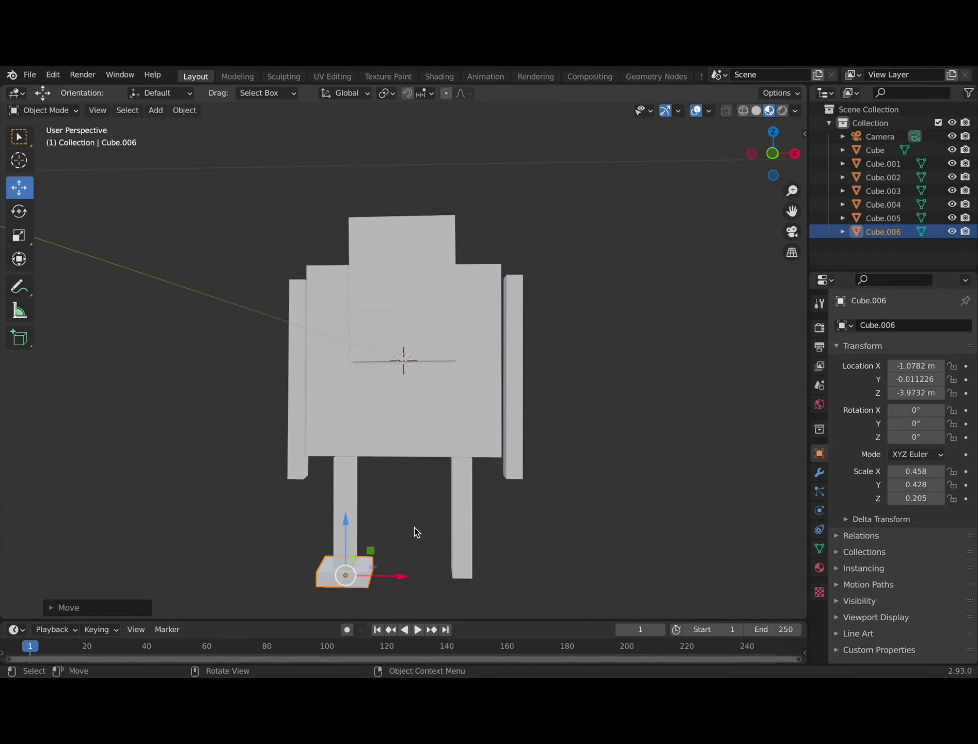
Duplicate the foot block and place the copy under the second leg at about X 1.07 m, Y 0.08 m and Z -4.10 m.
{"action": "key", "text": "shift+d"}
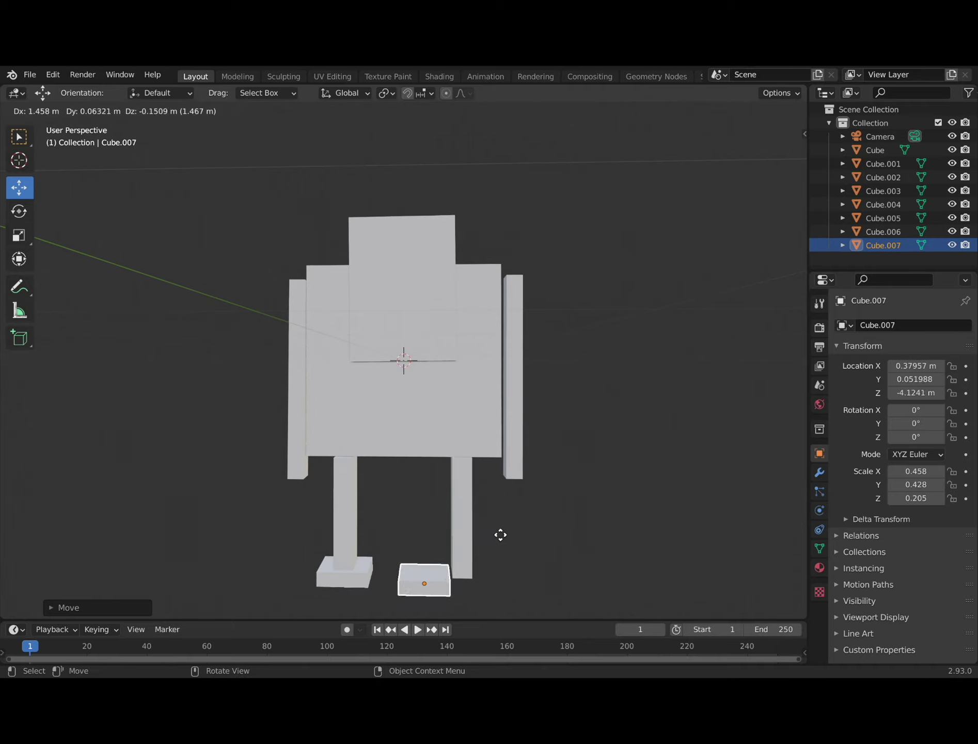
{"action": "left_click", "coordinate": [530, 535]}
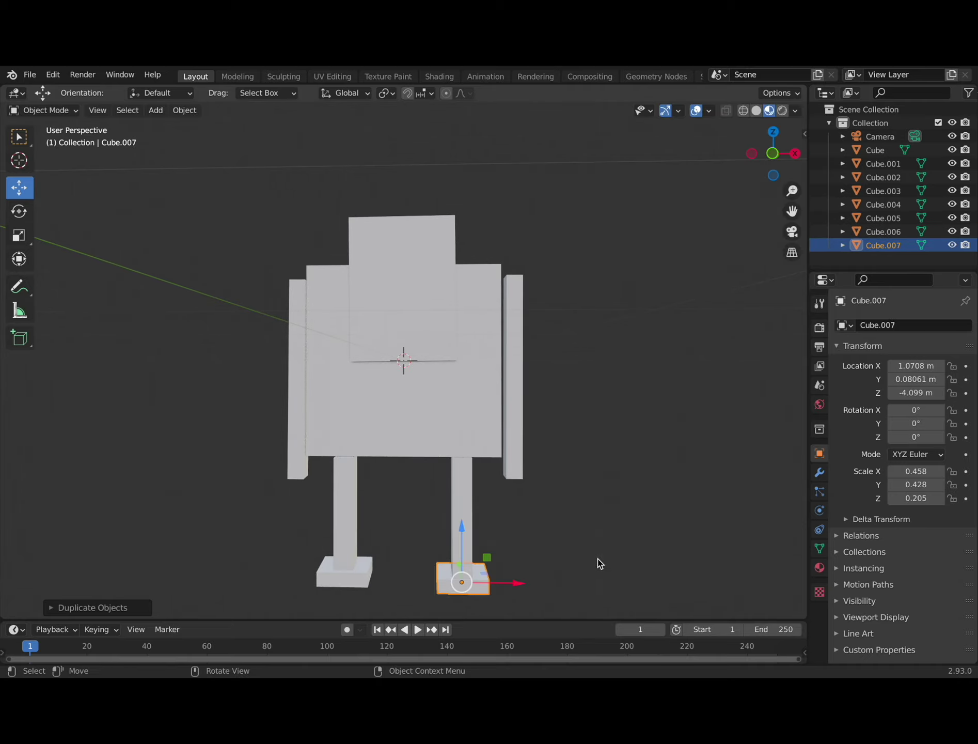
{"action": "left_click", "coordinate": [599, 563]}
{"action": "middle_click_drag", "start_coordinate": [603, 565], "coordinate": [657, 411]}
{"action": "scroll", "coordinate": [656, 411], "scroll_direction": "up", "scroll_amount": 5}
{"action": "scroll", "coordinate": [653, 406], "scroll_direction": "down", "scroll_amount": 5}
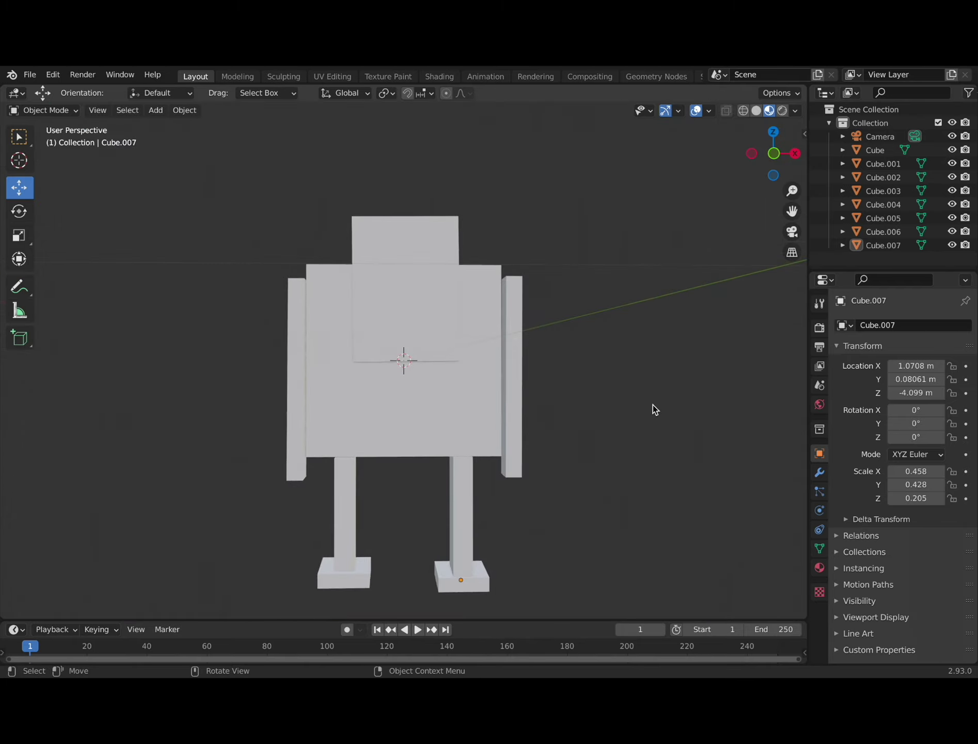
Duplicate the arm on the negative X side and place the copy lower down at about X -1.95 m, Y 0.03 m and Z -2.44 m.
{"action": "scroll", "coordinate": [645, 408], "scroll_direction": "down", "scroll_amount": 3}
{"action": "middle_click_drag", "start_coordinate": [535, 425], "coordinate": [497, 429]}
{"action": "key", "text": "shift+d"}
{"action": "left_click_drag", "start_coordinate": [259, 145], "coordinate": [376, 165]}
{"action": "middle_click_drag", "start_coordinate": [455, 222], "coordinate": [473, 331]}
{"action": "scroll", "coordinate": [505, 472], "scroll_direction": "down", "scroll_amount": 3}
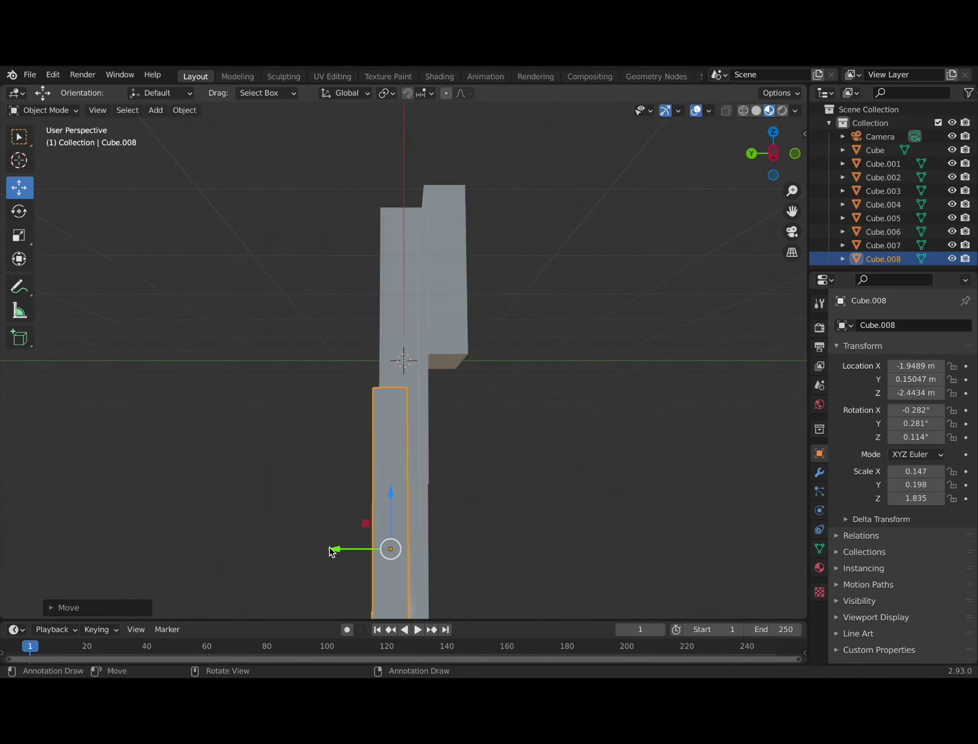
{"action": "left_click_drag", "start_coordinate": [334, 555], "coordinate": [349, 552]}
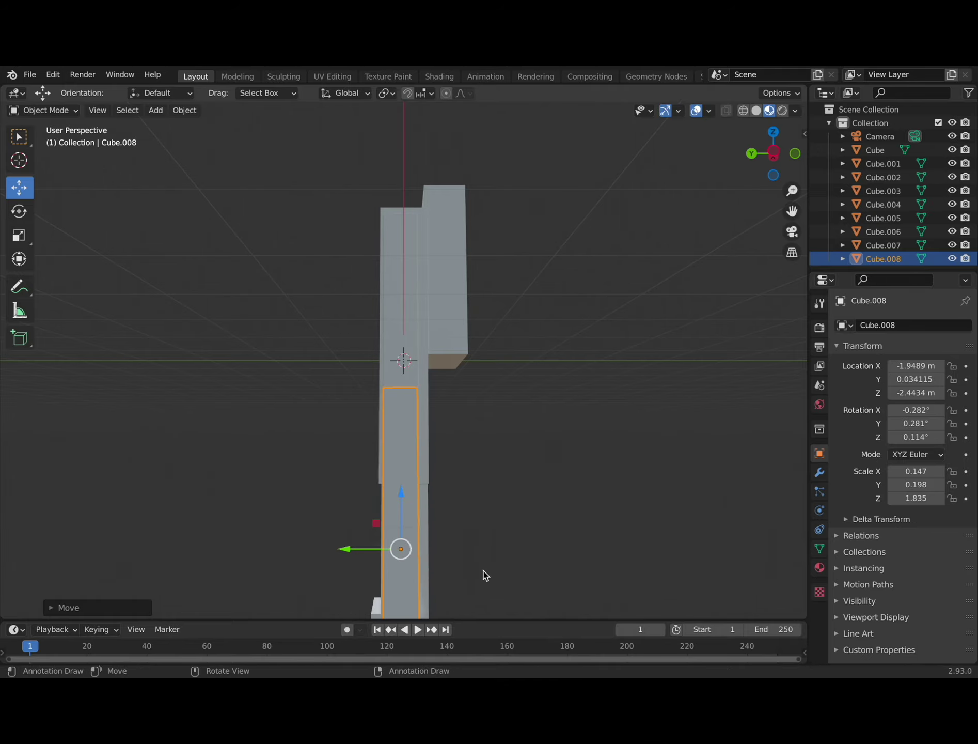
{"action": "middle_click_drag", "start_coordinate": [485, 574], "coordinate": [489, 542]}
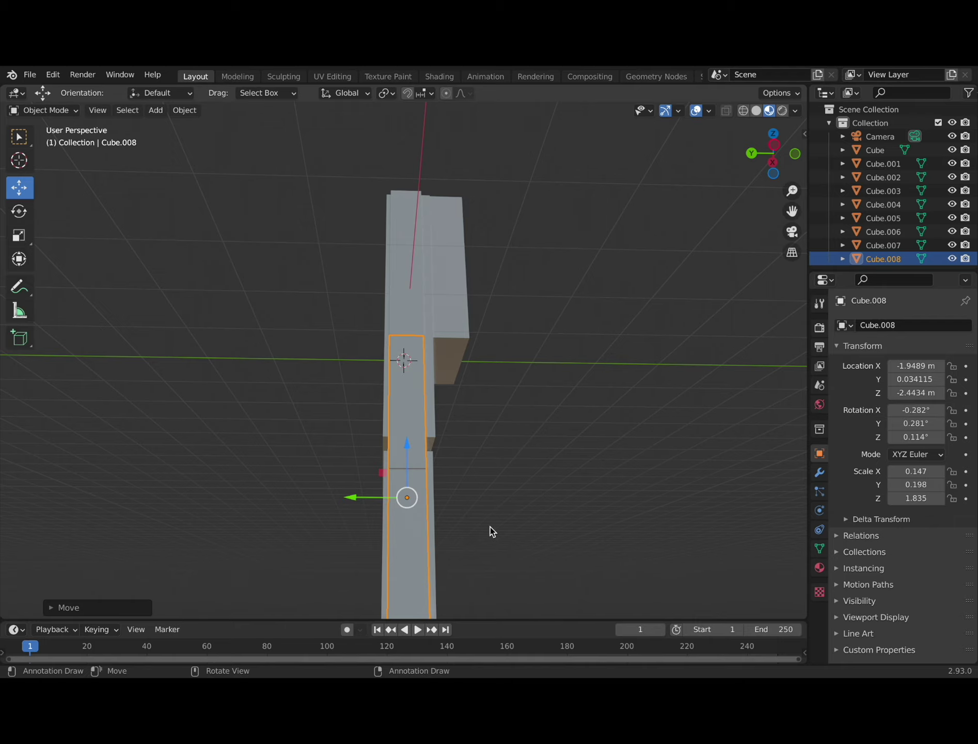
{"action": "scroll", "coordinate": [491, 531], "scroll_direction": "up", "scroll_amount": 3}
{"action": "scroll", "coordinate": [490, 528], "scroll_direction": "down", "scroll_amount": 7}
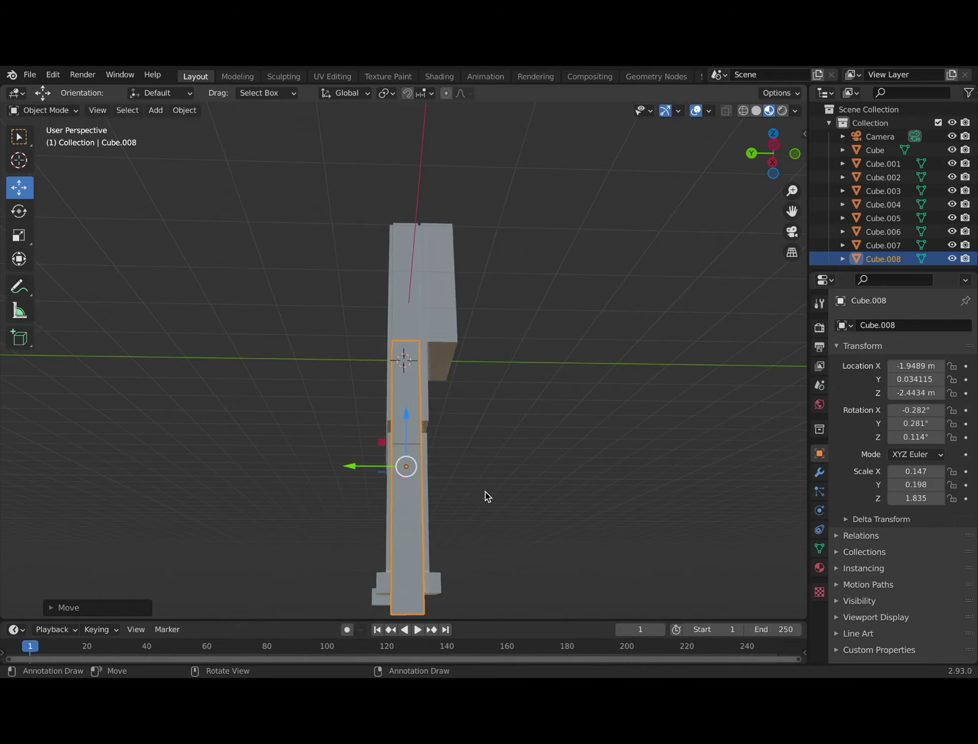
Shrink the arm copy into a small hand block with a Scale Y of about 0.089 and Scale Z of about 0.215.
{"action": "left_click", "coordinate": [28, 226]}
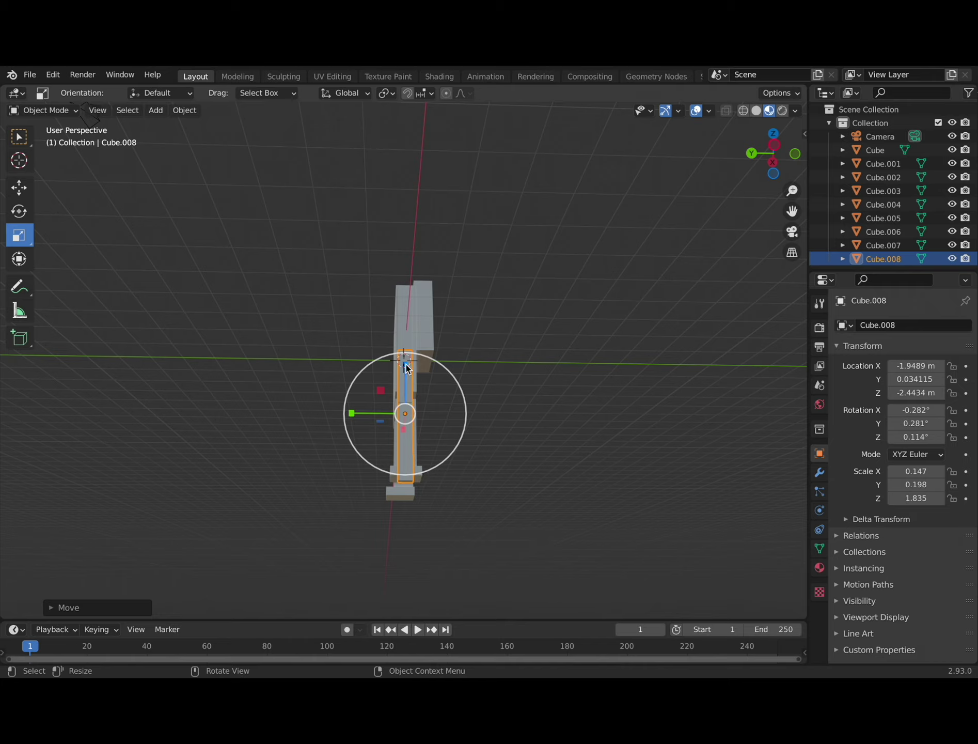
{"action": "left_click_drag", "start_coordinate": [351, 413], "coordinate": [381, 419]}
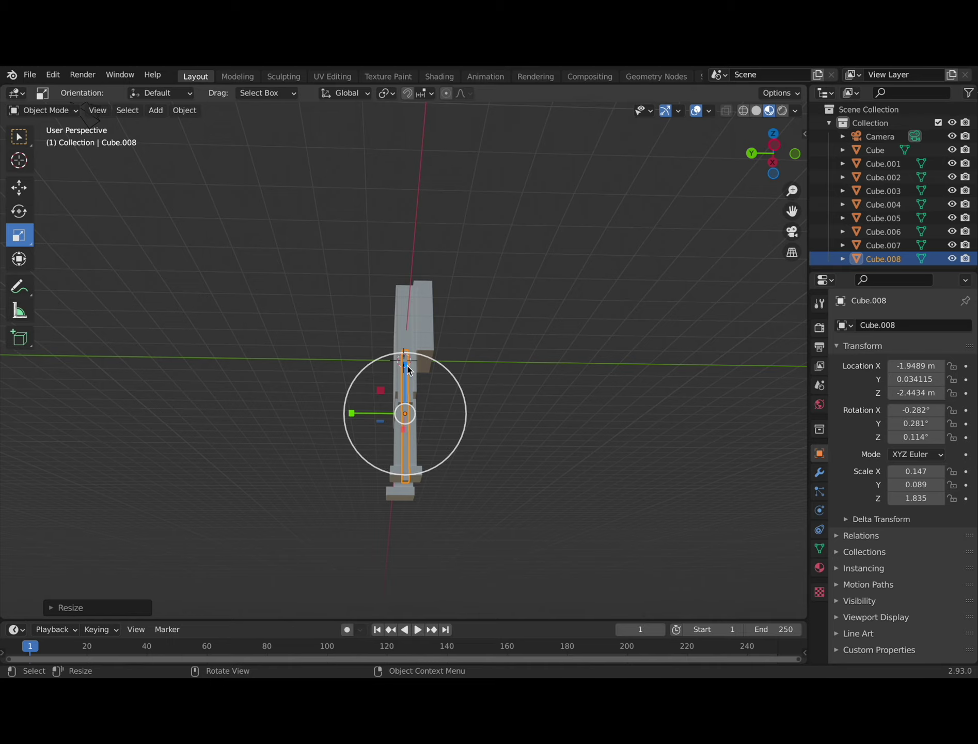
{"action": "left_click_drag", "start_coordinate": [404, 363], "coordinate": [407, 408]}
{"action": "left_click", "coordinate": [514, 461]}
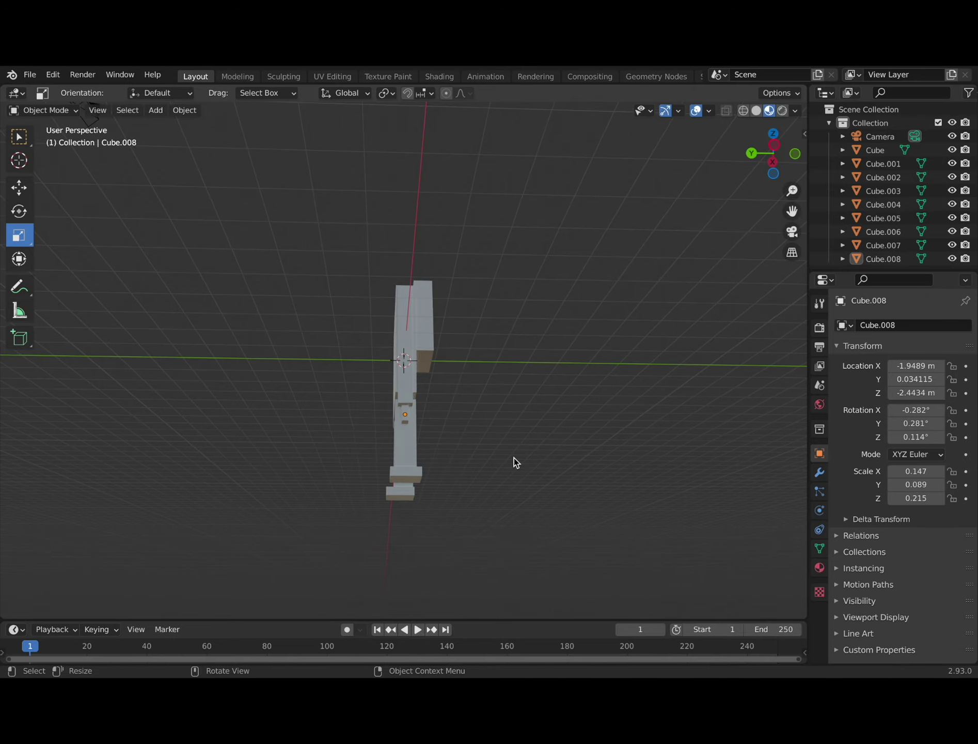
Move the hand block against the arm's lower end at about X -1.97 m and Z -2.38 m.
{"action": "middle_click_drag", "start_coordinate": [514, 458], "coordinate": [361, 481]}
{"action": "scroll", "coordinate": [334, 471], "scroll_direction": "down", "scroll_amount": 2}
{"action": "scroll", "coordinate": [334, 472], "scroll_direction": "up", "scroll_amount": 3}
{"action": "scroll", "coordinate": [334, 471], "scroll_direction": "up", "scroll_amount": 2}
{"action": "left_click", "coordinate": [264, 519]}
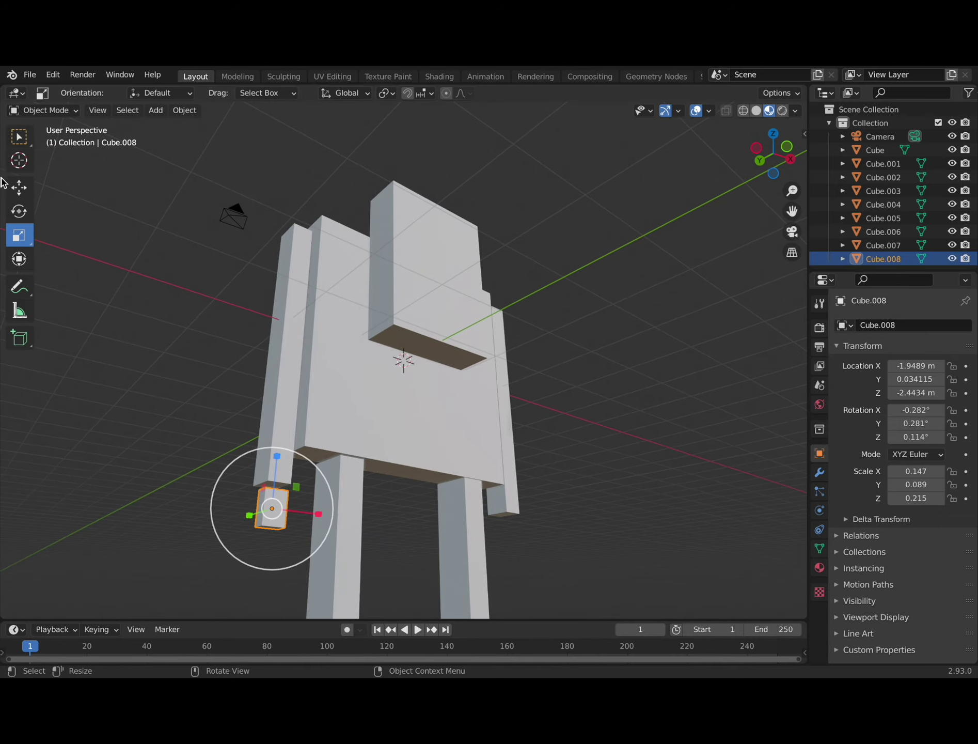
{"action": "left_click", "coordinate": [19, 188]}
{"action": "left_click_drag", "start_coordinate": [277, 467], "coordinate": [279, 459]}
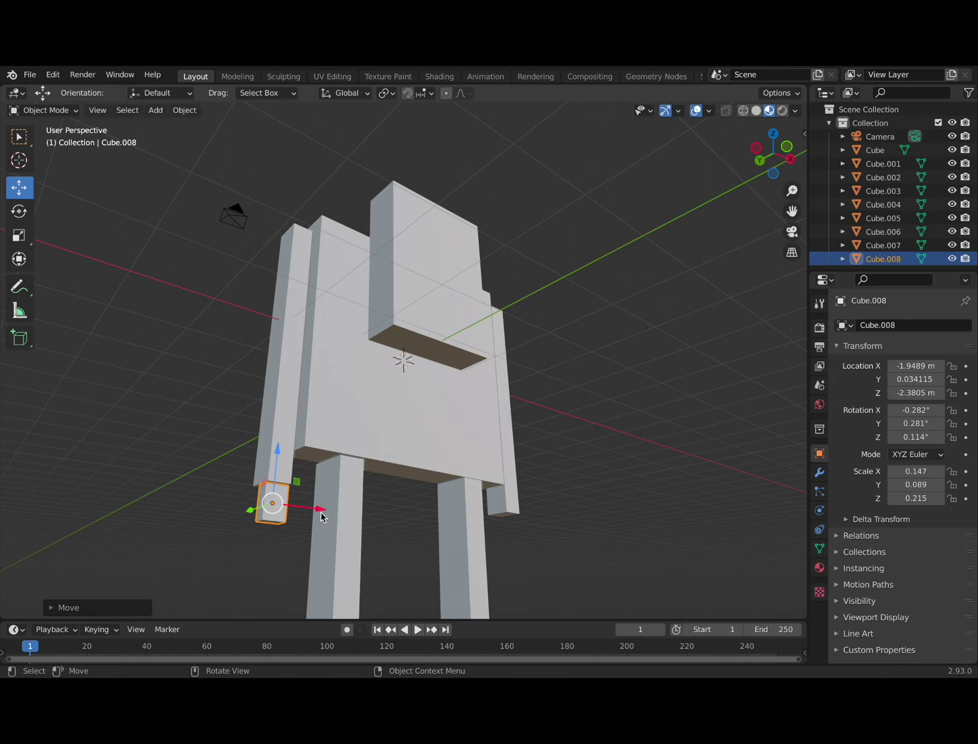
{"action": "left_click_drag", "start_coordinate": [320, 513], "coordinate": [316, 510]}
{"action": "left_click", "coordinate": [609, 573]}
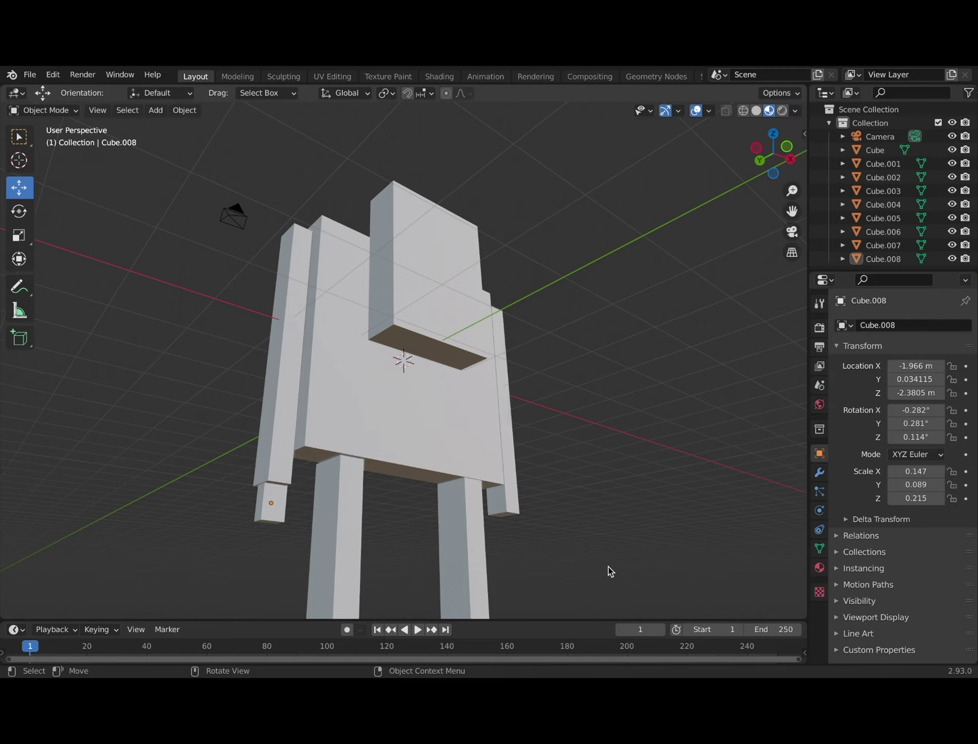
Resize the hand block to a Scale X of about 0.061 and a Scale Y of about 0.149.
{"action": "middle_click_drag", "start_coordinate": [610, 572], "coordinate": [532, 565]}
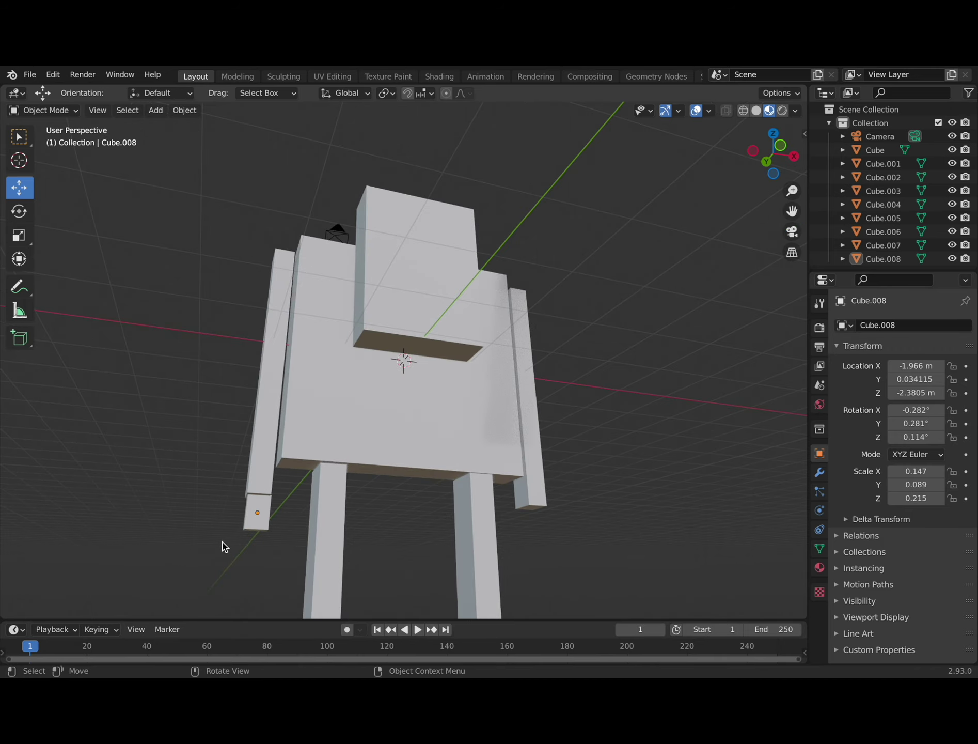
{"action": "middle_click_drag", "start_coordinate": [250, 539], "coordinate": [249, 555]}
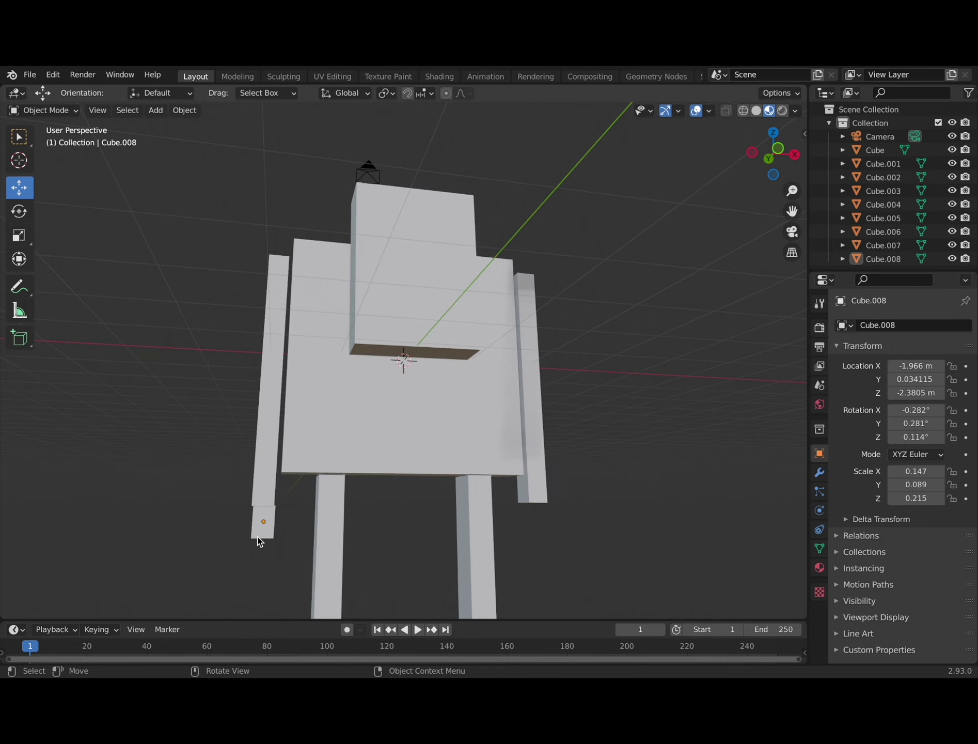
{"action": "left_click", "coordinate": [257, 537]}
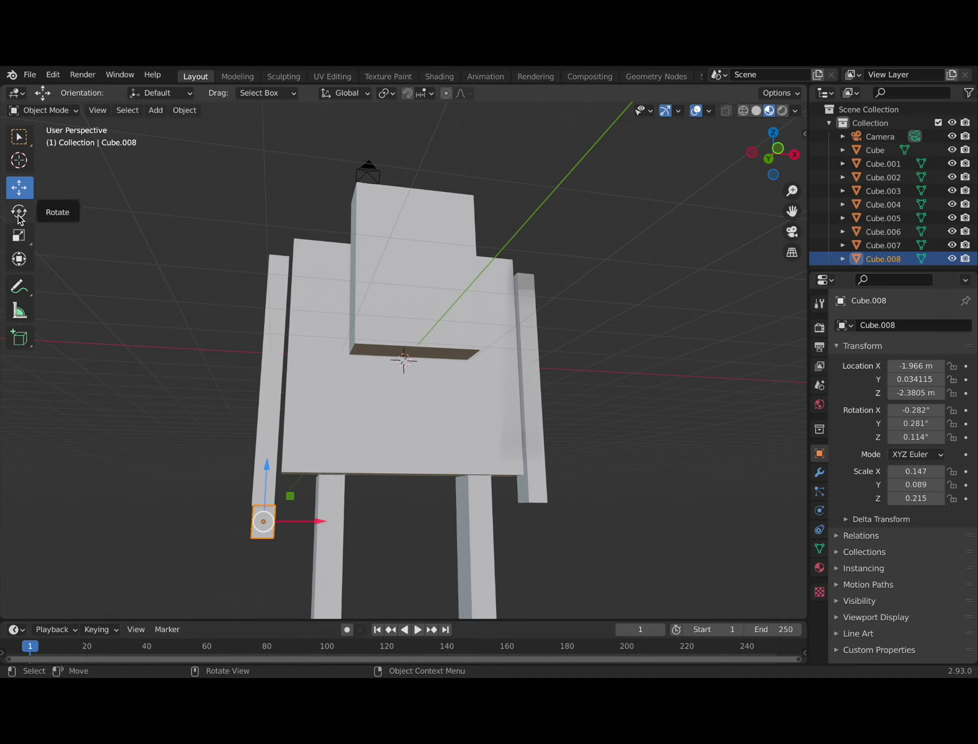
{"action": "left_click", "coordinate": [18, 236]}
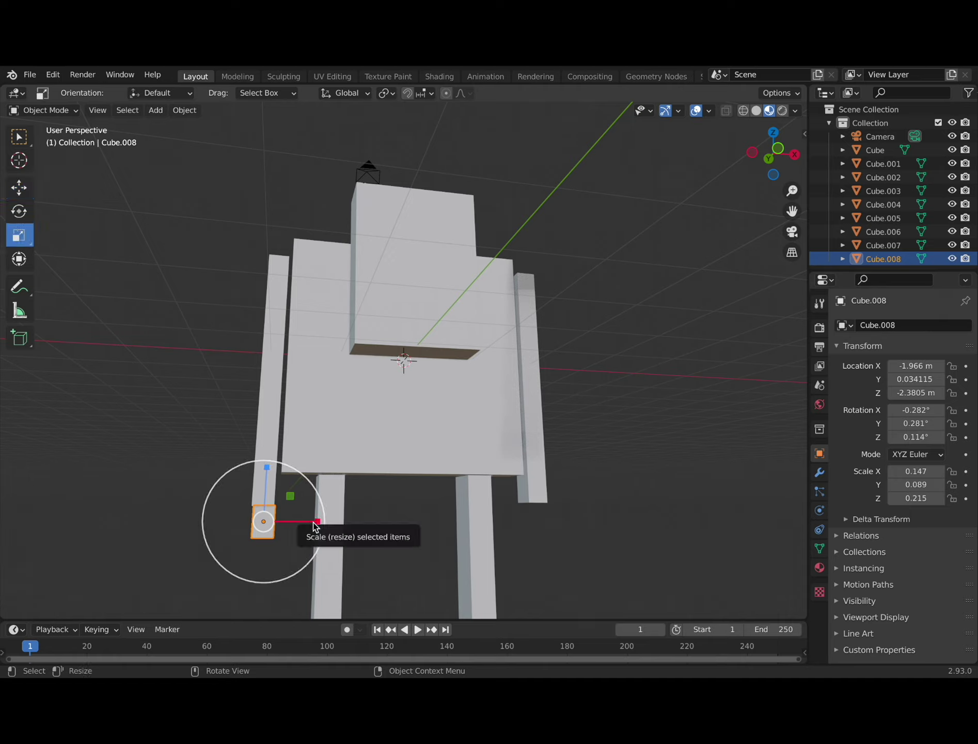
{"action": "left_click_drag", "start_coordinate": [312, 521], "coordinate": [283, 520]}
{"action": "middle_click_drag", "start_coordinate": [333, 551], "coordinate": [250, 547]}
{"action": "left_click_drag", "start_coordinate": [297, 537], "coordinate": [259, 529]}
{"action": "middle_click_drag", "start_coordinate": [481, 562], "coordinate": [392, 567]}
{"action": "scroll", "coordinate": [272, 510], "scroll_direction": "up", "scroll_amount": 1}
Duplicate the hand block and drop the copy near the opposite arm at about X 1.40 m, Y -1.10 m and Z -2.11 m.
{"action": "left_click", "coordinate": [19, 136]}
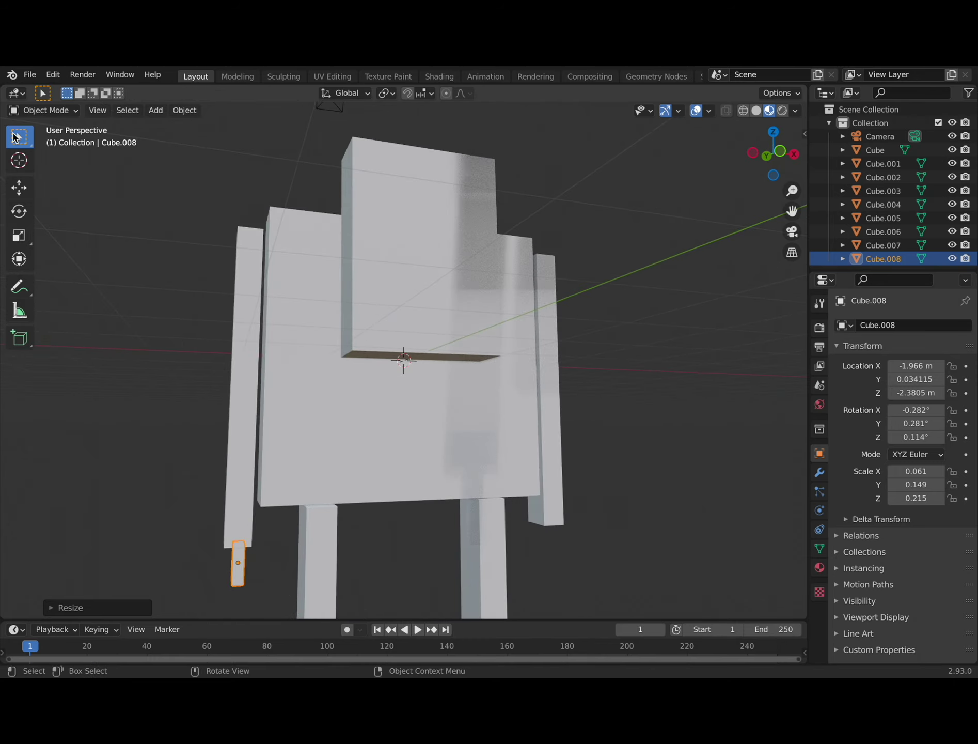
{"action": "left_click", "coordinate": [192, 426]}
{"action": "left_click", "coordinate": [239, 579]}
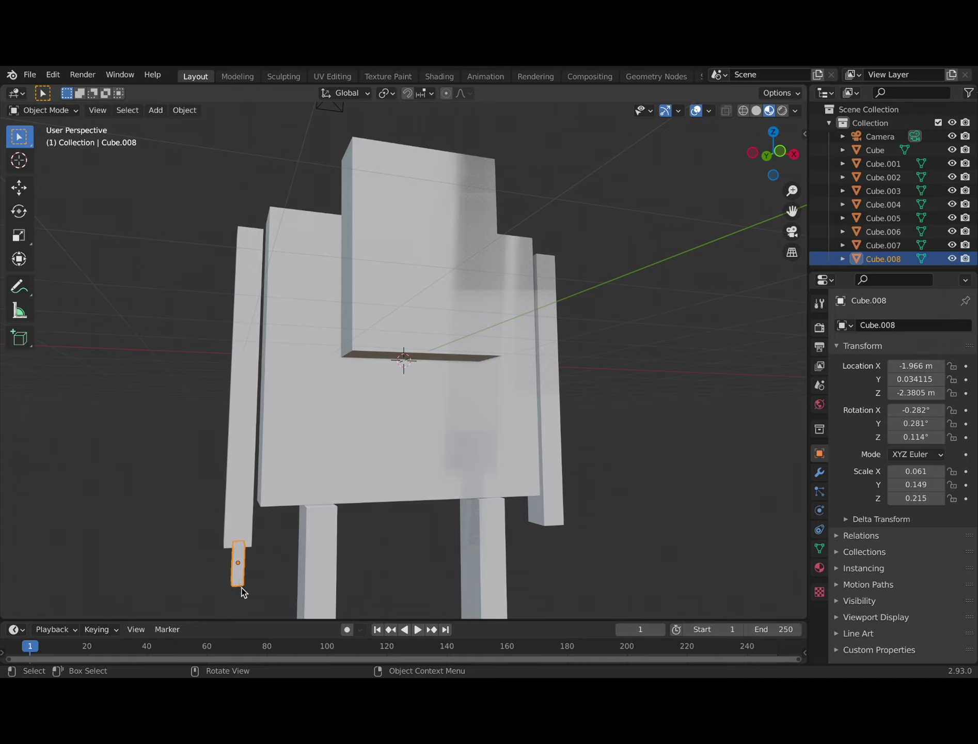
{"action": "key", "text": "d"}
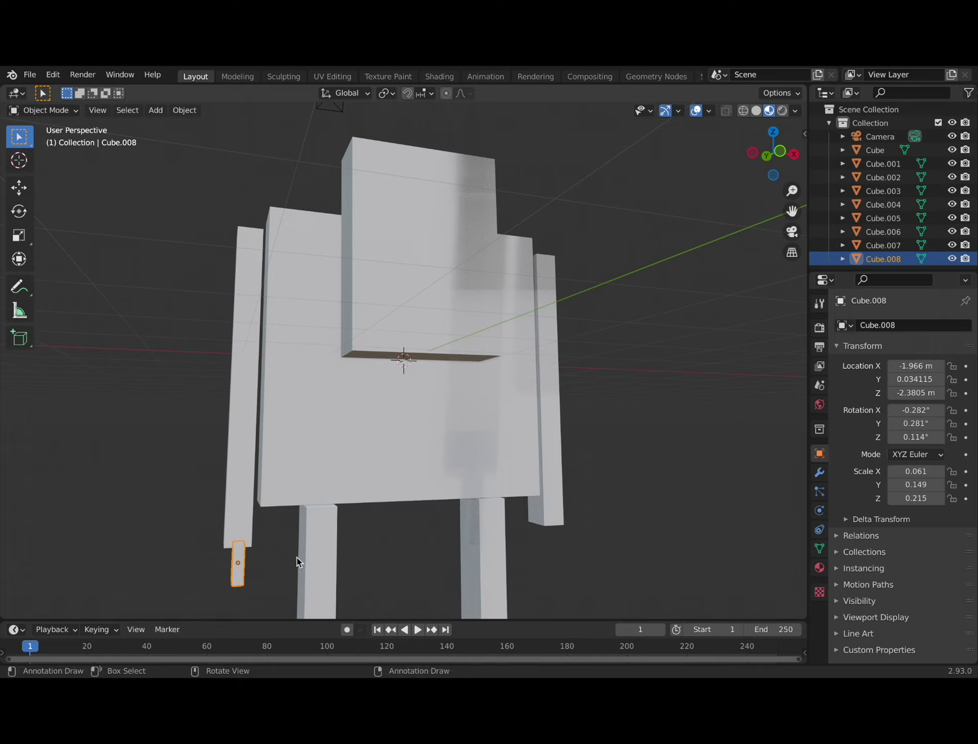
{"action": "key", "text": "shift+d"}
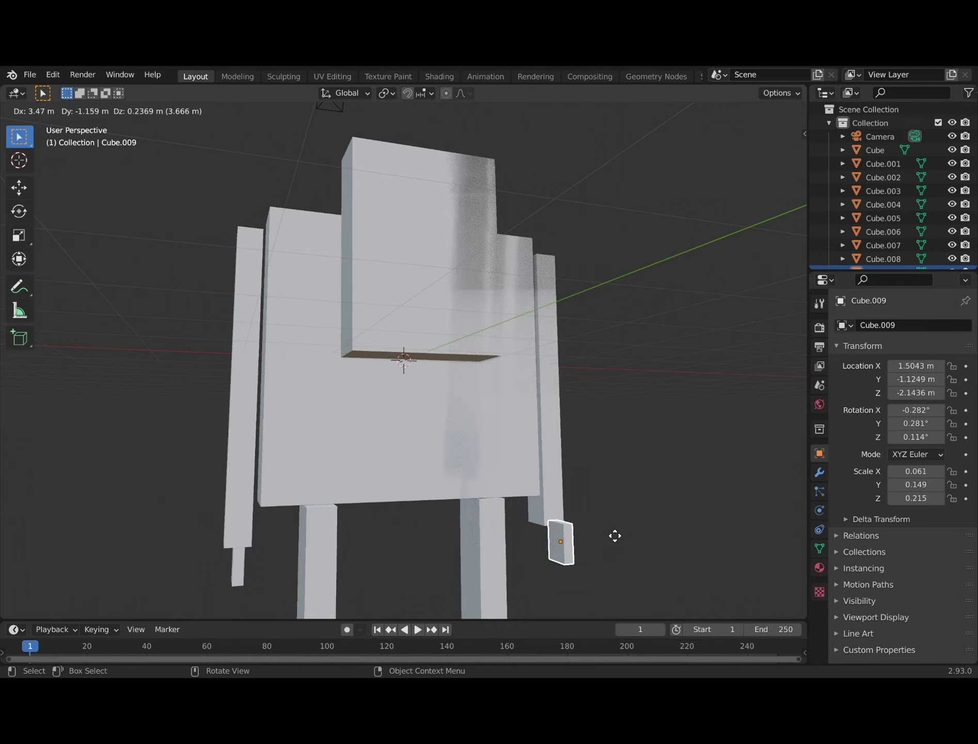
{"action": "left_click", "coordinate": [608, 544]}
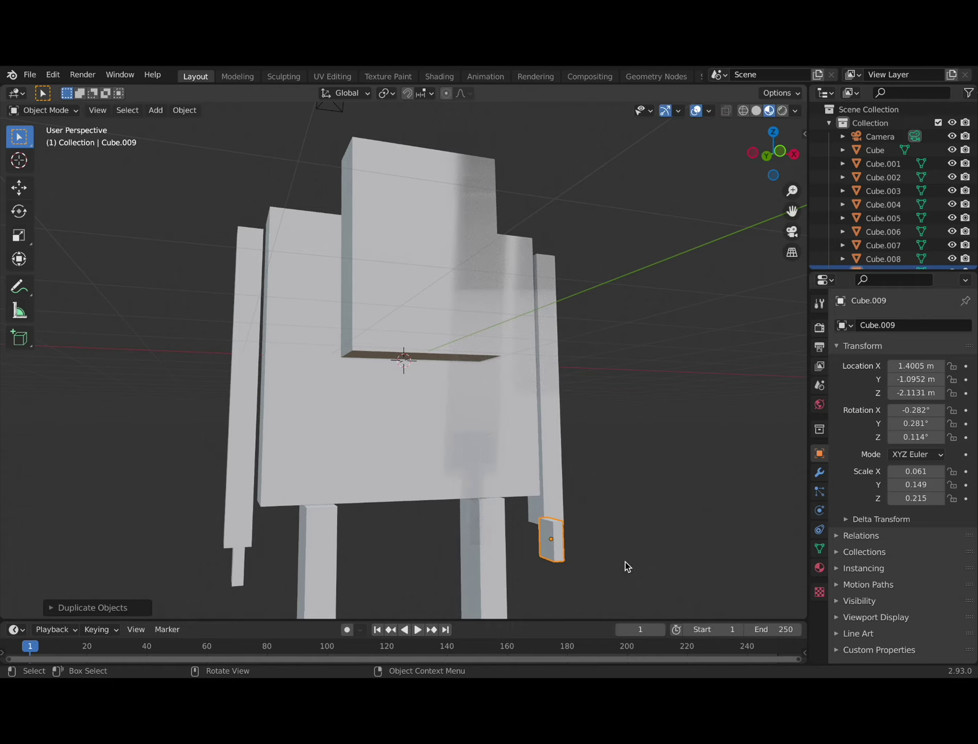
Move the hand copy toward the opposite arm's lower end, to about X 2.00 m, Y -0.27 m and Z -2.24 m.
{"action": "middle_click_drag", "start_coordinate": [628, 566], "coordinate": [479, 593]}
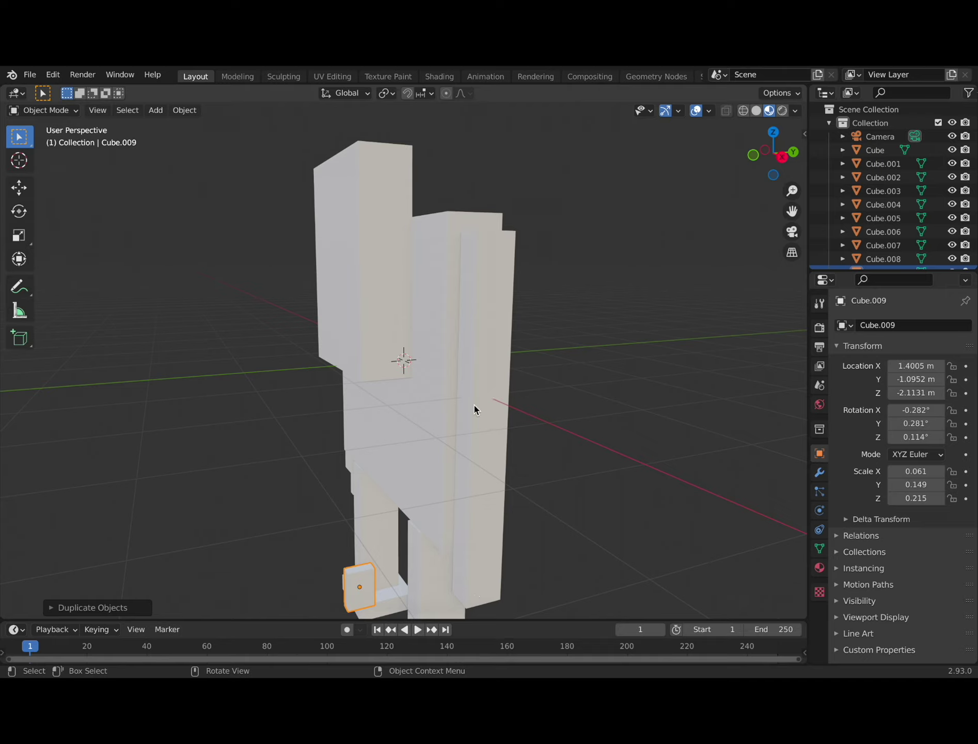
{"action": "middle_click_drag", "start_coordinate": [577, 426], "coordinate": [502, 390]}
{"action": "left_click", "coordinate": [254, 549]}
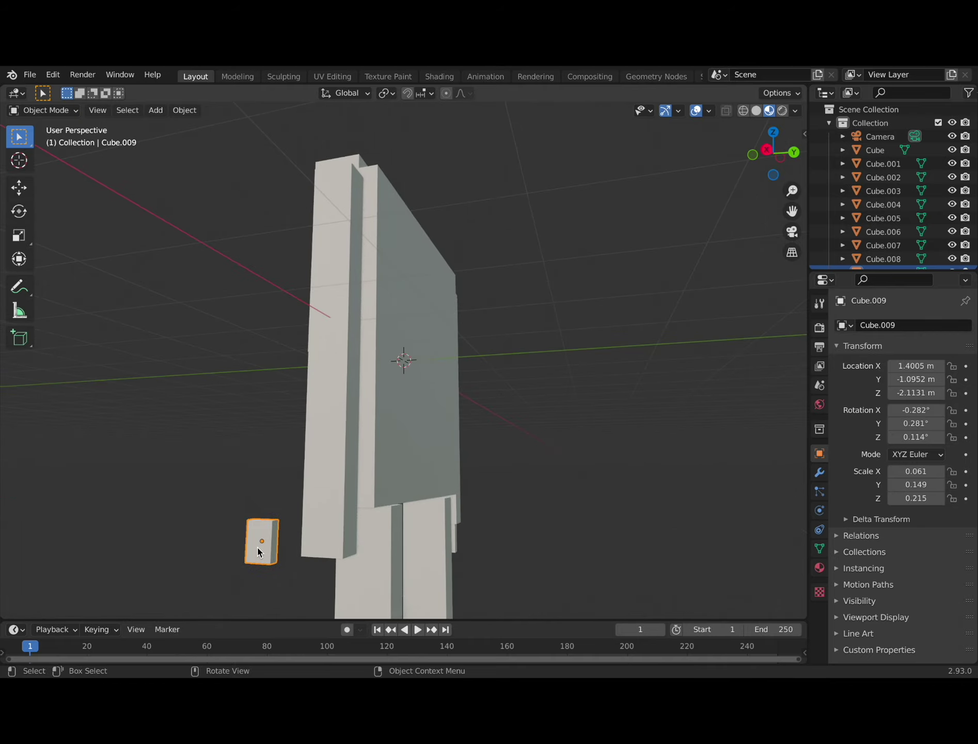
{"action": "middle_click_drag", "start_coordinate": [265, 553], "coordinate": [464, 563]}
{"action": "key", "text": "g"}
{"action": "left_click", "coordinate": [527, 573]}
{"action": "key", "text": "g"}
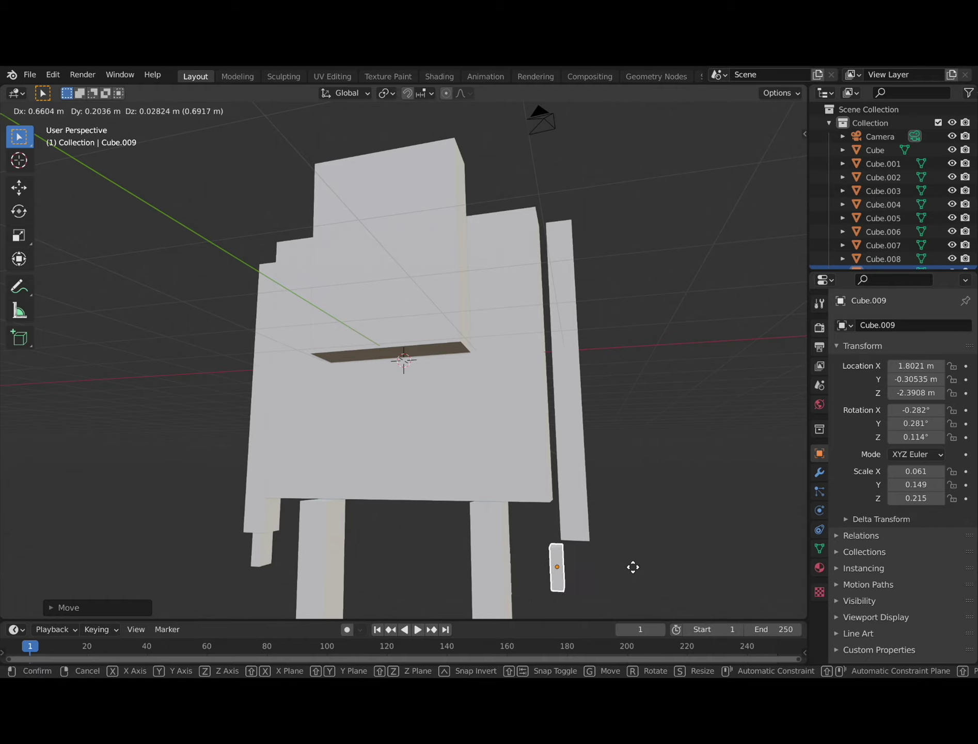
{"action": "left_click", "coordinate": [641, 558]}
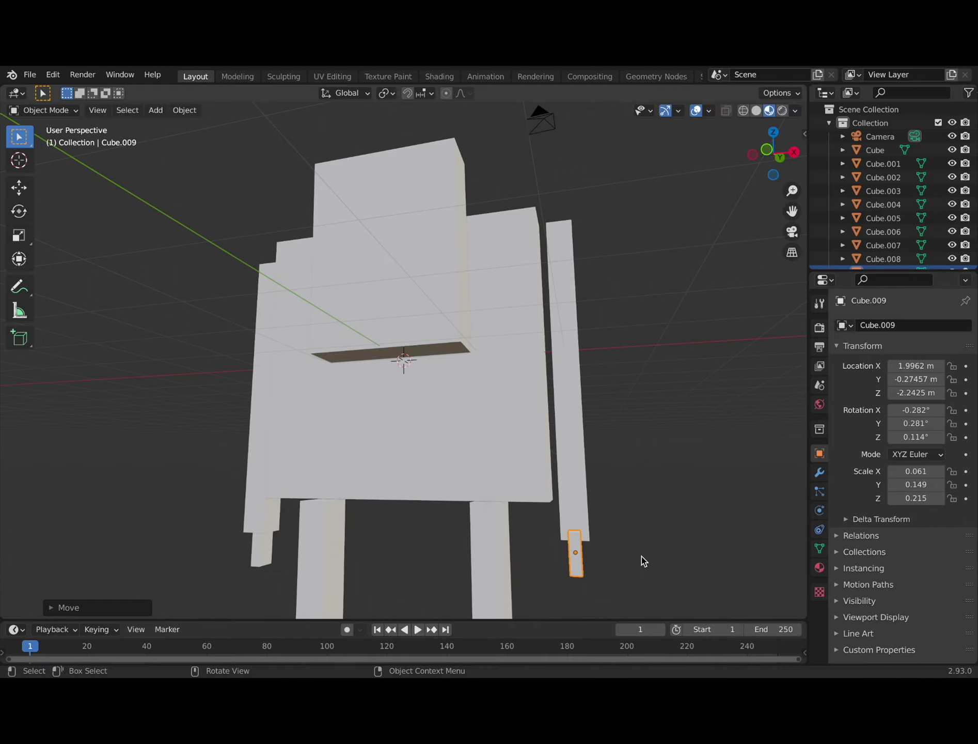
Align the second hand beneath its arm at about X 1.99 m, Y -0.07 m and Z -2.33 m.
{"action": "middle_click_drag", "start_coordinate": [657, 576], "coordinate": [465, 565]}
{"action": "key", "text": "g"}
{"action": "left_click", "coordinate": [551, 582]}
{"action": "key", "text": "g"}
{"action": "left_click", "coordinate": [596, 578]}
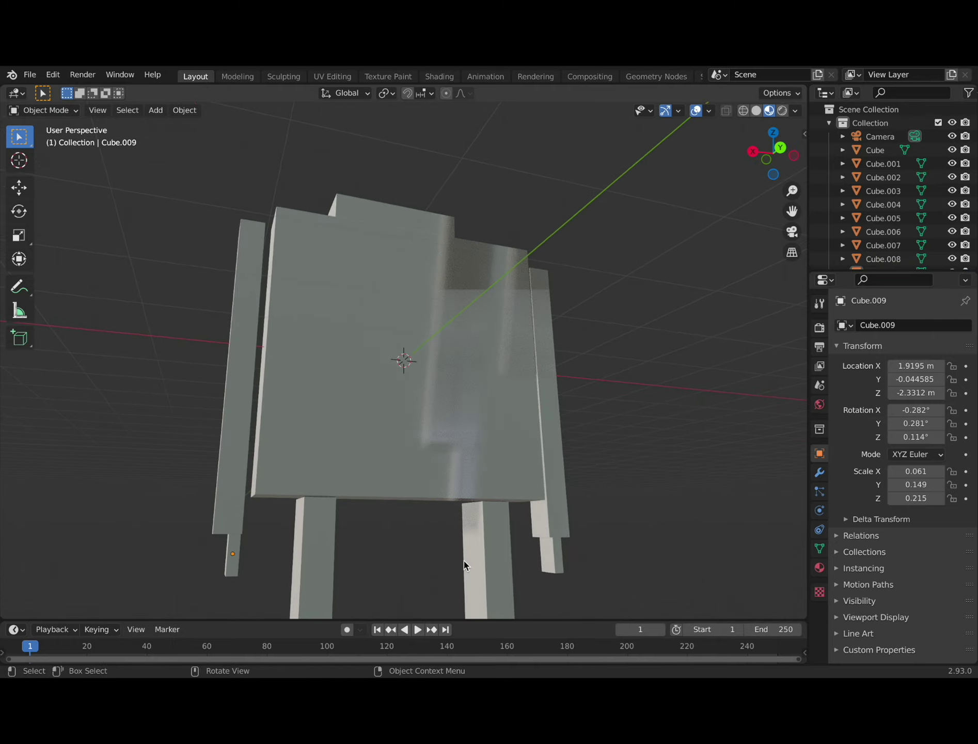
{"action": "left_click", "coordinate": [230, 563]}
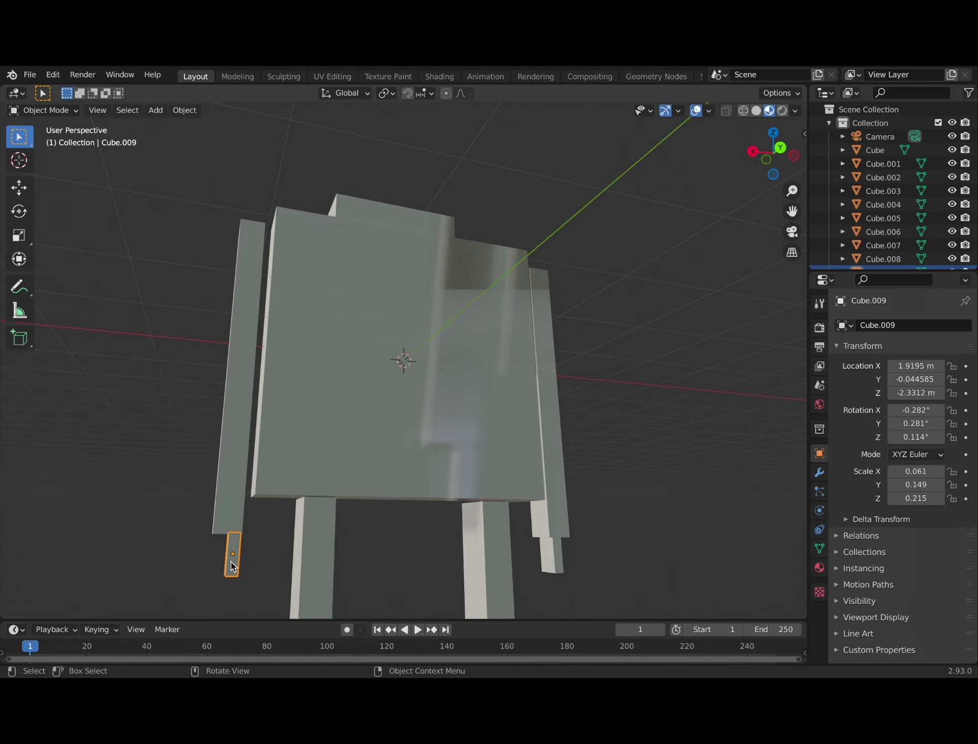
{"action": "key", "text": "g"}
{"action": "left_click", "coordinate": [224, 563]}
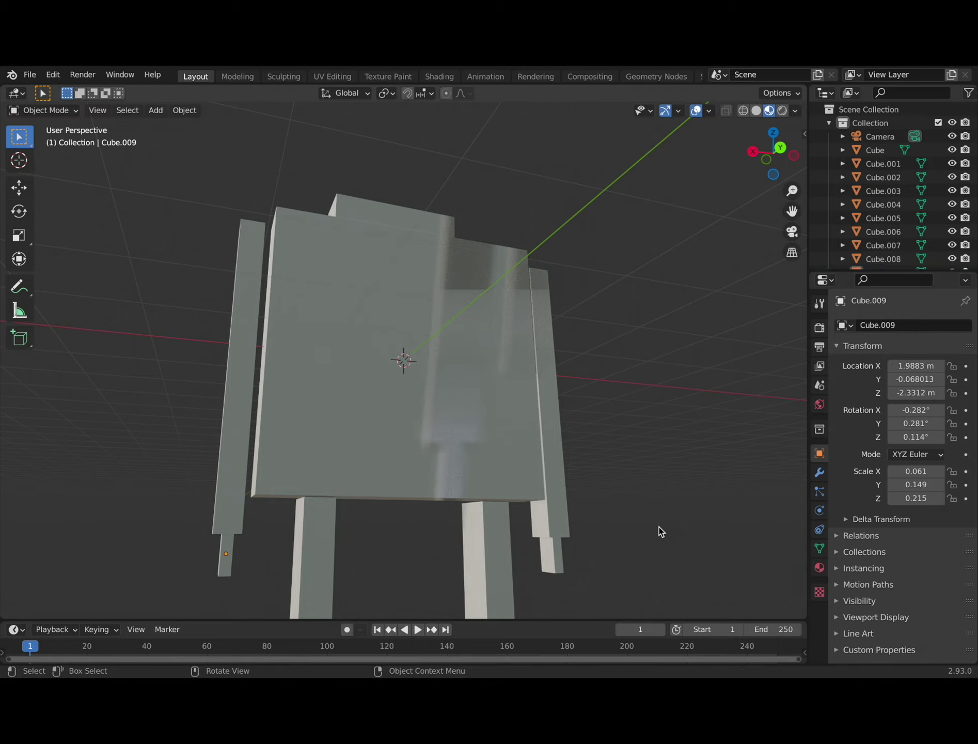
Add a new default cube at the world origin, in the middle of the figure.
{"action": "middle_click_drag", "start_coordinate": [658, 530], "coordinate": [701, 566]}
{"action": "scroll", "coordinate": [691, 564], "scroll_direction": "down", "scroll_amount": 8}
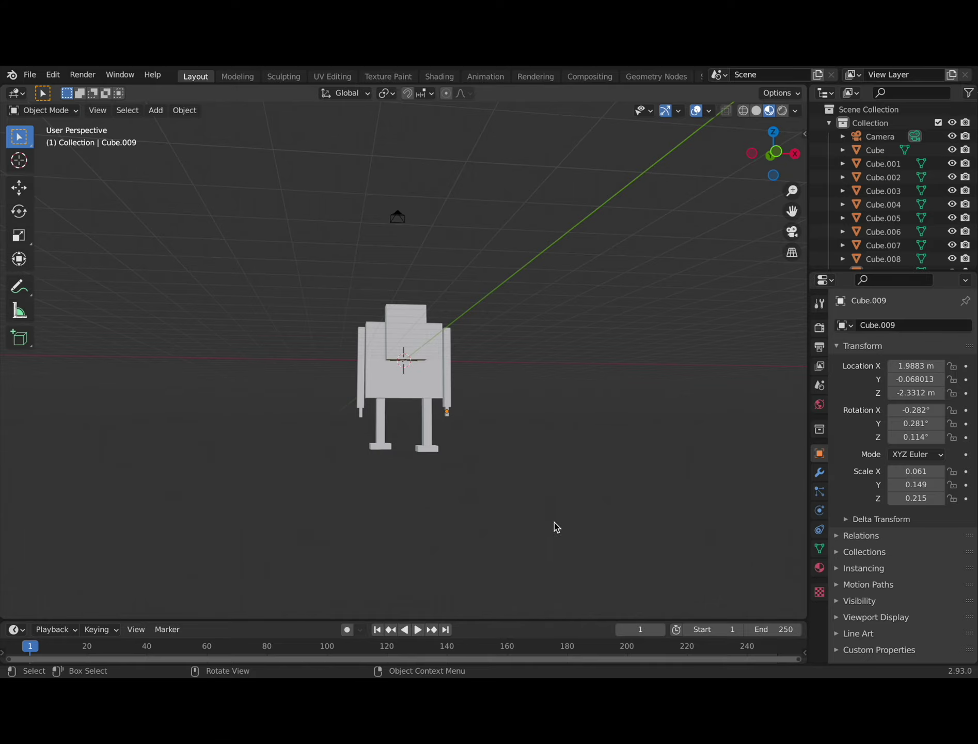
{"action": "mouse_move", "coordinate": [555, 526]}
{"action": "middle_mouse_down"}
{"action": "mouse_move", "coordinate": [493, 570]}
{"action": "mouse_move", "coordinate": [437, 558]}
{"action": "mouse_move", "coordinate": [525, 558]}
{"action": "mouse_move", "coordinate": [550, 517]}
{"action": "mouse_move", "coordinate": [550, 526]}
{"action": "mouse_move", "coordinate": [501, 535]}
{"action": "mouse_move", "coordinate": [351, 542]}
{"action": "mouse_move", "coordinate": [427, 548]}
{"action": "mouse_move", "coordinate": [558, 537]}
{"action": "mouse_move", "coordinate": [561, 508]}
{"action": "mouse_move", "coordinate": [538, 515]}
{"action": "middle_mouse_up"}
{"action": "middle_click_drag", "start_coordinate": [412, 335], "coordinate": [448, 363]}
{"action": "scroll", "coordinate": [449, 363], "scroll_direction": "up", "scroll_amount": 8}
{"action": "key", "text": "shift+a"}
{"action": "left_click", "coordinate": [448, 363]}
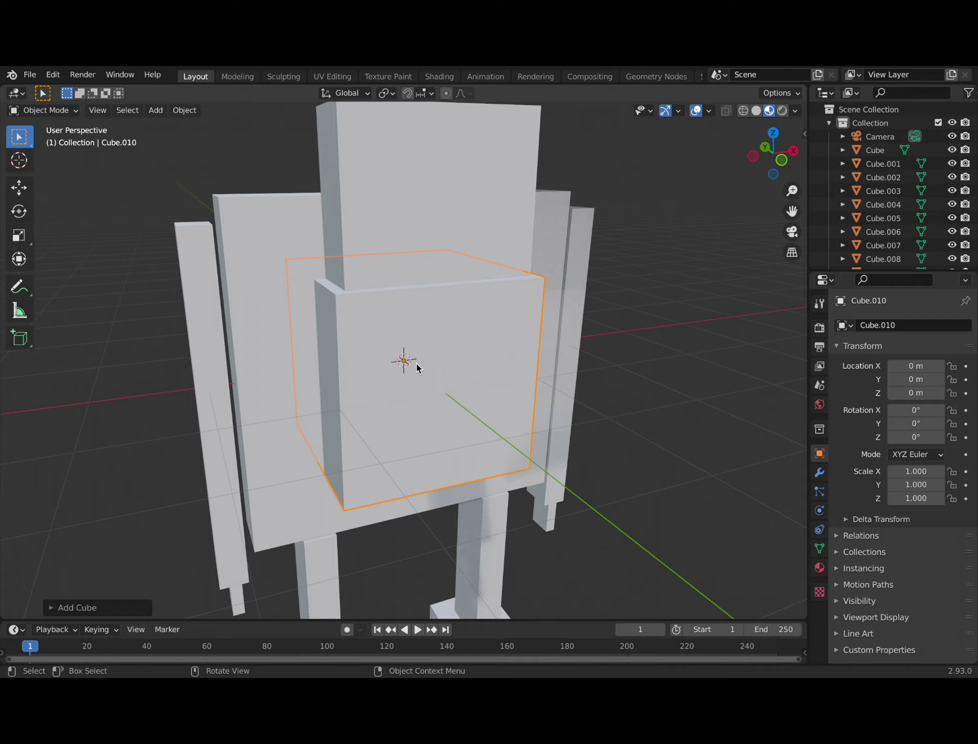
Raise the new cube to about X 0.63 m, Y 0.13 m, Z 1.07 m and scale it uniformly to about 0.318.
{"action": "key", "text": "g"}
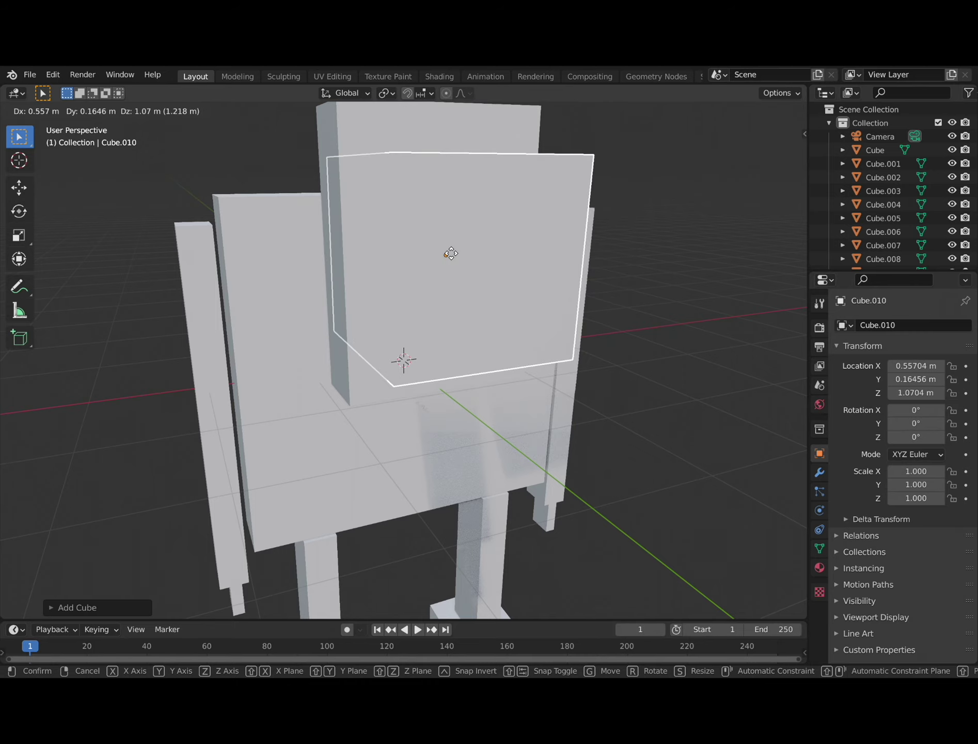
{"action": "left_click", "coordinate": [465, 258]}
{"action": "key", "text": "s"}
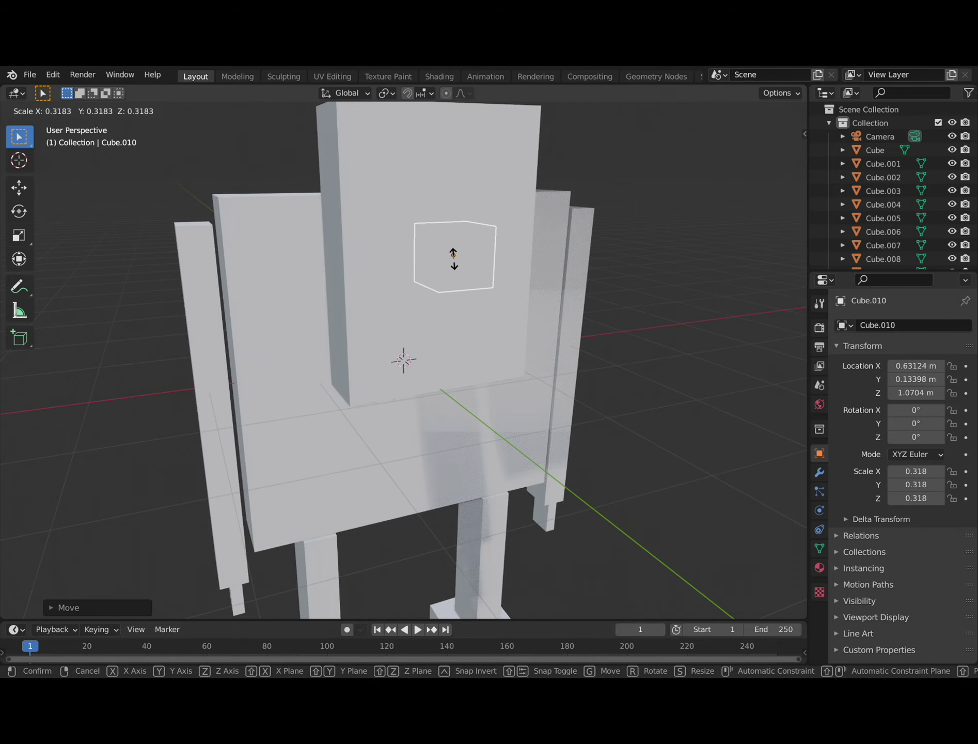
{"action": "left_click", "coordinate": [454, 256]}
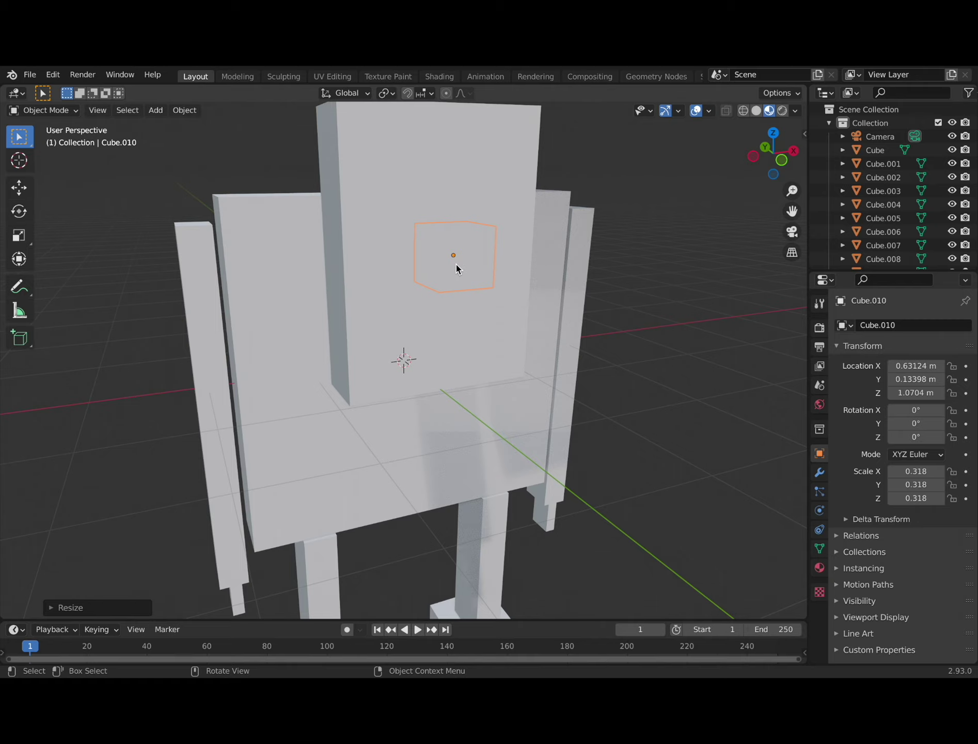
Move the small cube out in front of the head block, to about X 1.06 m, Y -1.16 m and Z 0.91 m.
{"action": "key", "text": "g"}
{"action": "left_click", "coordinate": [476, 271]}
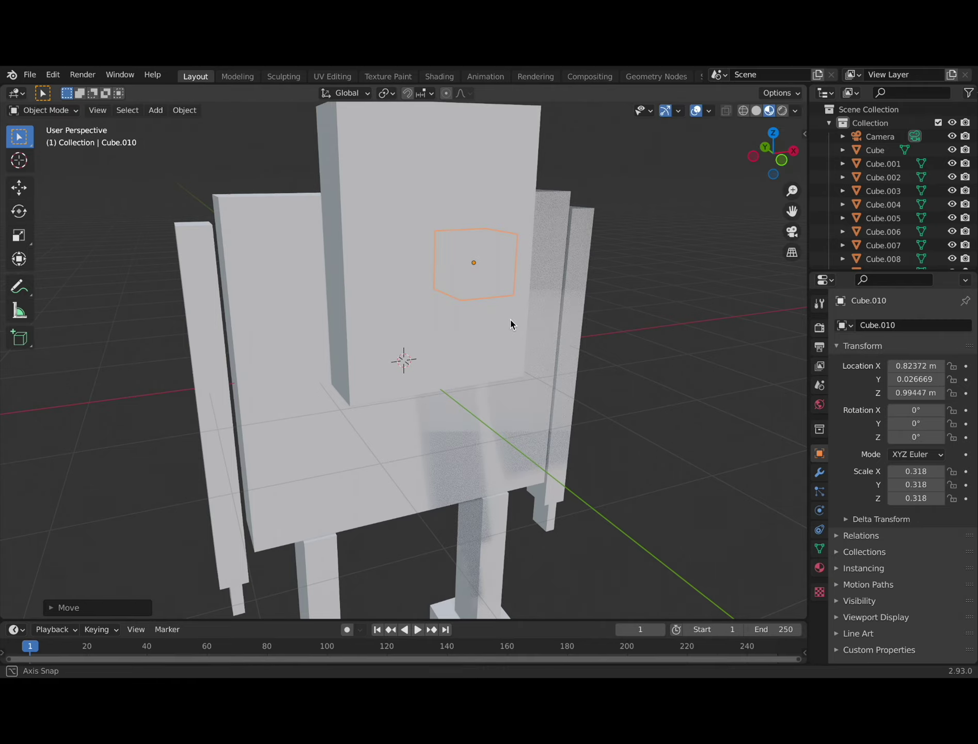
{"action": "middle_click_drag", "start_coordinate": [511, 324], "coordinate": [588, 335]}
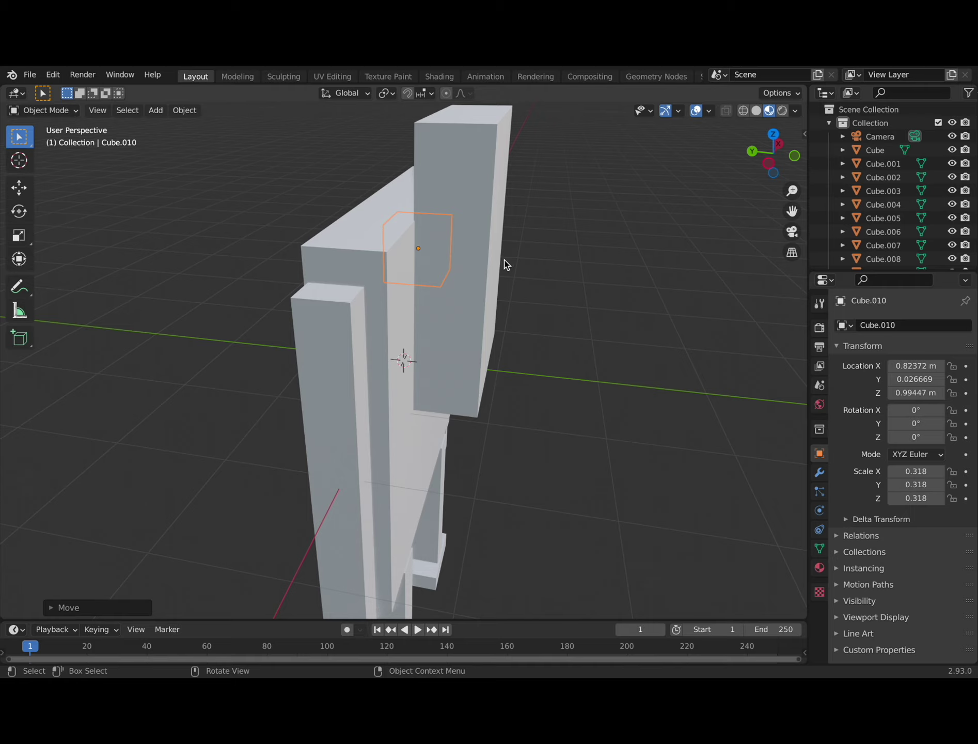
{"action": "key", "text": "g"}
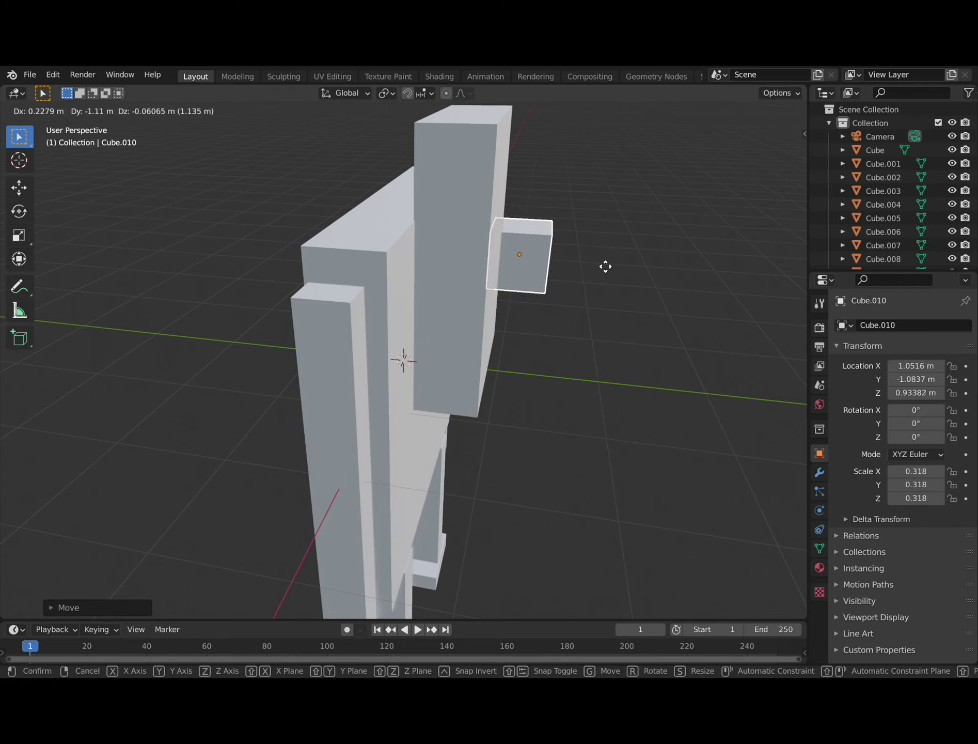
{"action": "left_click", "coordinate": [613, 268]}
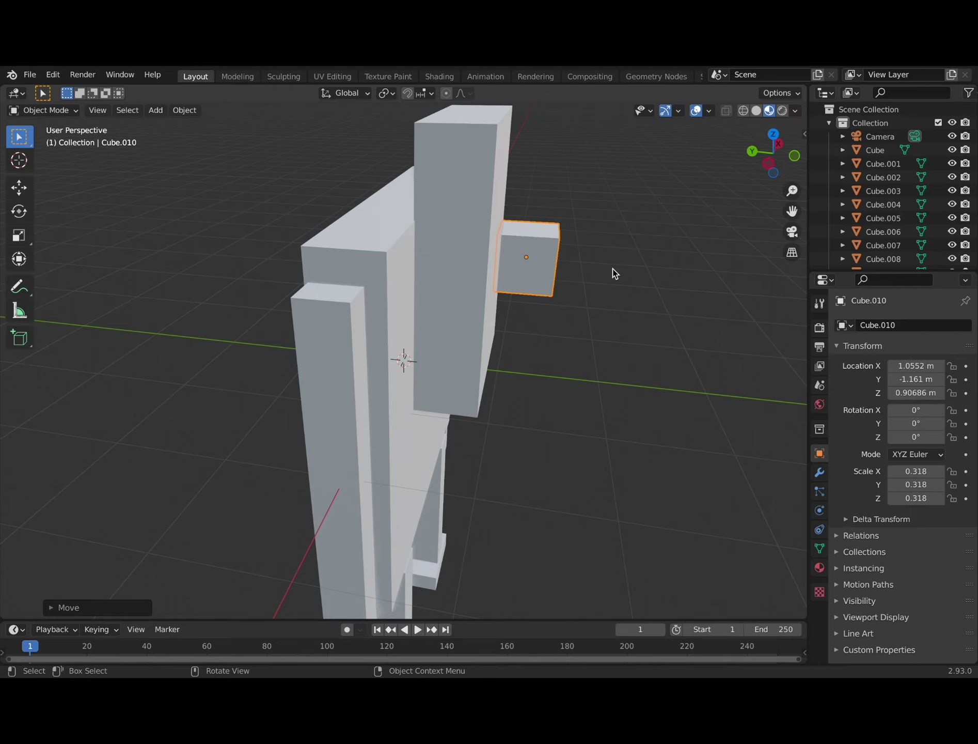
Flatten the small cube along the Y axis to a scale of about 0.089.
{"action": "key", "text": "s"}
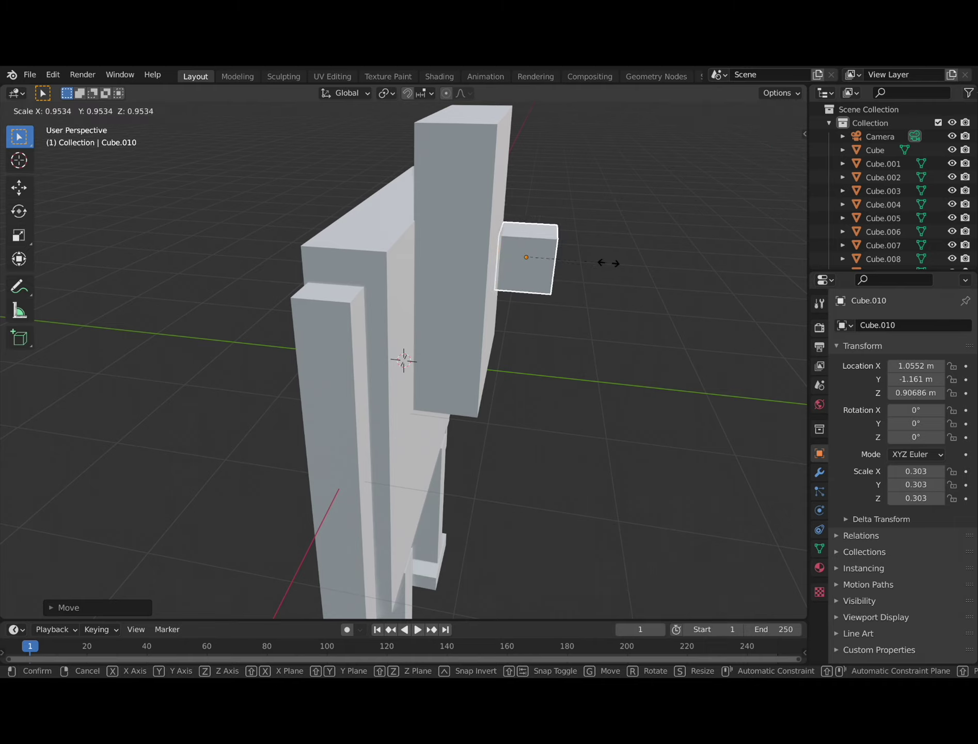
{"action": "key", "text": "z"}
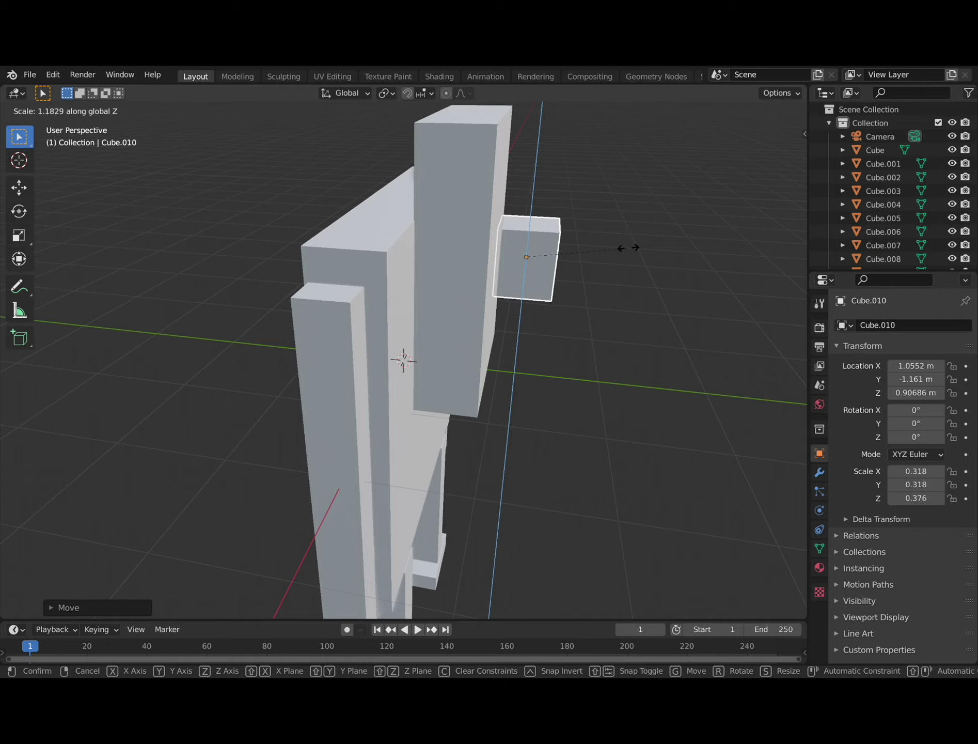
{"action": "key", "text": "y"}
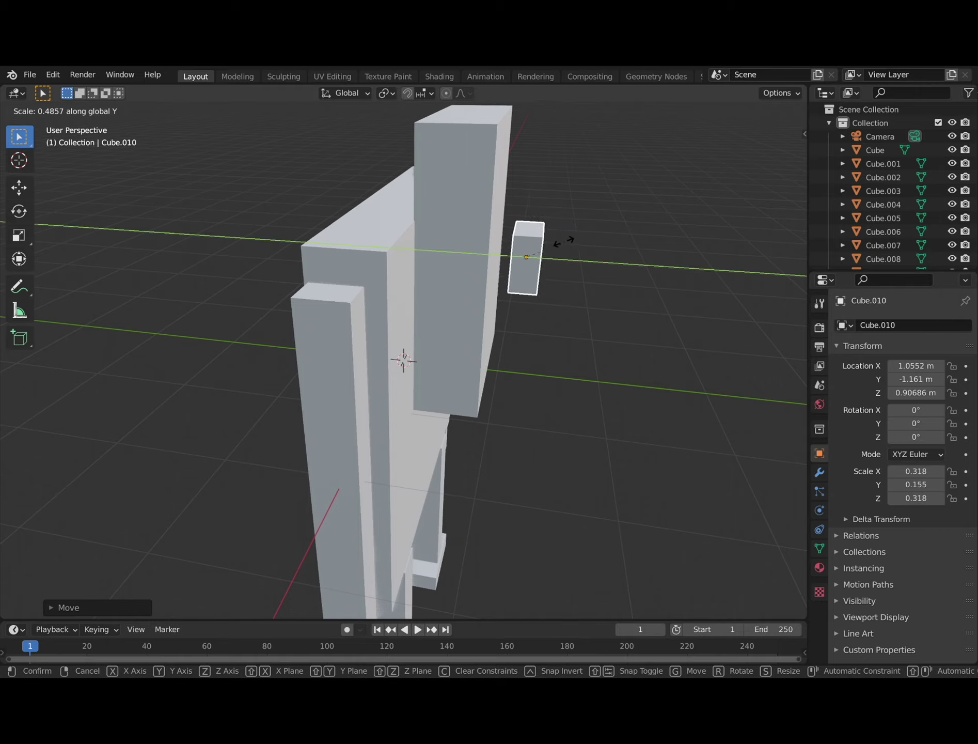
{"action": "left_click", "coordinate": [546, 245]}
Move the flattened block toward the middle of the head, to about X 0.28 m, Y -0.59 m and Z 0.95 m.
{"action": "middle_click_drag", "start_coordinate": [585, 279], "coordinate": [633, 316]}
{"action": "key", "text": "g"}
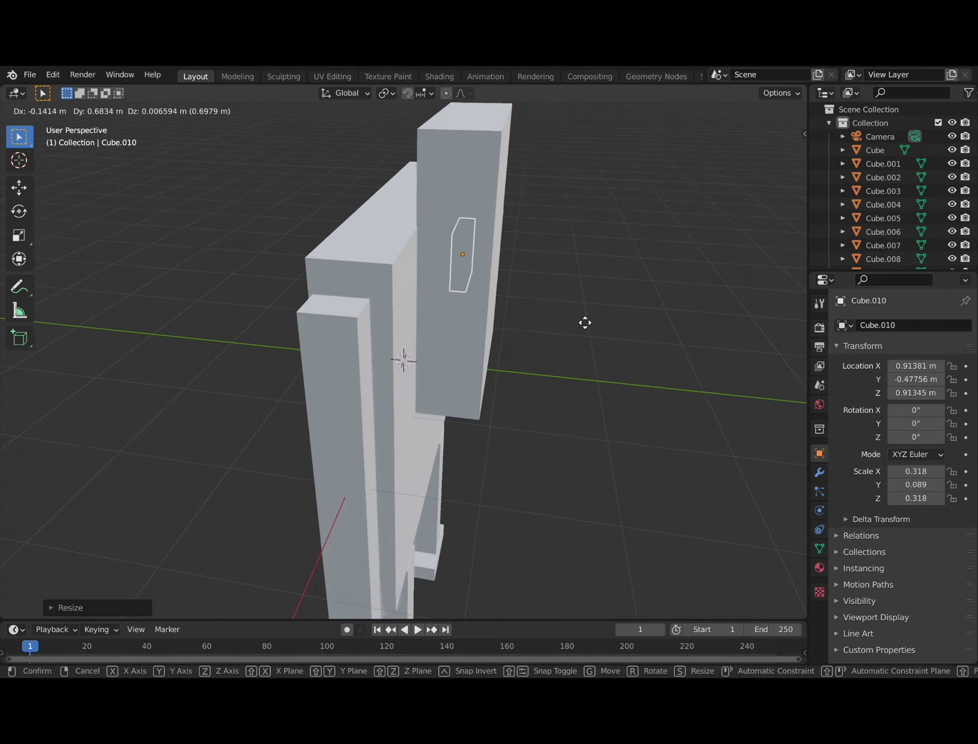
{"action": "left_click", "coordinate": [618, 346]}
{"action": "middle_click_drag", "start_coordinate": [612, 353], "coordinate": [519, 335]}
{"action": "key", "text": "g"}
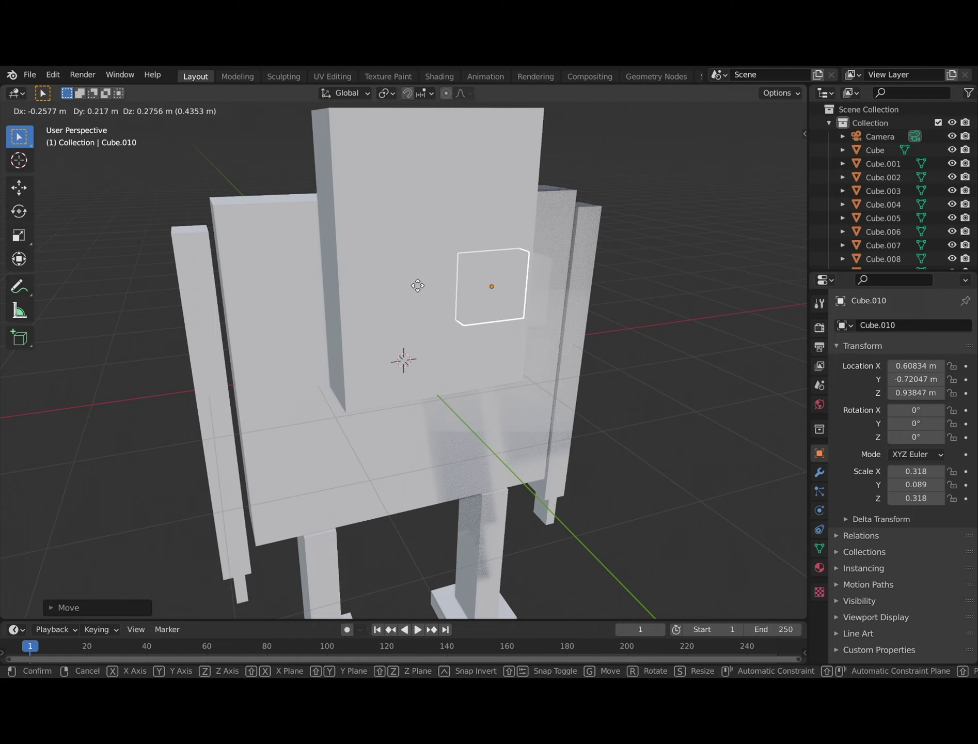
{"action": "left_click", "coordinate": [389, 286]}
Slide the flattened block along the Y axis to about -0.96 m, onto the head's front face.
{"action": "middle_click_drag", "start_coordinate": [486, 346], "coordinate": [568, 356]}
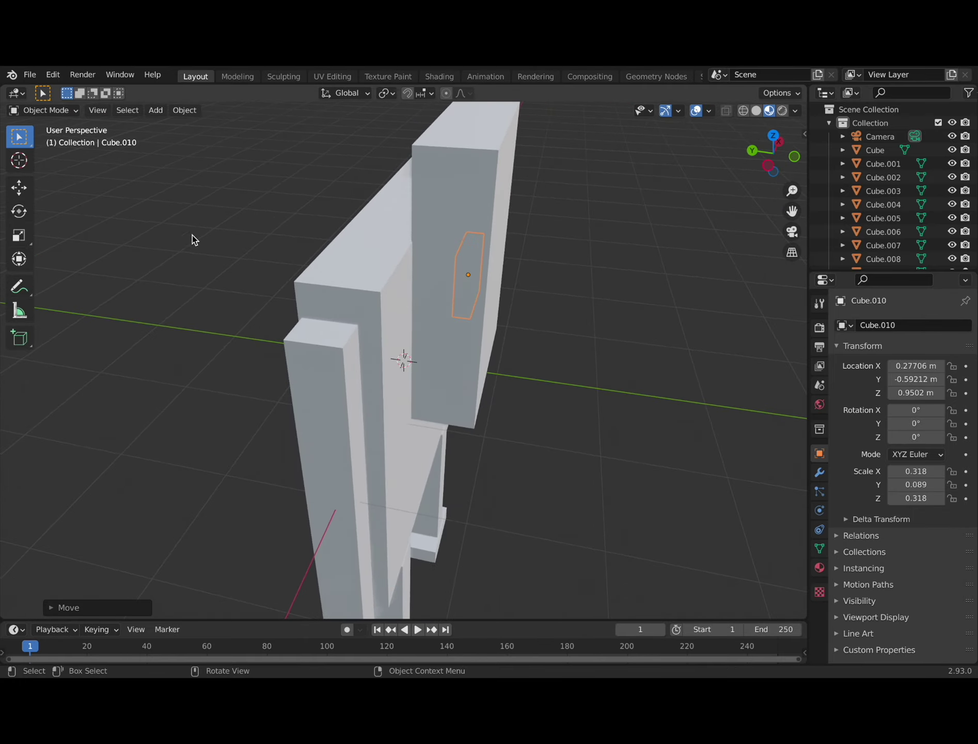
{"action": "left_click", "coordinate": [17, 189]}
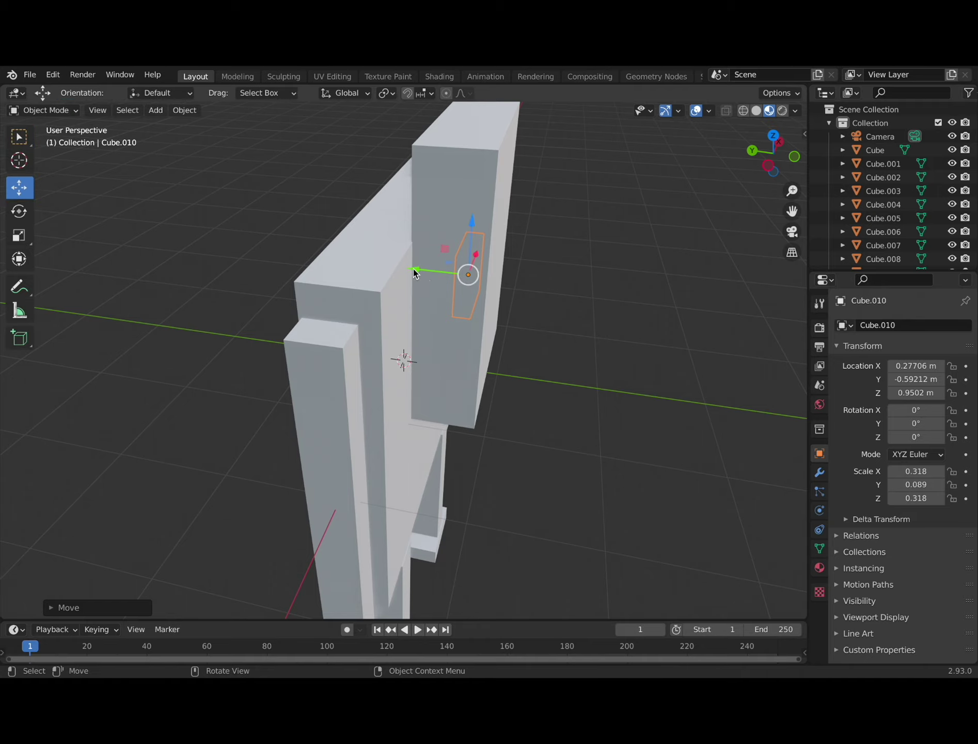
{"action": "left_click_drag", "start_coordinate": [414, 273], "coordinate": [452, 274]}
{"action": "middle_click_drag", "start_coordinate": [590, 332], "coordinate": [498, 311]}
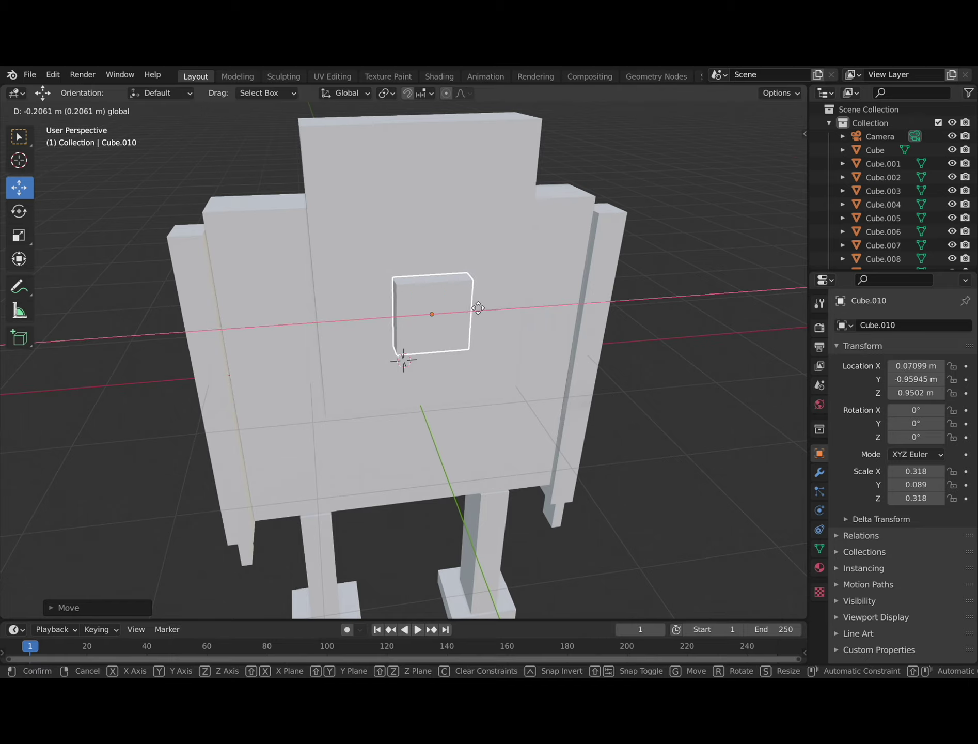